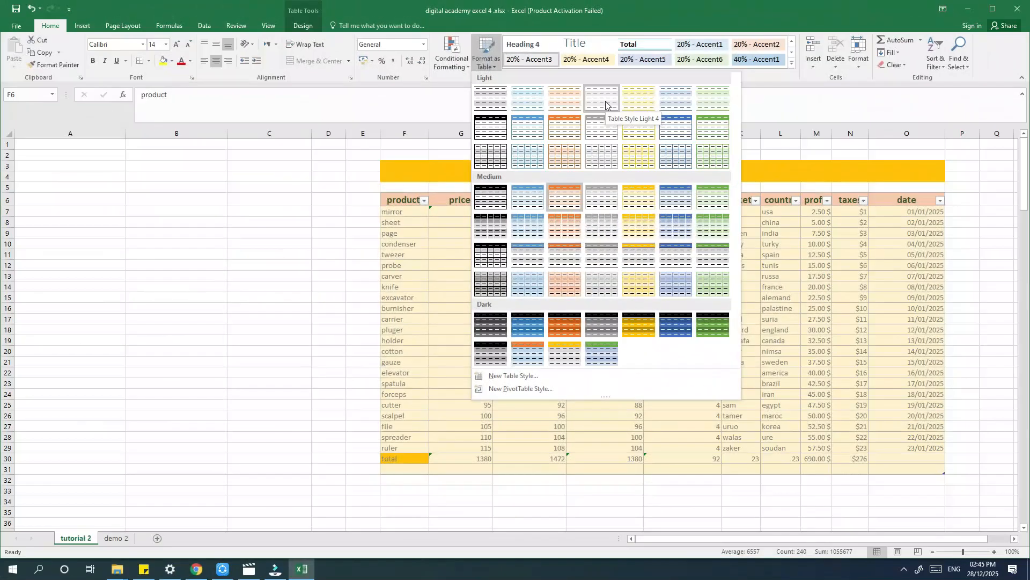
{"action": "left_click", "coordinate": [606, 101]}
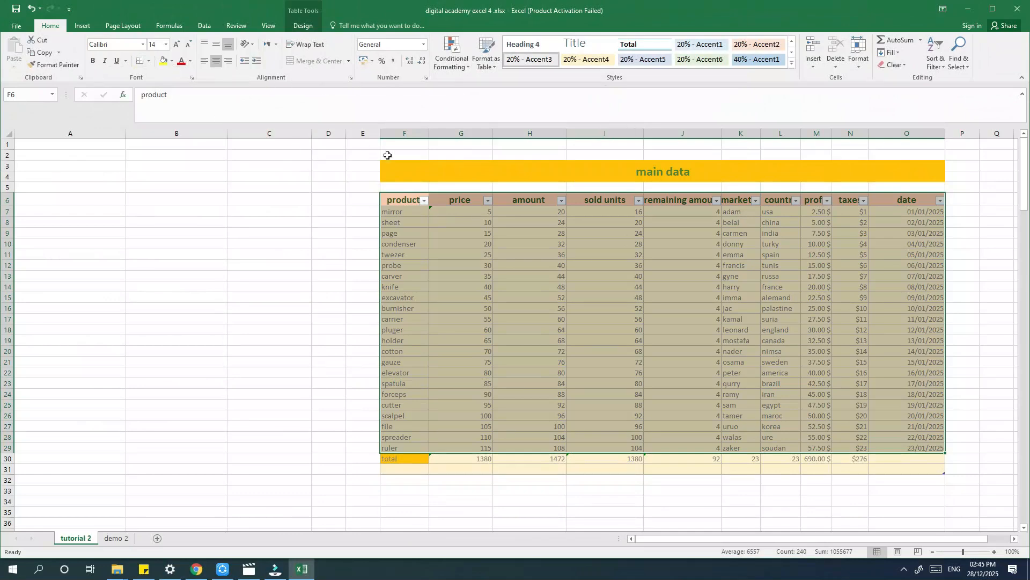
{"action": "left_click", "coordinate": [504, 253]}
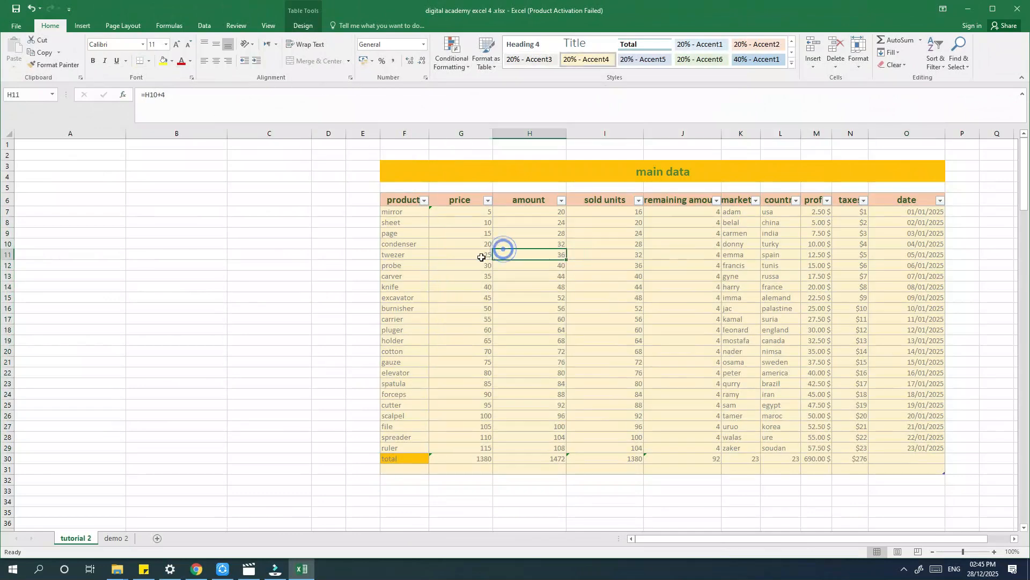
{"action": "left_click", "coordinate": [417, 233]}
{"action": "left_click", "coordinate": [462, 61]}
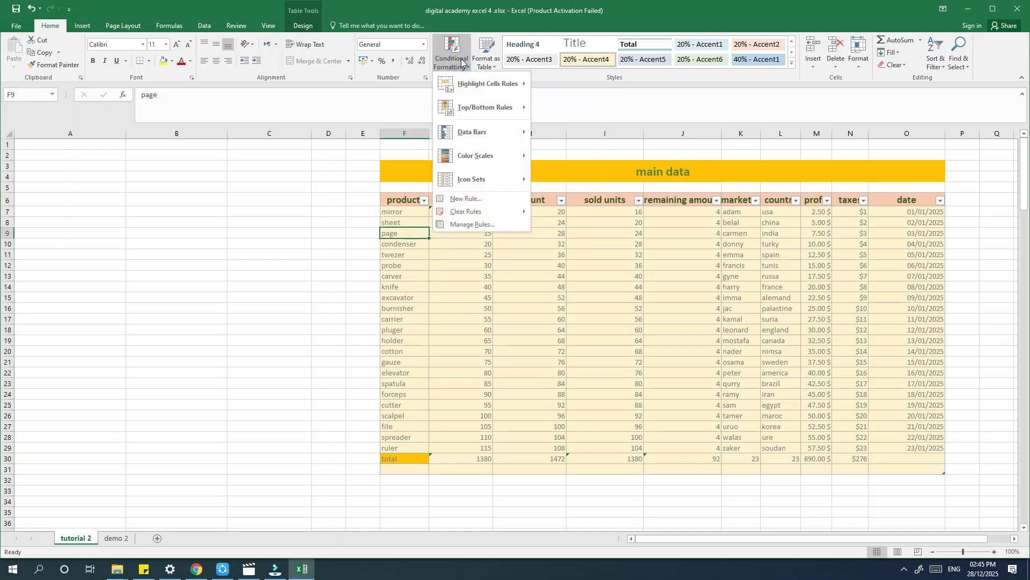
{"action": "mouse_move", "coordinate": [463, 92]}
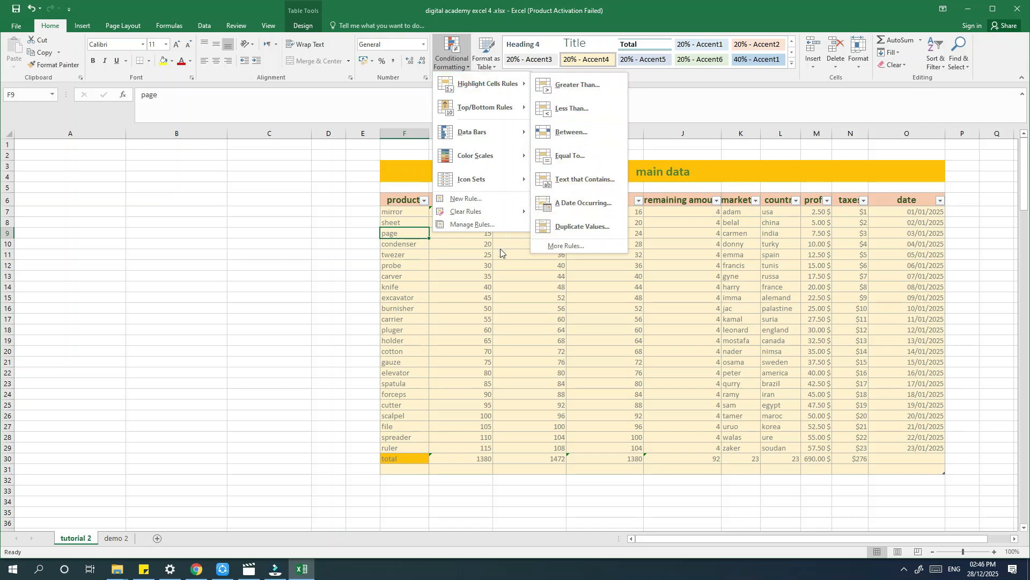
{"action": "left_click", "coordinate": [454, 265]}
Step: Start a Greater Than highlight rule on the price values in G7:G29
{"action": "left_click", "coordinate": [465, 200]}
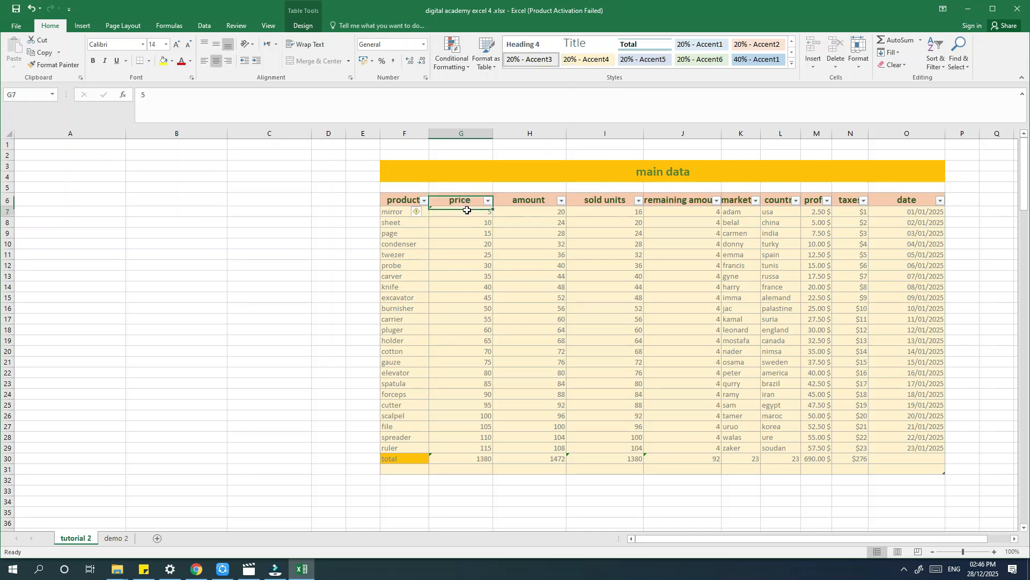
{"action": "left_click_drag", "start_coordinate": [464, 209], "coordinate": [460, 449]}
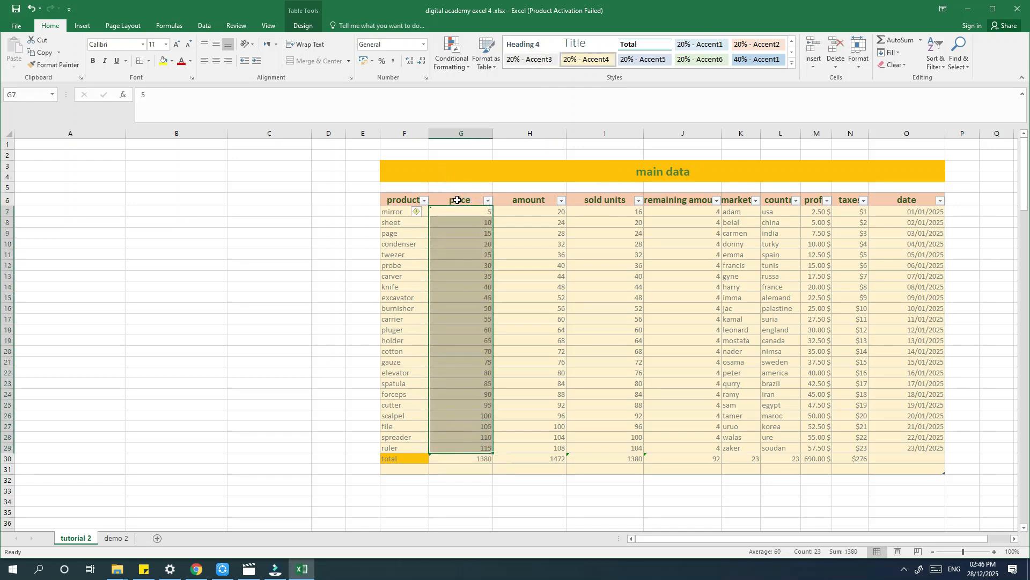
{"action": "left_click", "coordinate": [460, 61]}
{"action": "left_click", "coordinate": [591, 91]}
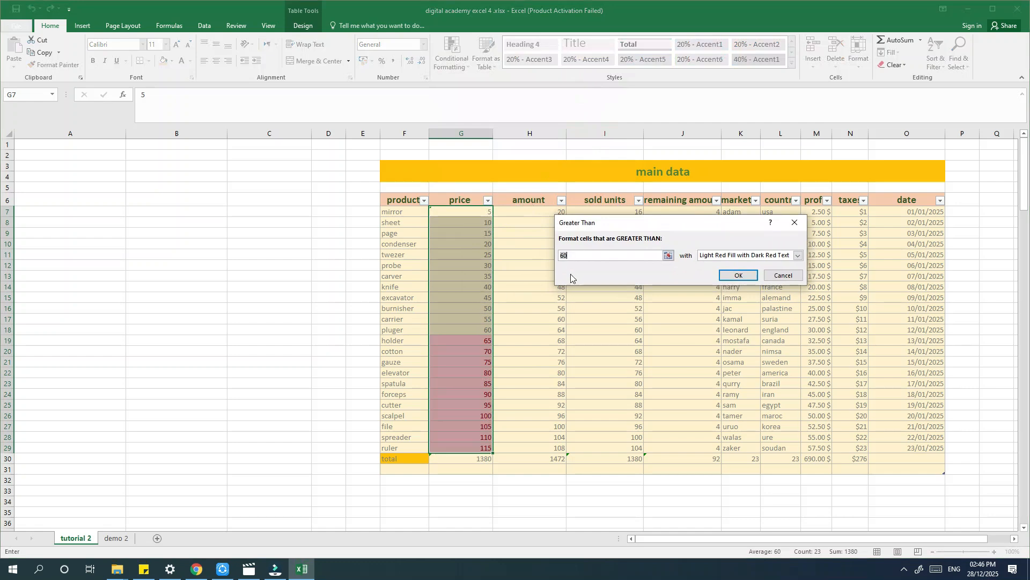
Step: Try 45, 25 and 40 as thresholds for the Greater Than rule on the prices
{"action": "type", "text": "45"}
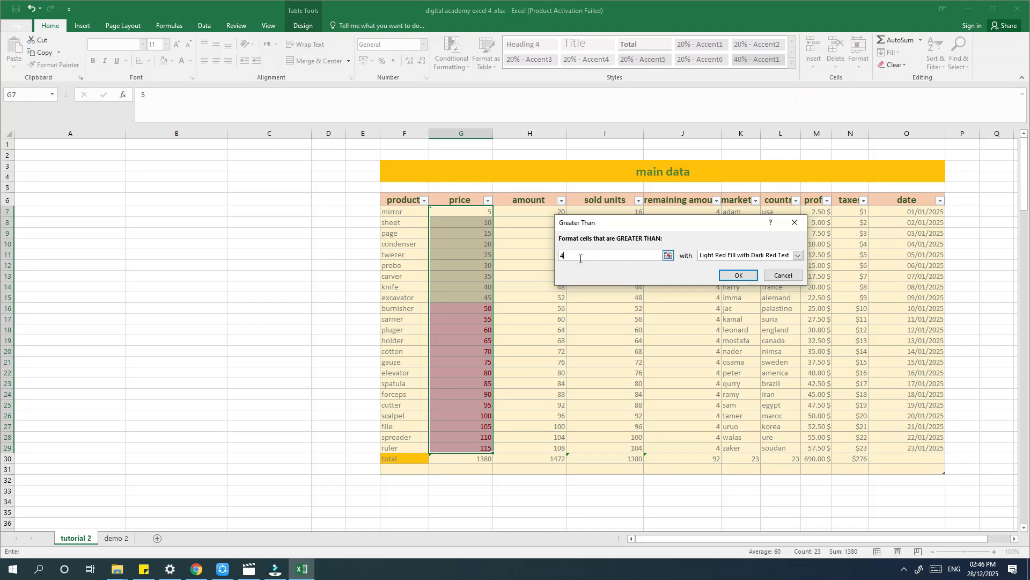
{"action": "key", "text": "BackSpace"}
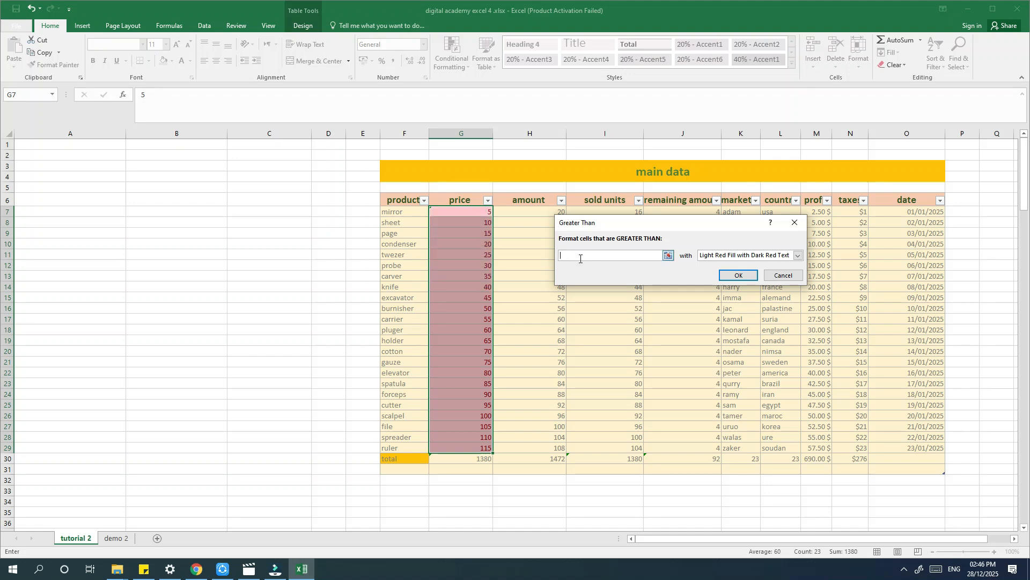
{"action": "type", "text": "25"}
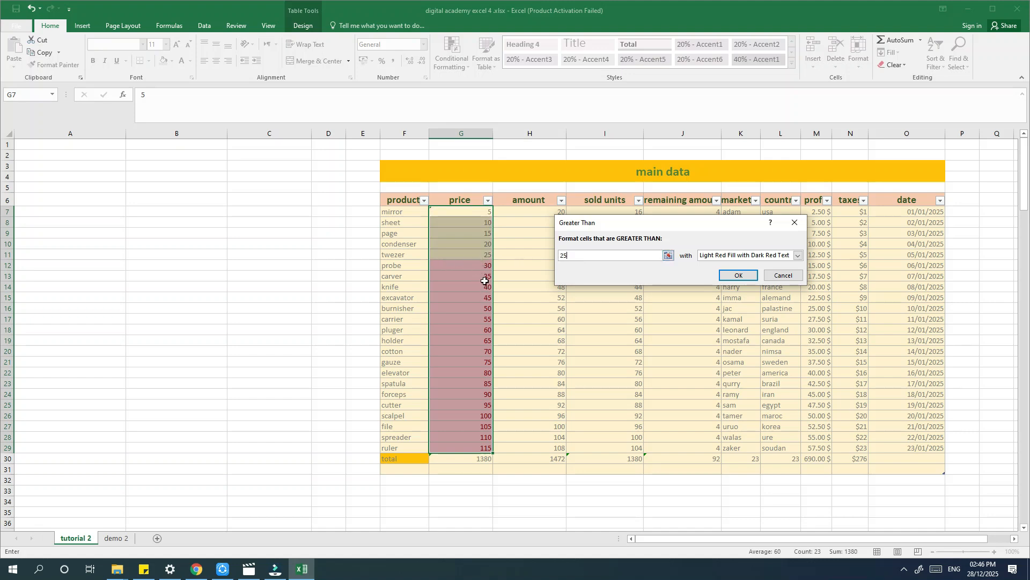
{"action": "key", "text": "BackSpace"}
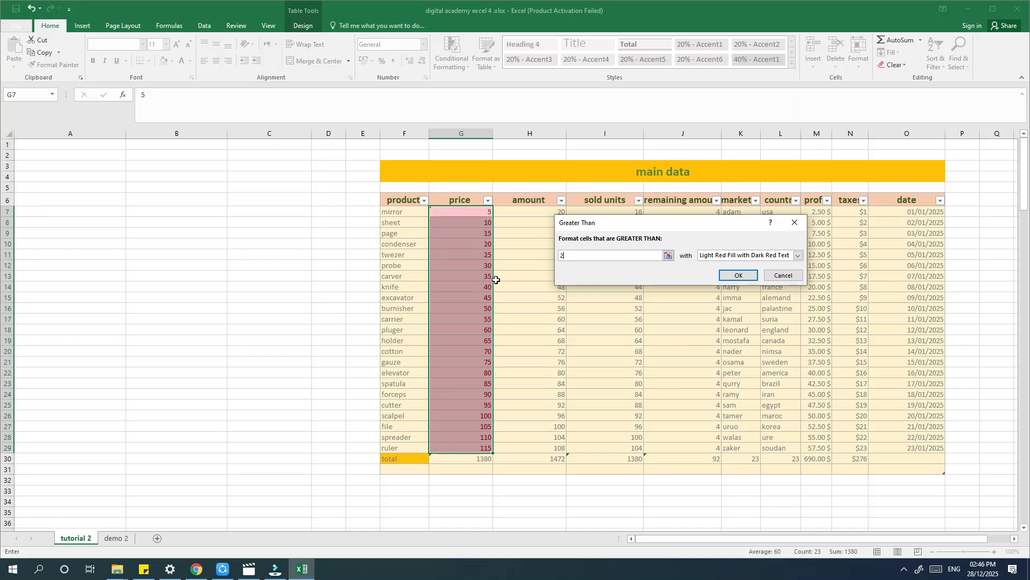
{"action": "type", "text": "40"}
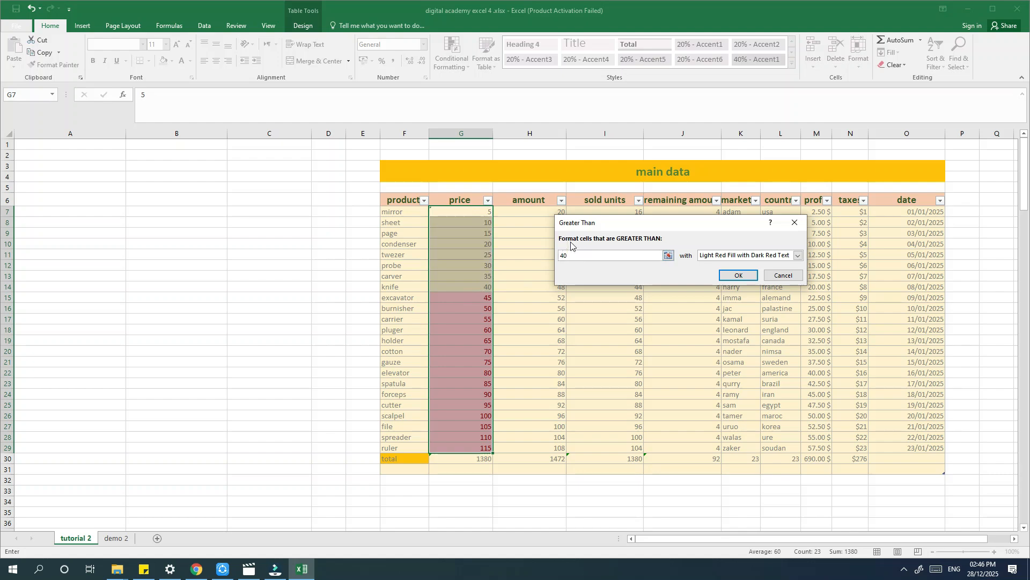
Step: Highlight prices greater than 60 using Green Fill with Dark Green Text and apply the rule
{"action": "left_click", "coordinate": [798, 255]}
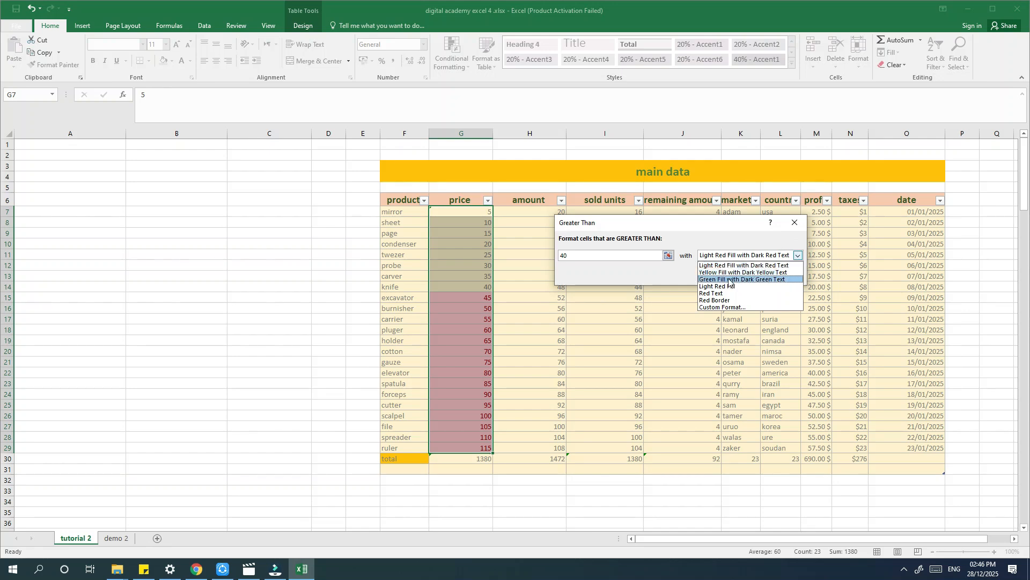
{"action": "left_click", "coordinate": [719, 280]}
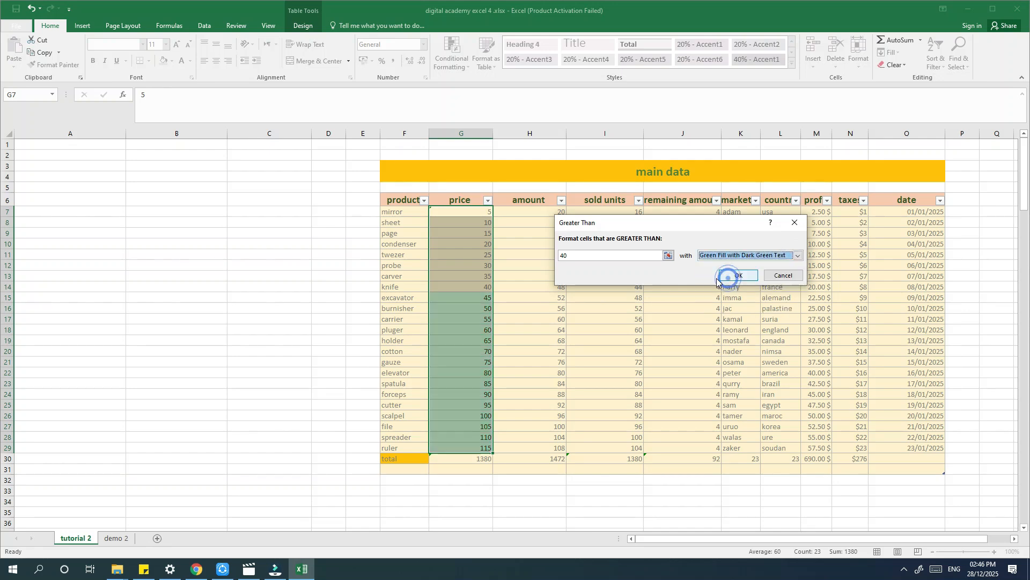
{"action": "left_click", "coordinate": [582, 255]}
{"action": "key", "text": "BackSpace"}
{"action": "key", "text": "BackSpace"}
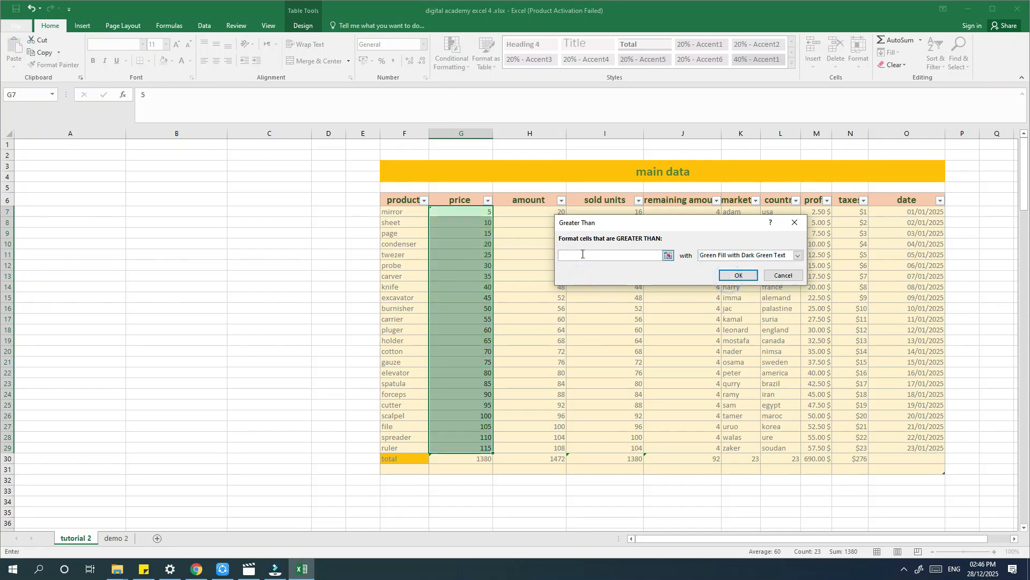
{"action": "type", "text": "60"}
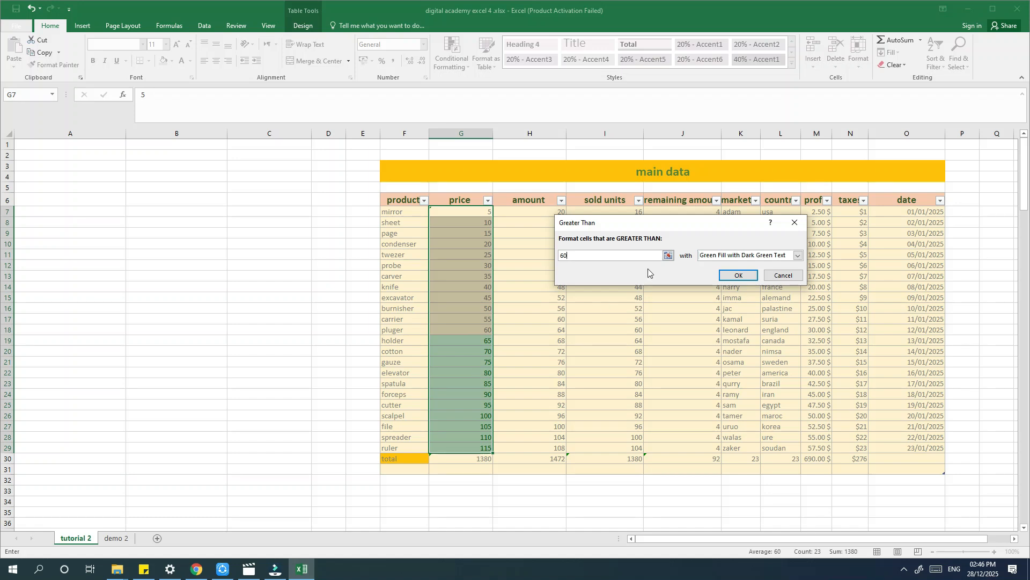
{"action": "left_click", "coordinate": [723, 274]}
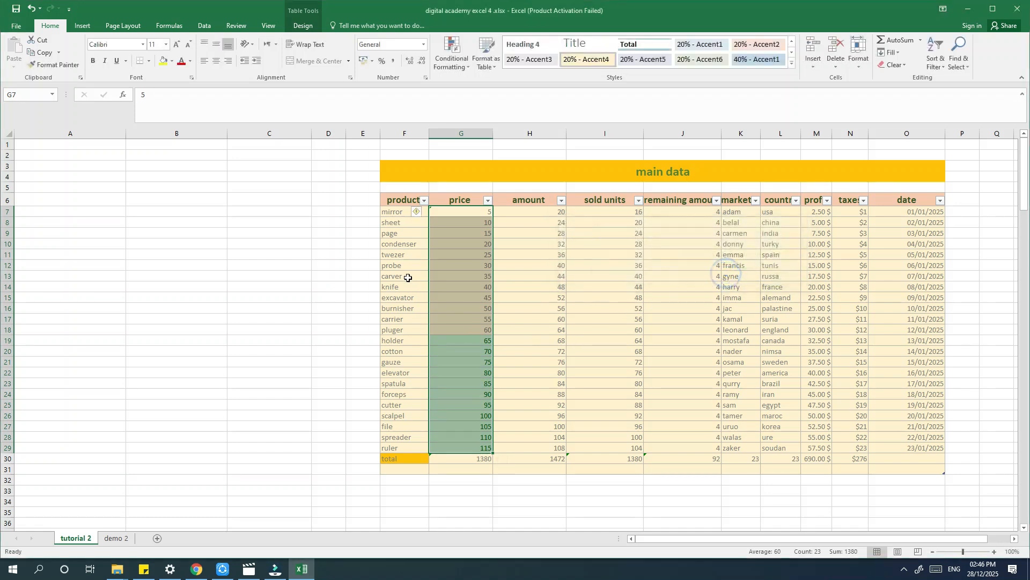
{"action": "left_click", "coordinate": [355, 261]}
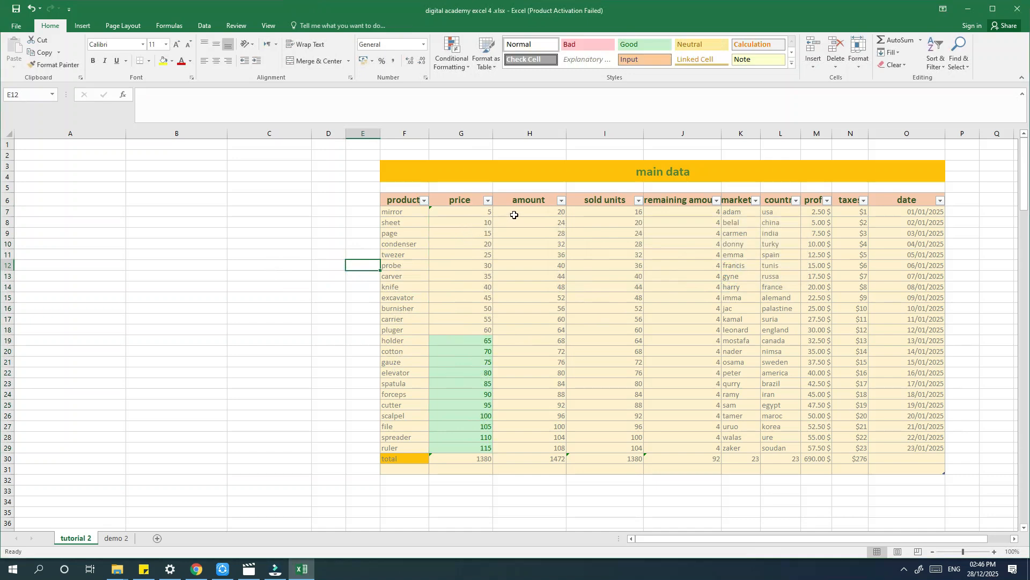
Step: Create a Less Than highlight rule on the amount values in H7:H29, trying 80 and setting the threshold to 104
{"action": "left_click_drag", "start_coordinate": [514, 215], "coordinate": [534, 450]}
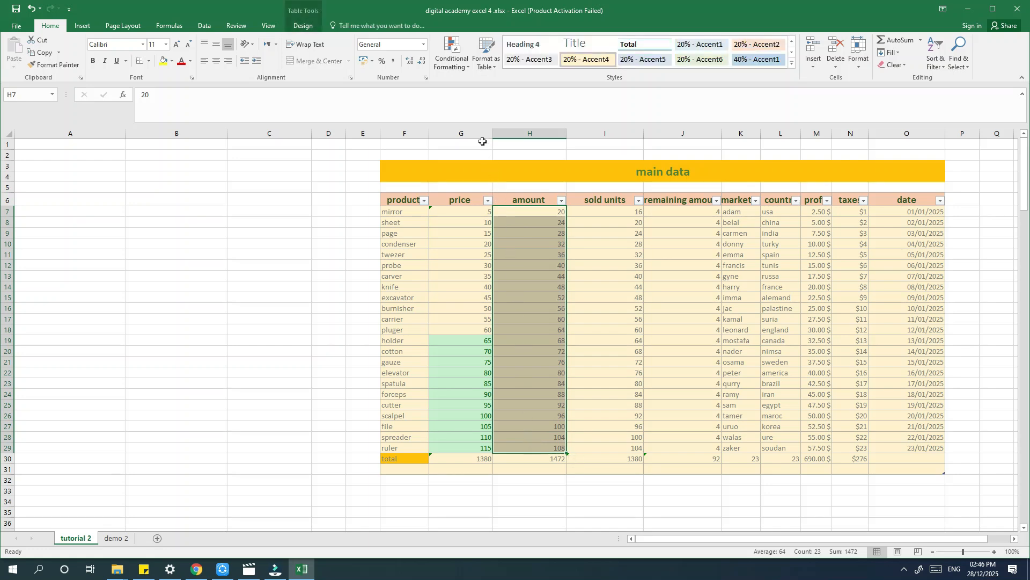
{"action": "left_click", "coordinate": [455, 63]}
{"action": "mouse_move", "coordinate": [485, 87]}
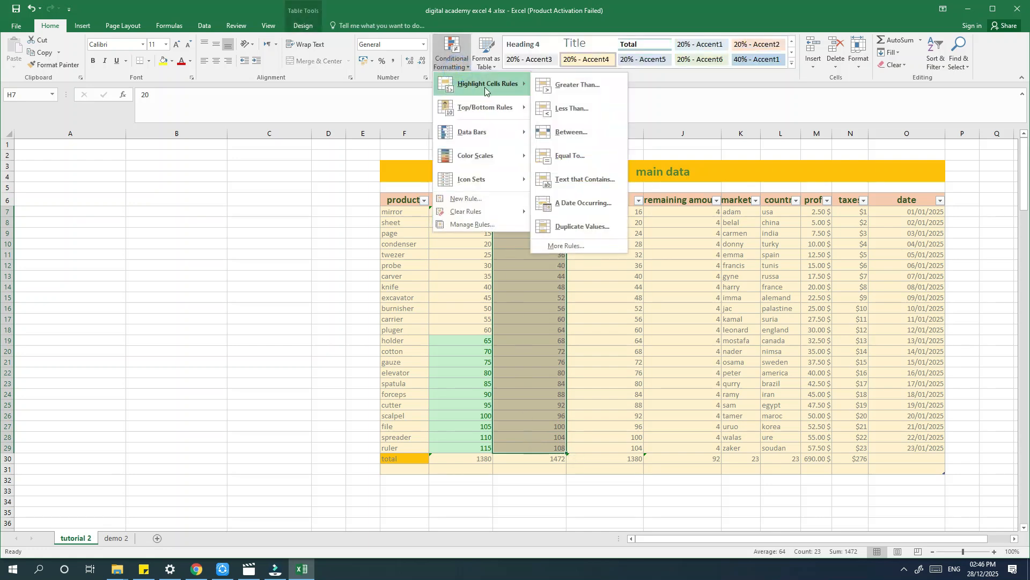
{"action": "left_click", "coordinate": [572, 110]}
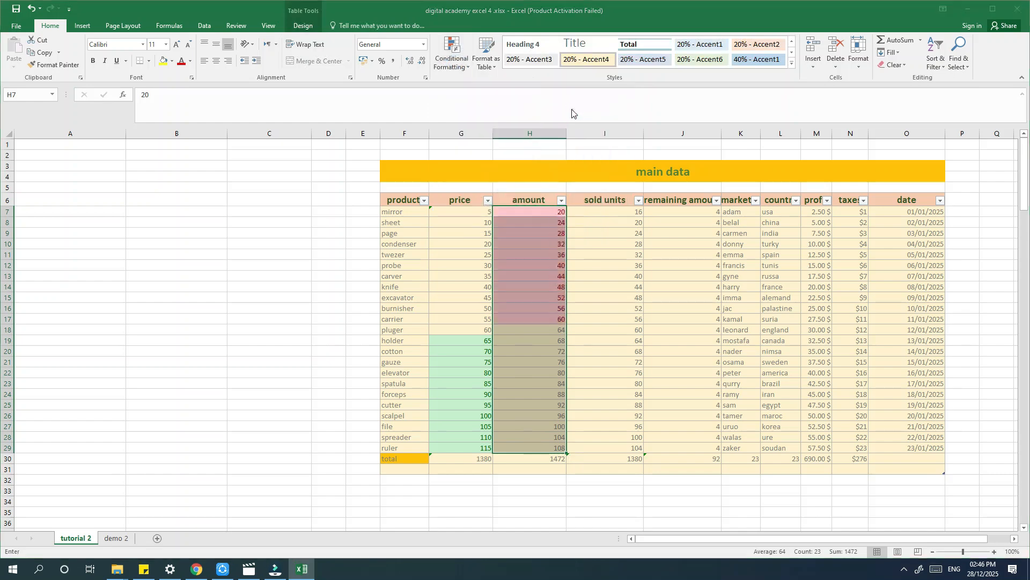
{"action": "left_click_drag", "start_coordinate": [609, 225], "coordinate": [680, 223]}
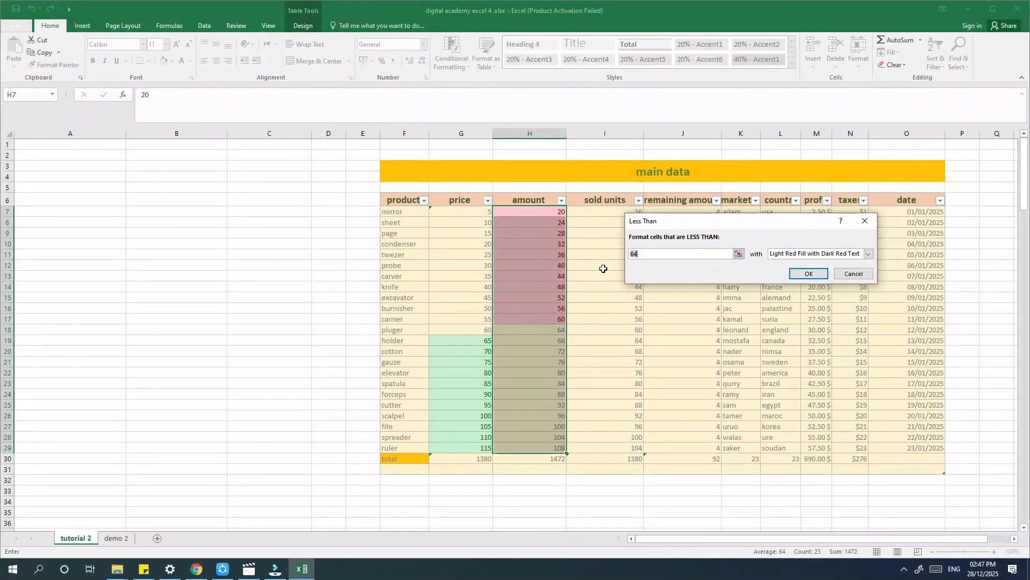
{"action": "type", "text": "80"}
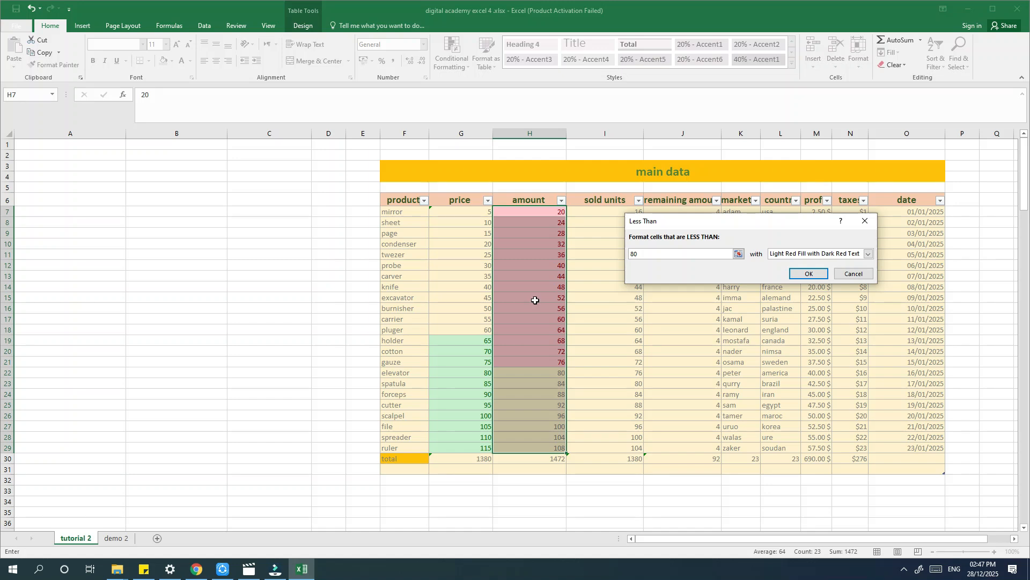
{"action": "key", "text": "BackSpace"}
{"action": "key", "text": "BackSpace"}
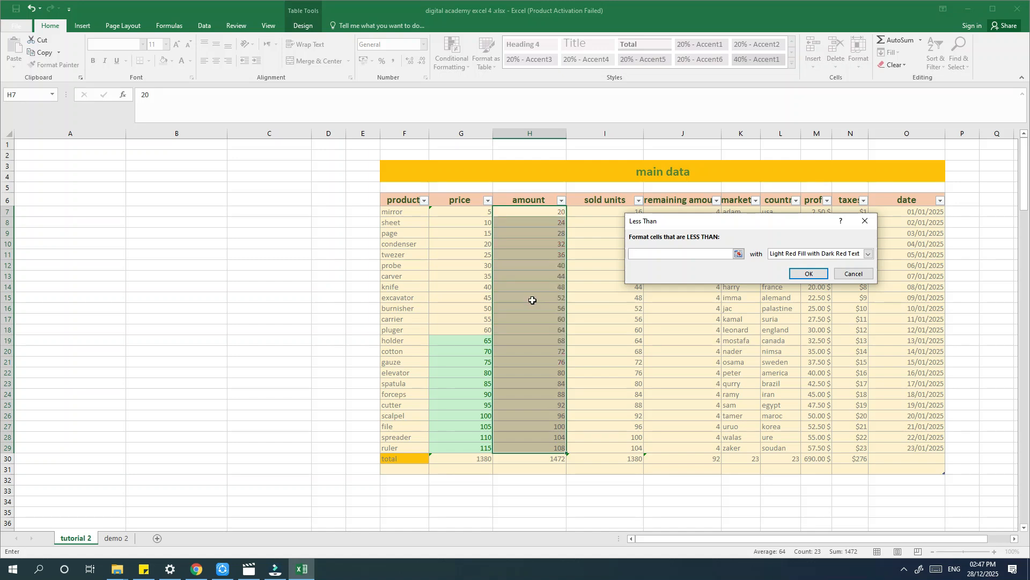
{"action": "type", "text": "104"}
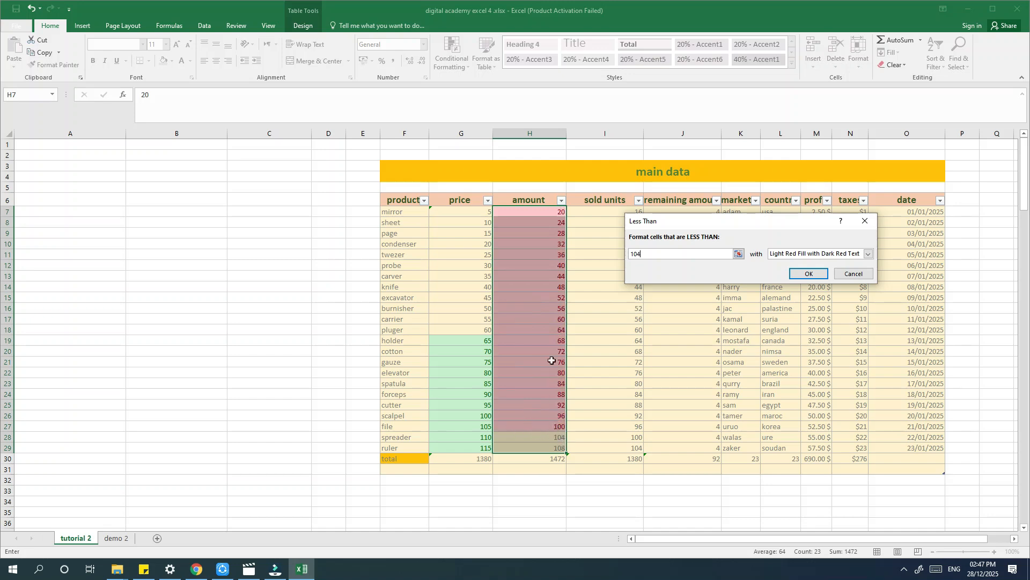
Step: Preview the yellow fill and Red Text formats, and apply the Less Than rule with Red Border
{"action": "left_click", "coordinate": [868, 253]}
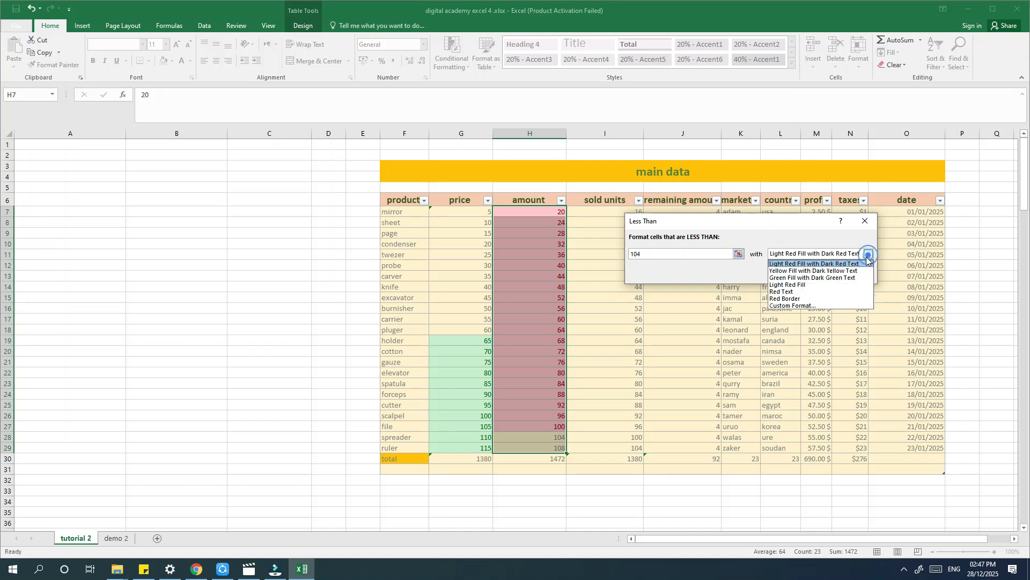
{"action": "left_click", "coordinate": [792, 271]}
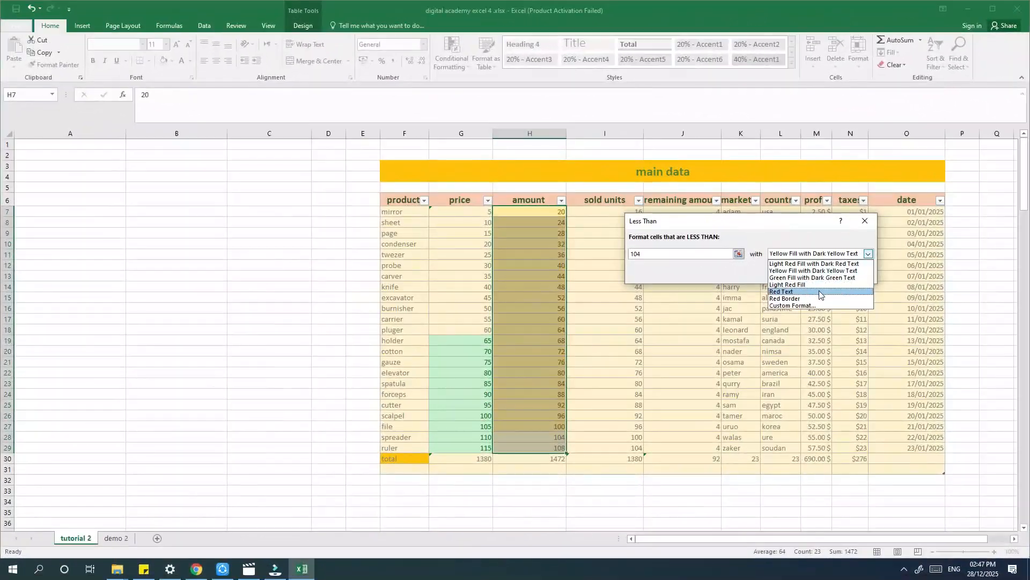
{"action": "left_click", "coordinate": [727, 291]}
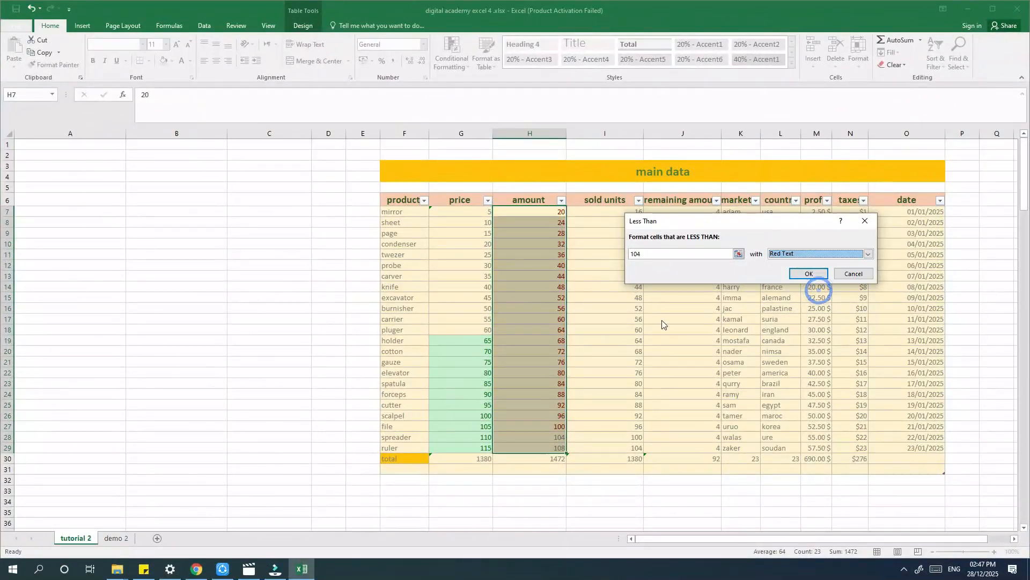
{"action": "left_click", "coordinate": [869, 255]}
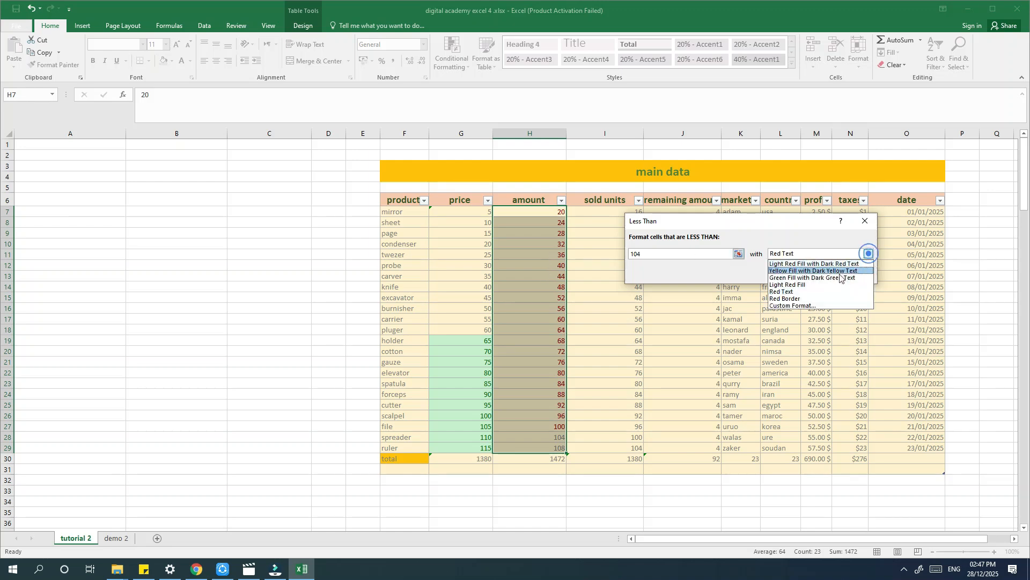
{"action": "left_click", "coordinate": [787, 300]}
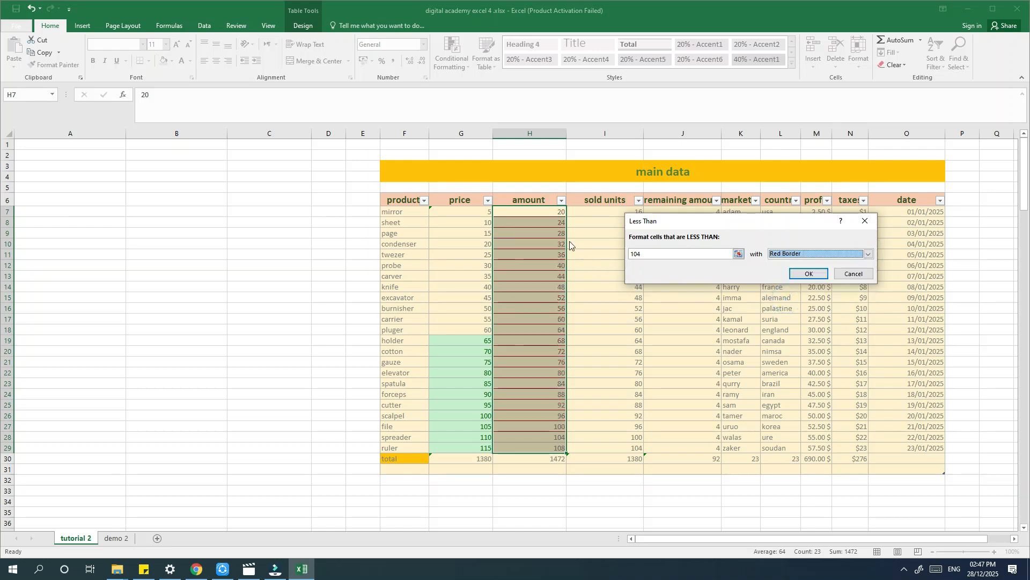
{"action": "left_click", "coordinate": [809, 274]}
{"action": "left_click", "coordinate": [418, 290]}
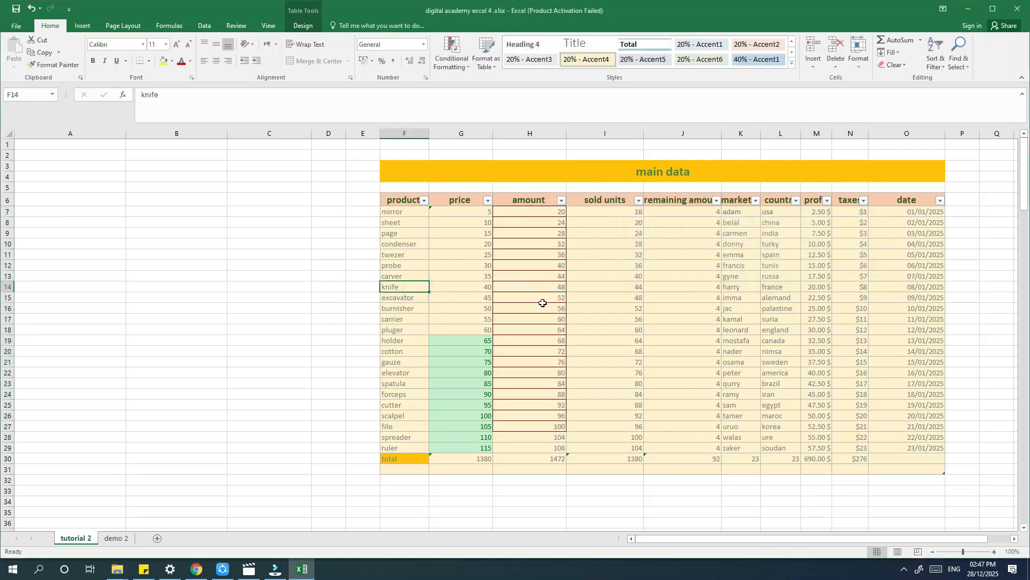
Step: Clear all formatting from the amount values in H7:H29 while keeping their contents
{"action": "left_click", "coordinate": [537, 213]}
{"action": "left_click_drag", "start_coordinate": [538, 226], "coordinate": [545, 451]}
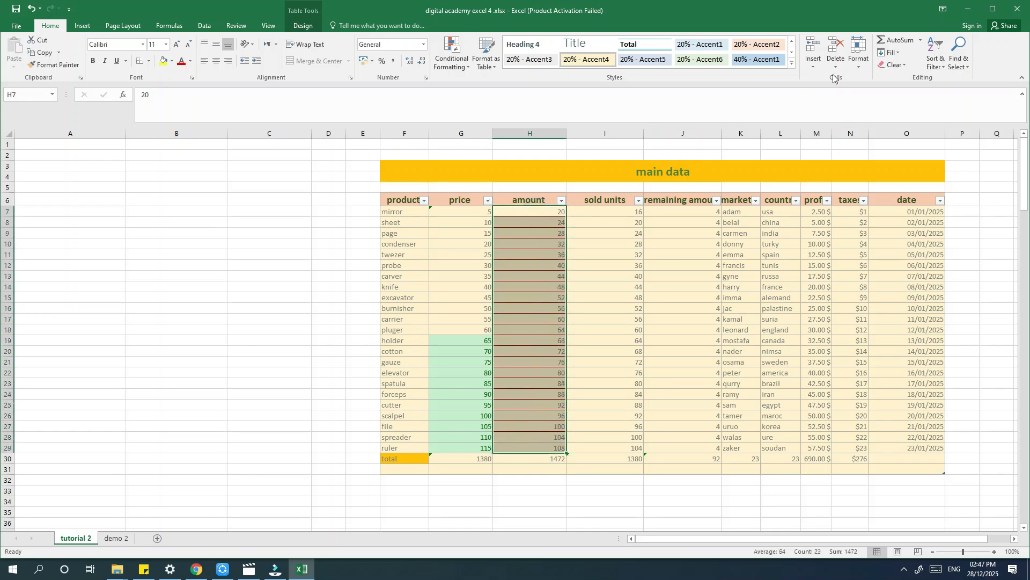
{"action": "left_click", "coordinate": [889, 66]}
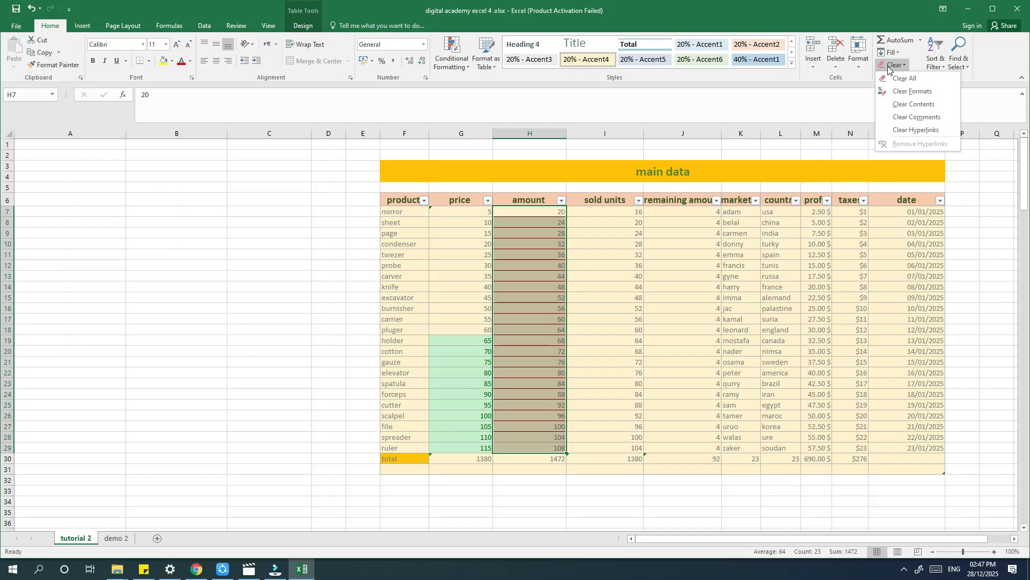
{"action": "left_click", "coordinate": [919, 92]}
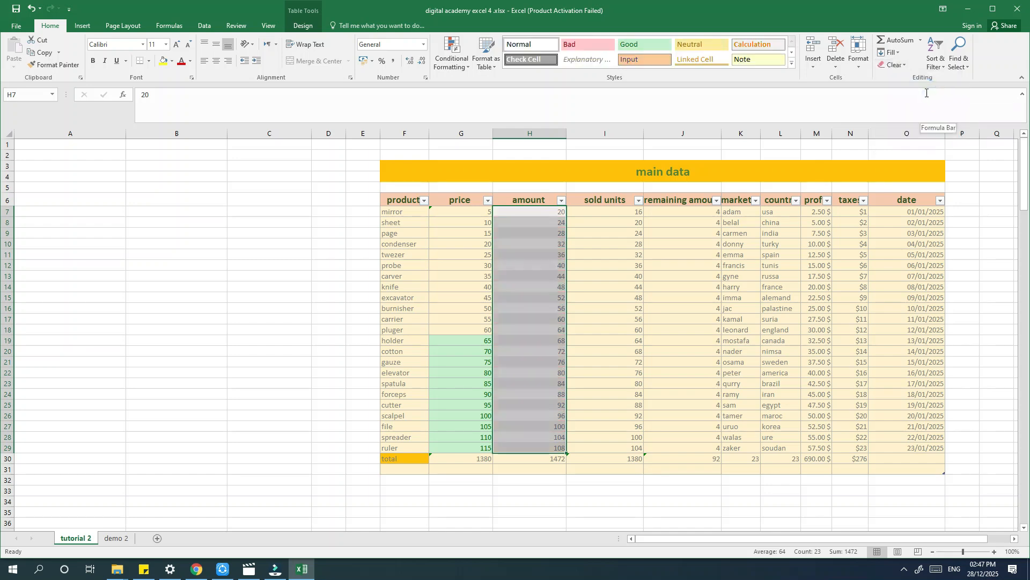
Step: Clear both contents and formatting from the amount values in H7:H29
{"action": "left_click", "coordinate": [893, 65]}
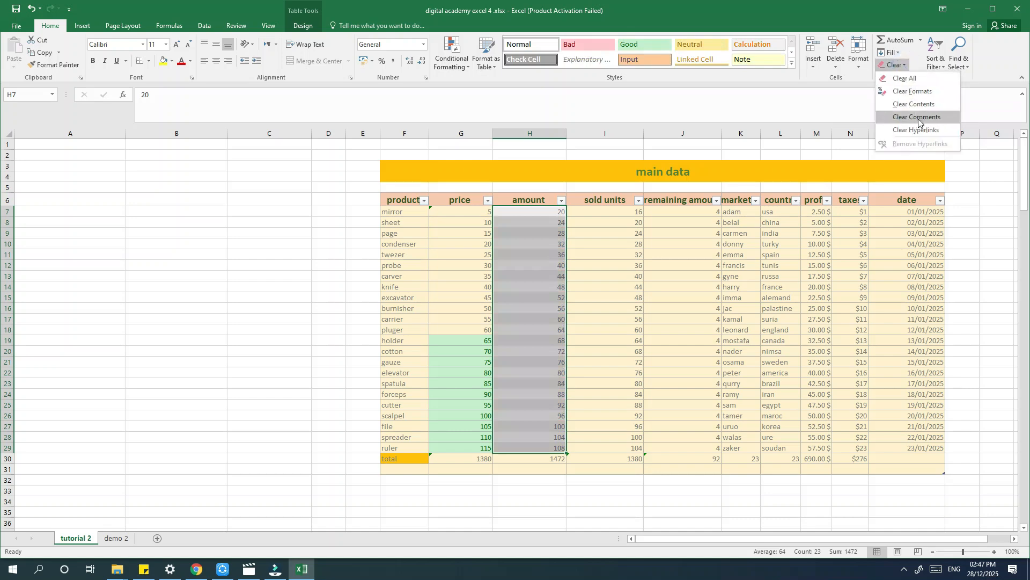
{"action": "left_click", "coordinate": [921, 81]}
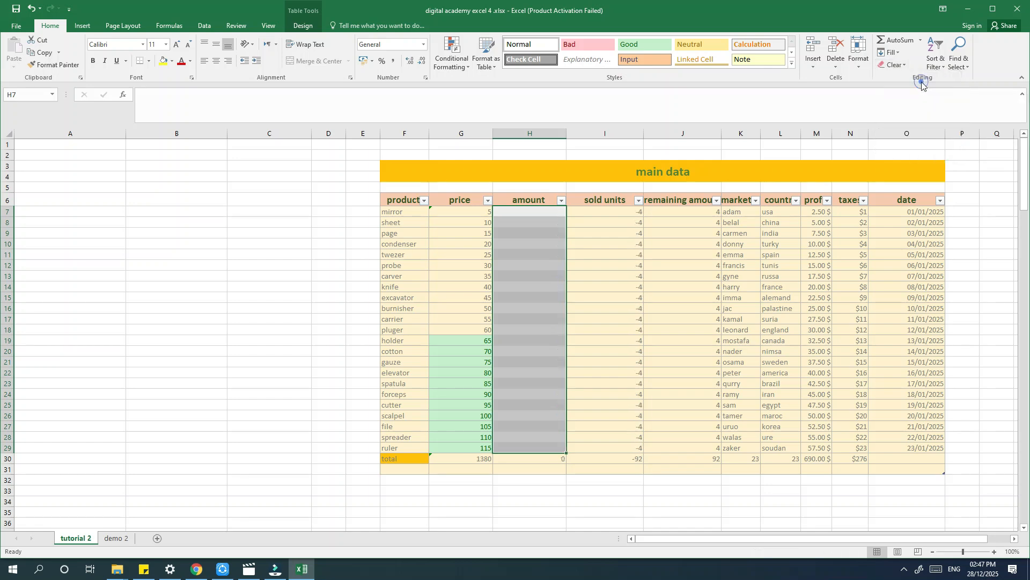
{"action": "left_click", "coordinate": [547, 219]}
Step: Undo the clearing of the amount values and their Less Than rule with Red Border
{"action": "key", "text": "ctrl+z"}
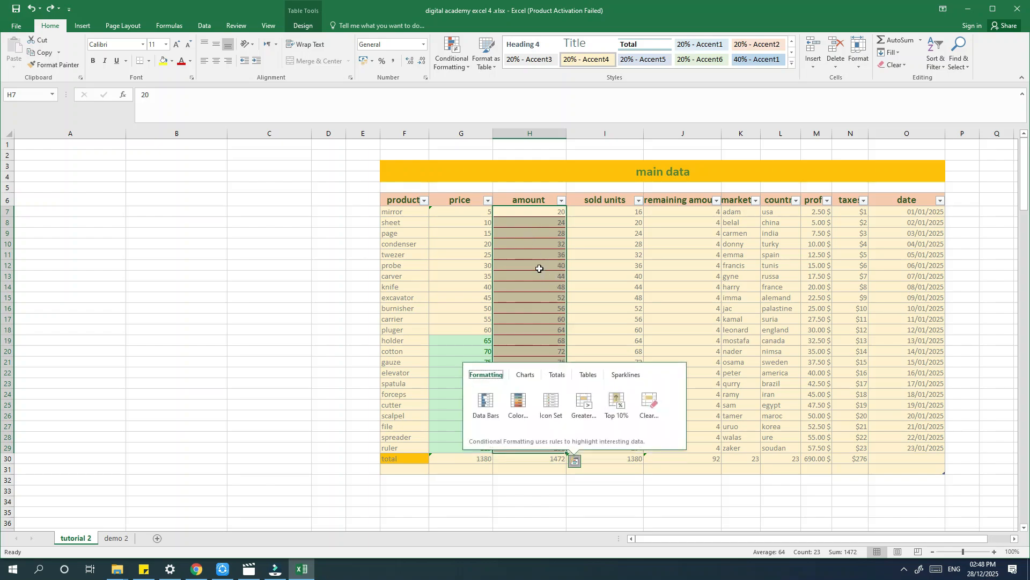
{"action": "left_click", "coordinate": [524, 232]}
{"action": "key", "text": "ctrl+z"}
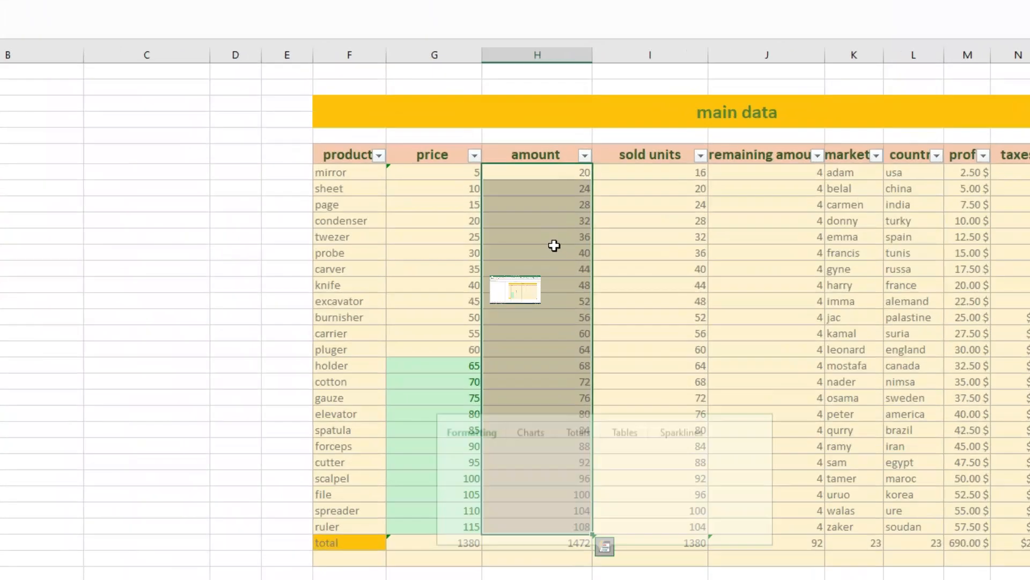
{"action": "left_click_drag", "start_coordinate": [541, 255], "coordinate": [539, 264]}
{"action": "left_click", "coordinate": [536, 331]}
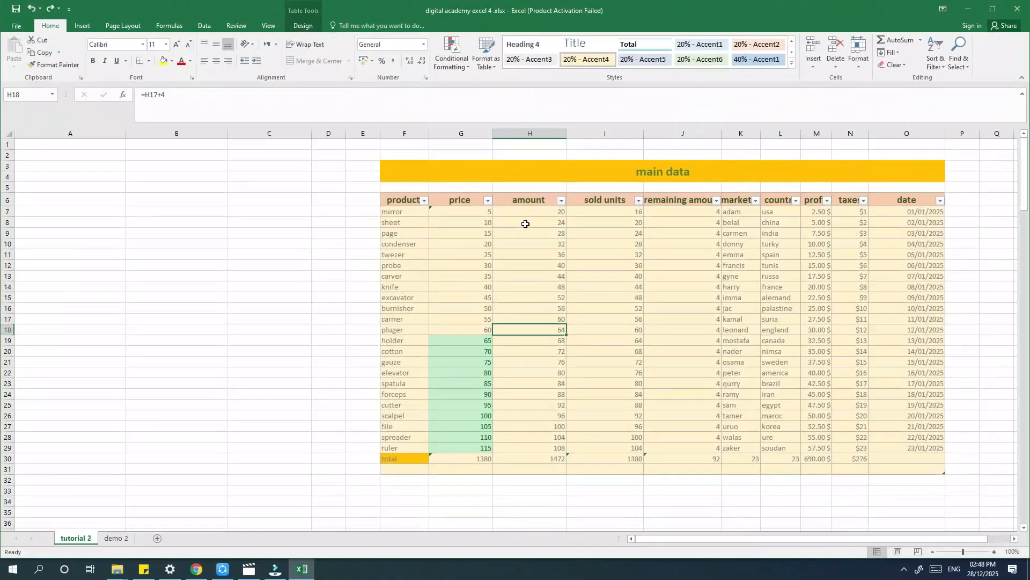
Step: Highlight amount values in H7:H29 that are less than 36 using Light Red Fill with Dark Red Text
{"action": "left_click_drag", "start_coordinate": [535, 215], "coordinate": [533, 449]}
{"action": "left_click", "coordinate": [458, 59]}
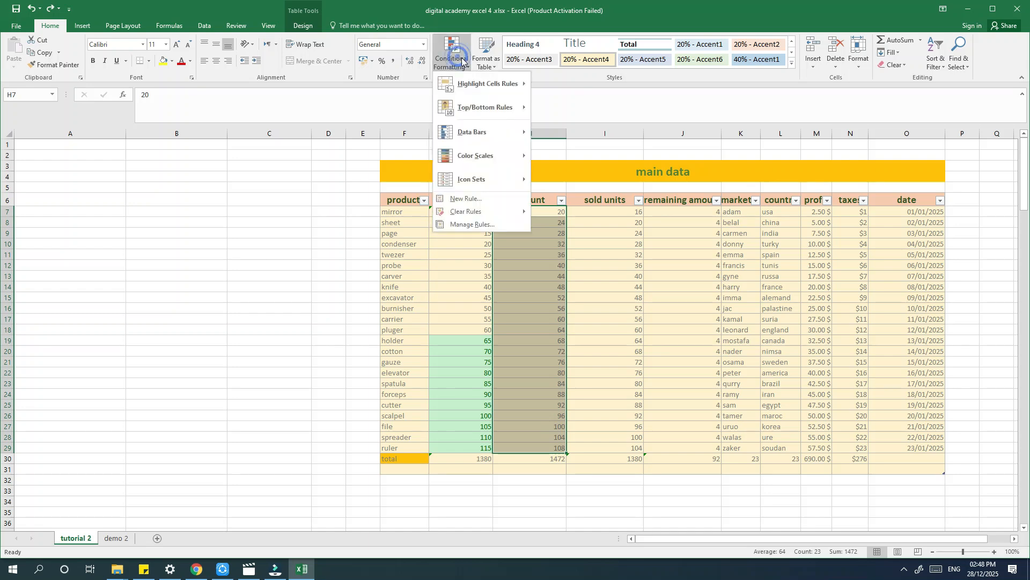
{"action": "mouse_move", "coordinate": [483, 84]}
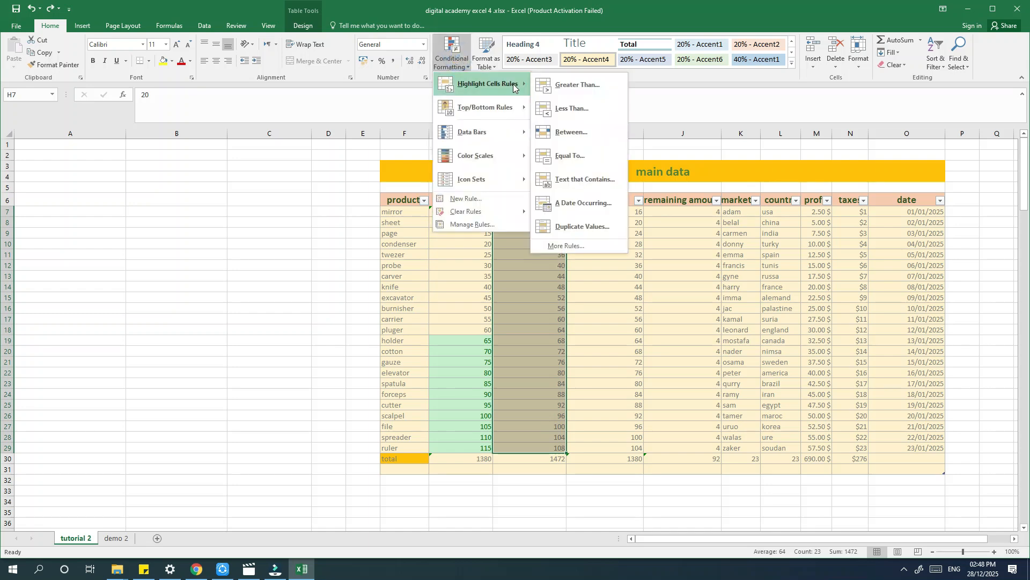
{"action": "left_click", "coordinate": [579, 111]}
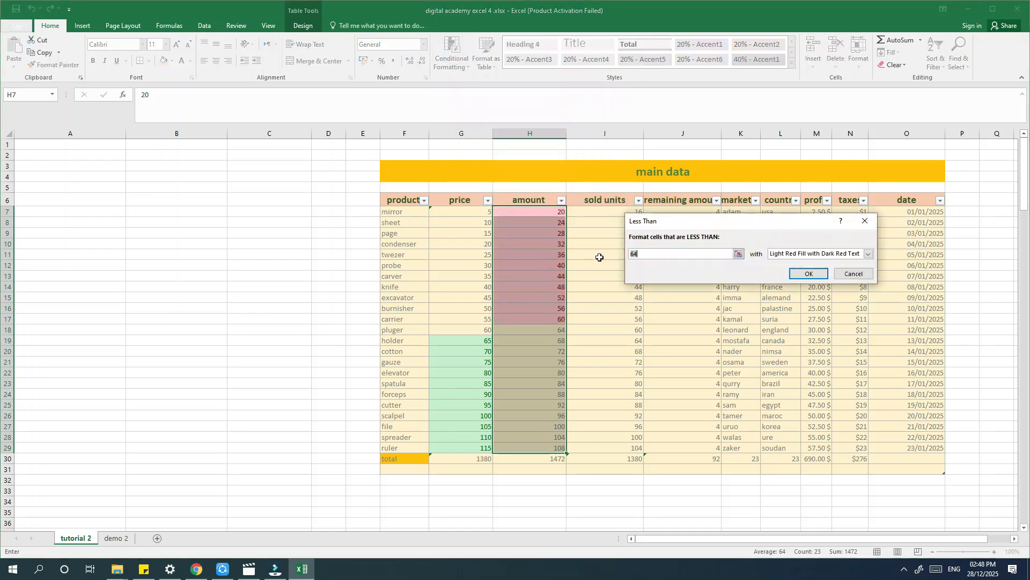
{"action": "type", "text": "36"}
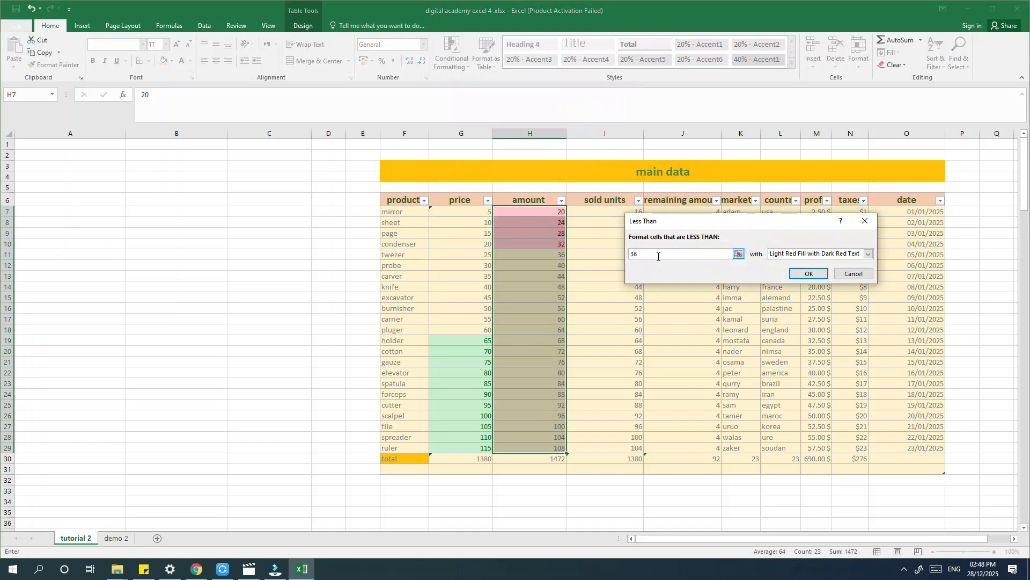
{"action": "left_click", "coordinate": [809, 274]}
{"action": "left_click", "coordinate": [544, 303]}
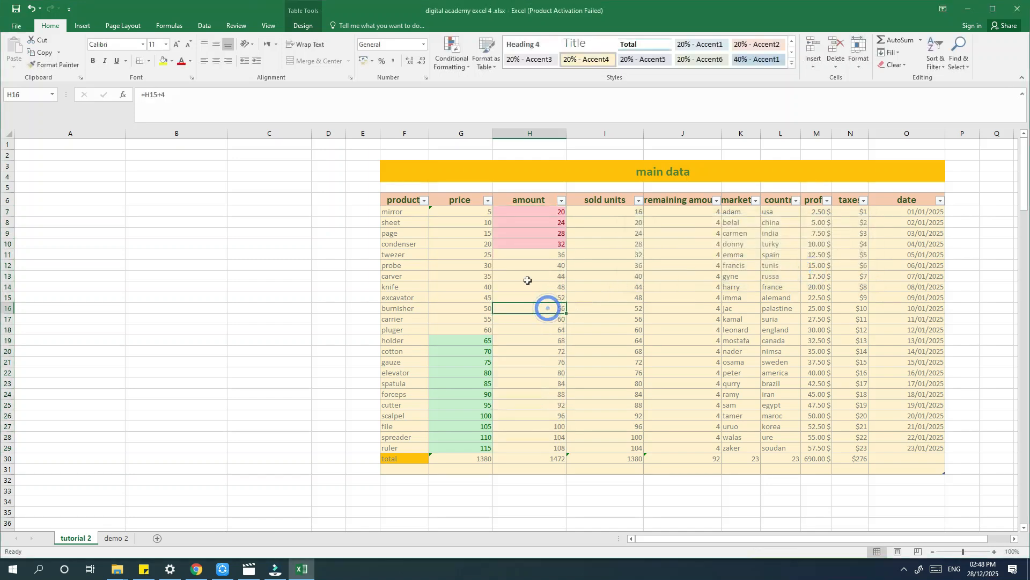
Step: Create a Between highlight rule on the sold units in I7:I29 with limits of 52 and 80
{"action": "left_click_drag", "start_coordinate": [607, 212], "coordinate": [602, 447]}
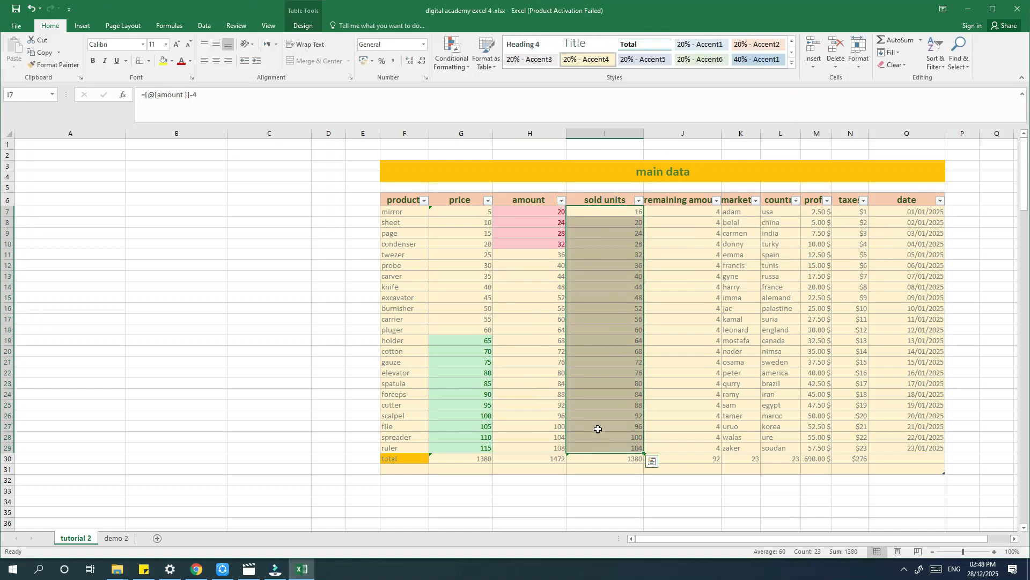
{"action": "left_click", "coordinate": [455, 63]}
{"action": "mouse_move", "coordinate": [462, 87]}
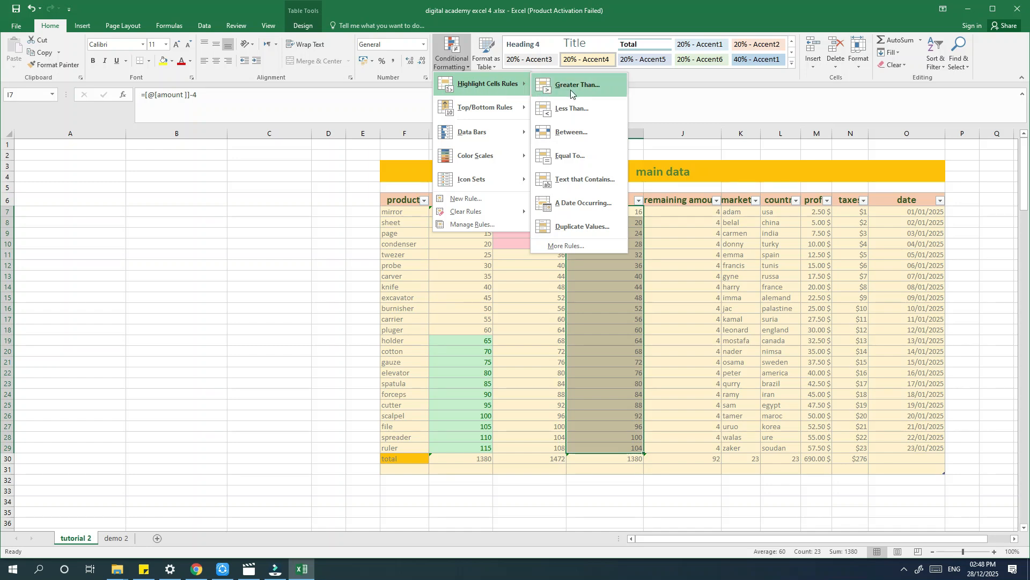
{"action": "left_click", "coordinate": [568, 137]}
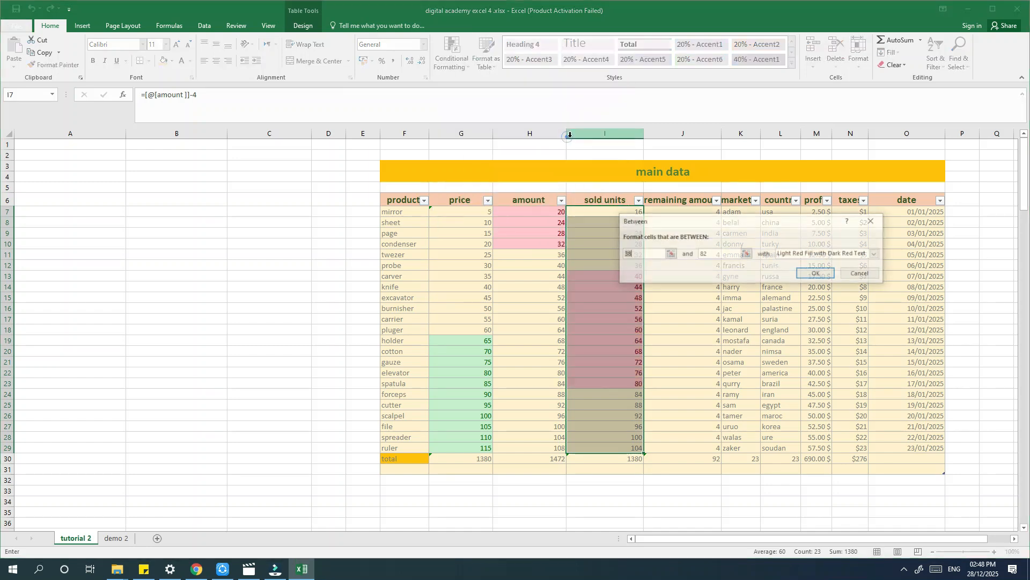
{"action": "left_click_drag", "start_coordinate": [674, 221], "coordinate": [737, 274]}
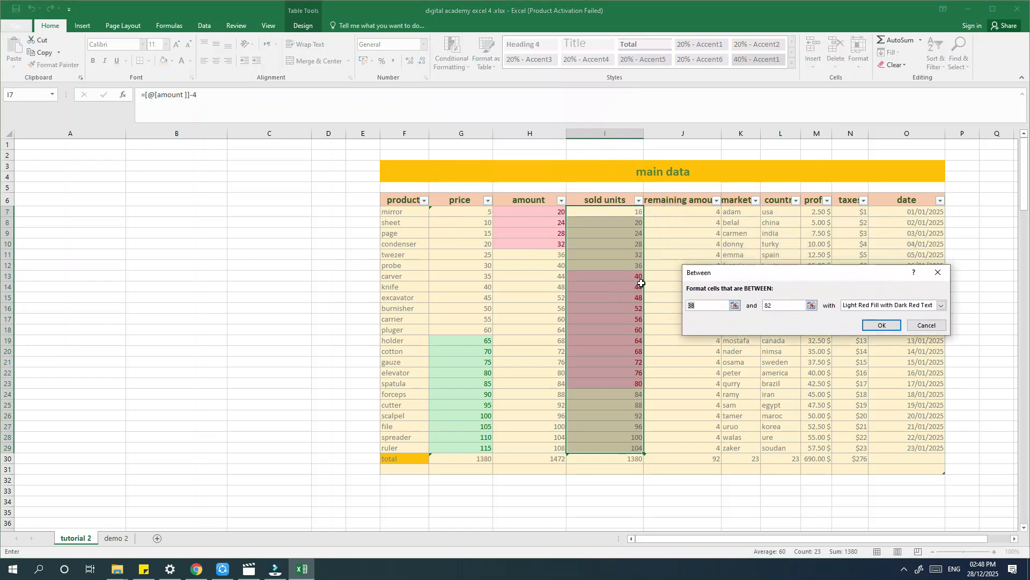
{"action": "type", "text": "52"}
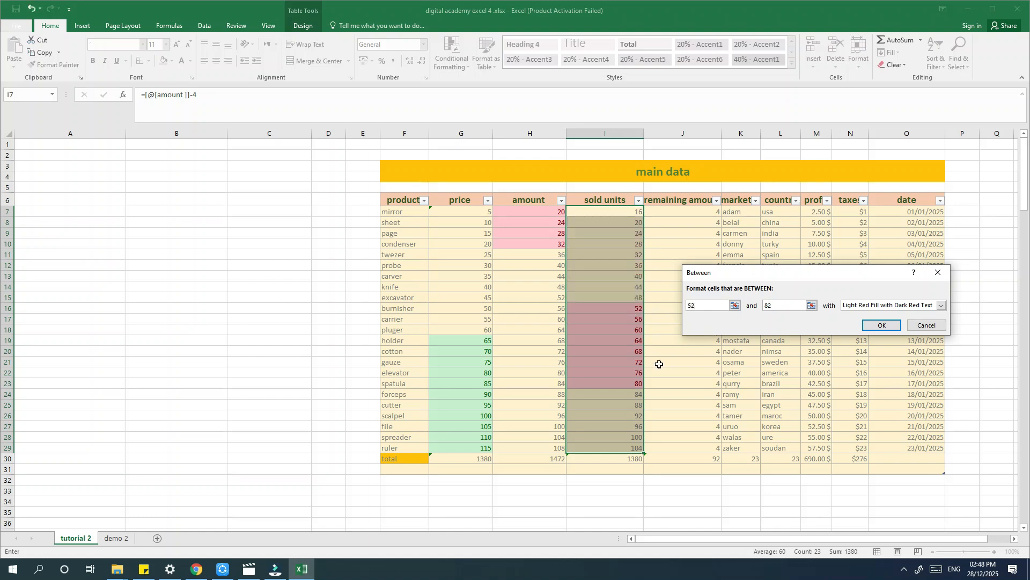
{"action": "key", "text": "Tab"}
{"action": "type", "text": "5"}
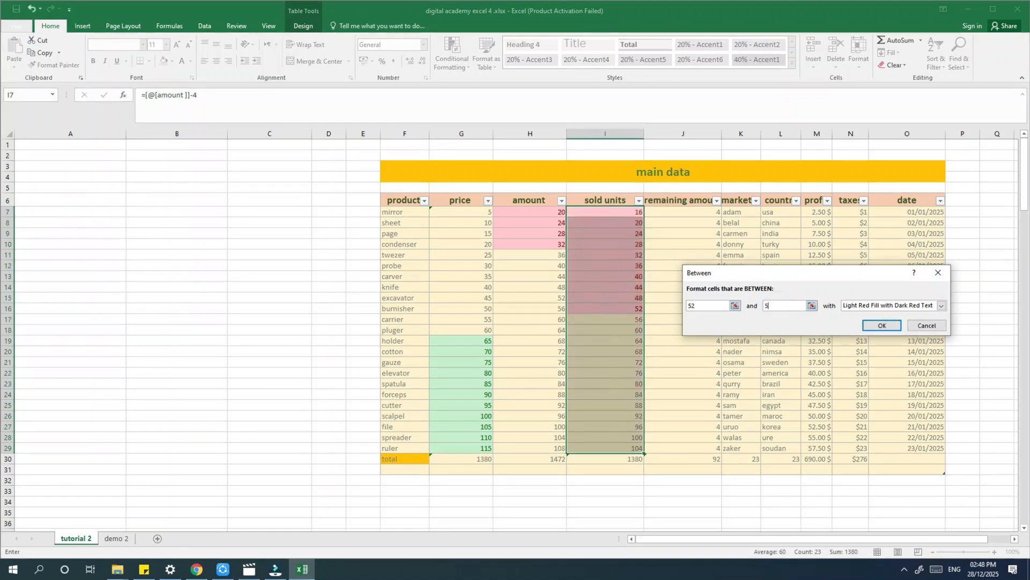
{"action": "key", "text": "BackSpace"}
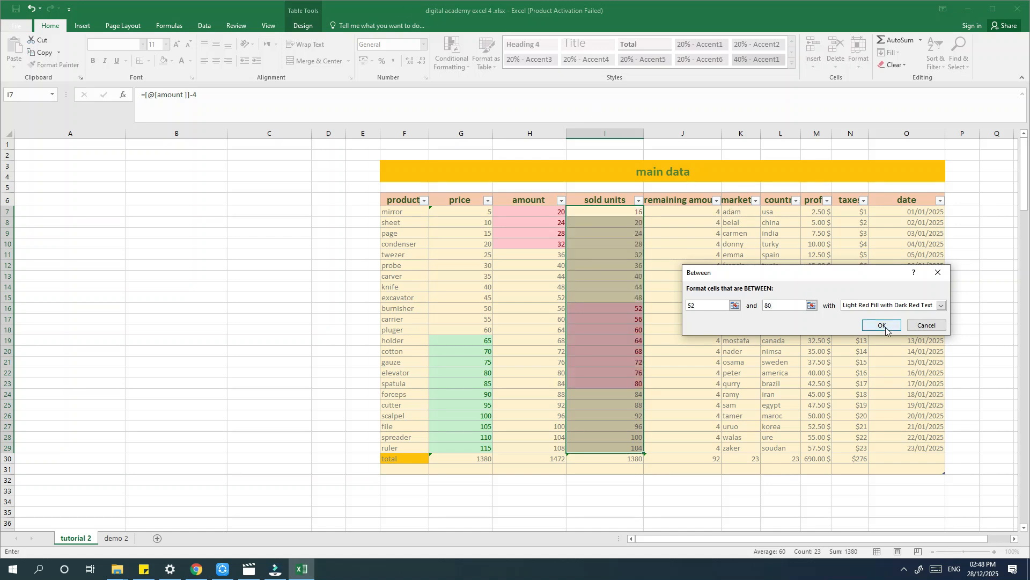
Step: Preview the green and yellow fill formats for the Between rule, and return to Light Red Fill with Dark Red Text
{"action": "left_click", "coordinate": [941, 304]}
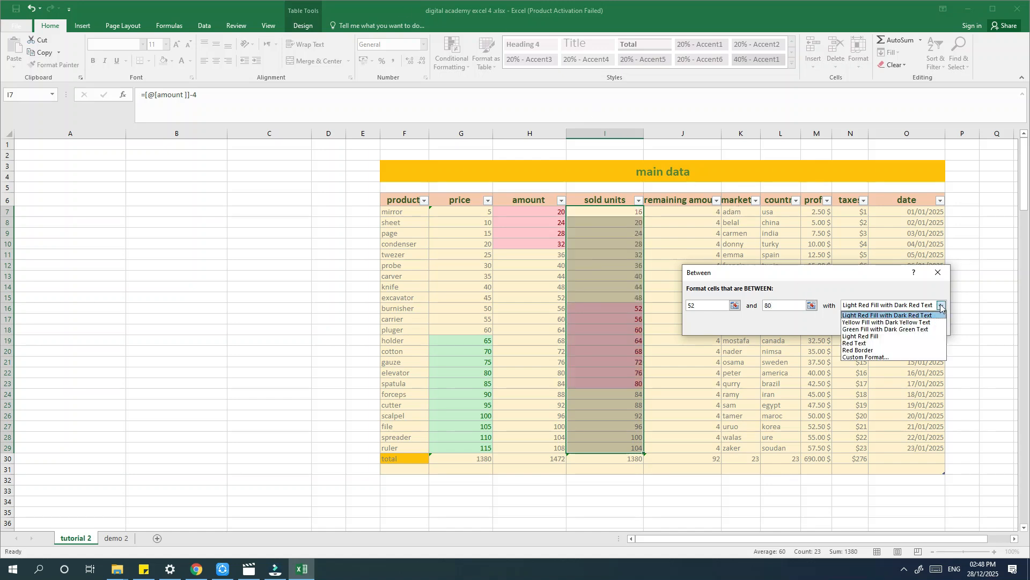
{"action": "left_click", "coordinate": [883, 329]}
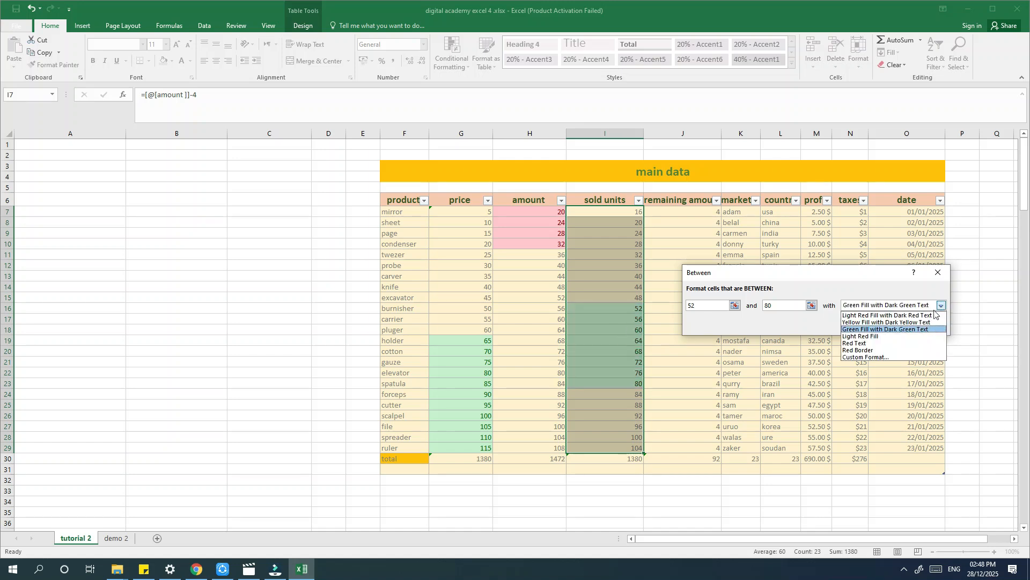
{"action": "left_click", "coordinate": [891, 322]}
{"action": "left_click", "coordinate": [942, 306]}
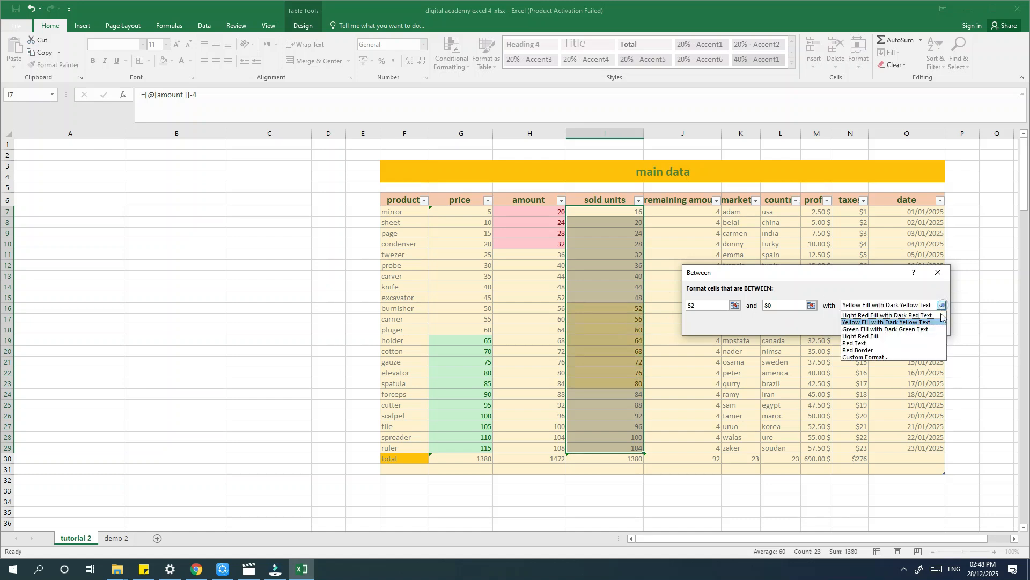
{"action": "left_click", "coordinate": [895, 315]}
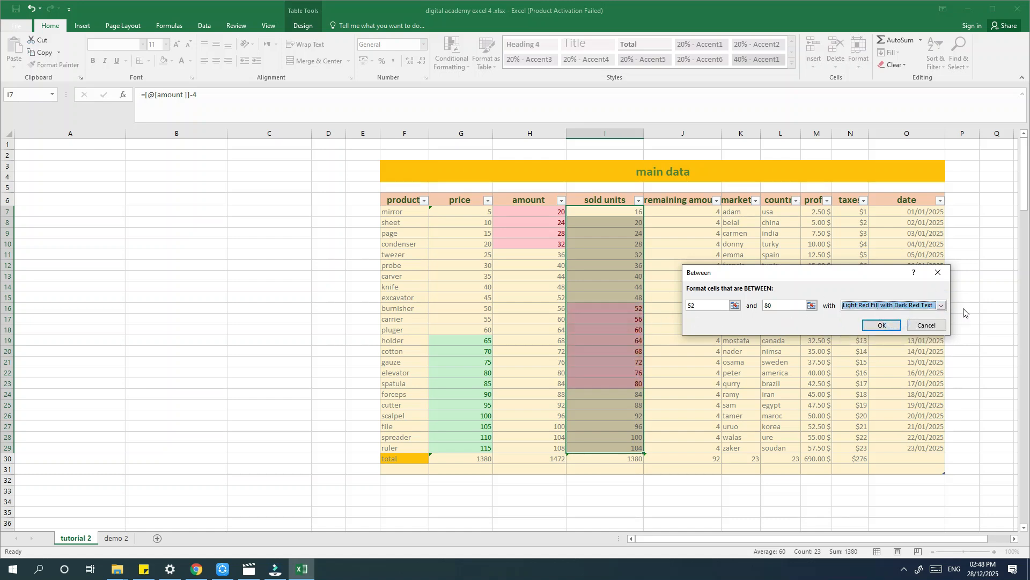
Step: Start a custom format for the Between rule and give it an orange background fill
{"action": "left_click", "coordinate": [941, 306]}
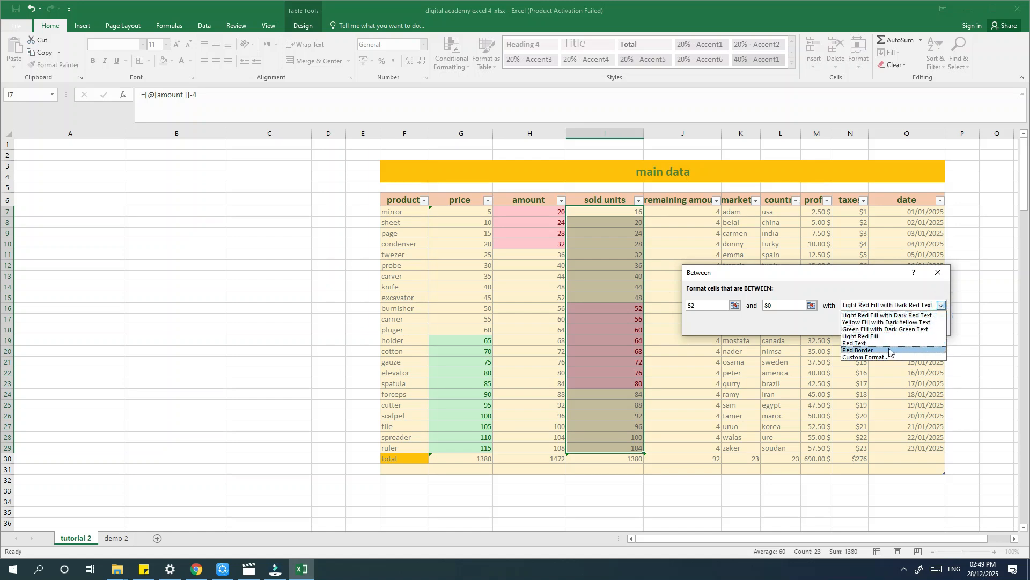
{"action": "left_click", "coordinate": [875, 358]}
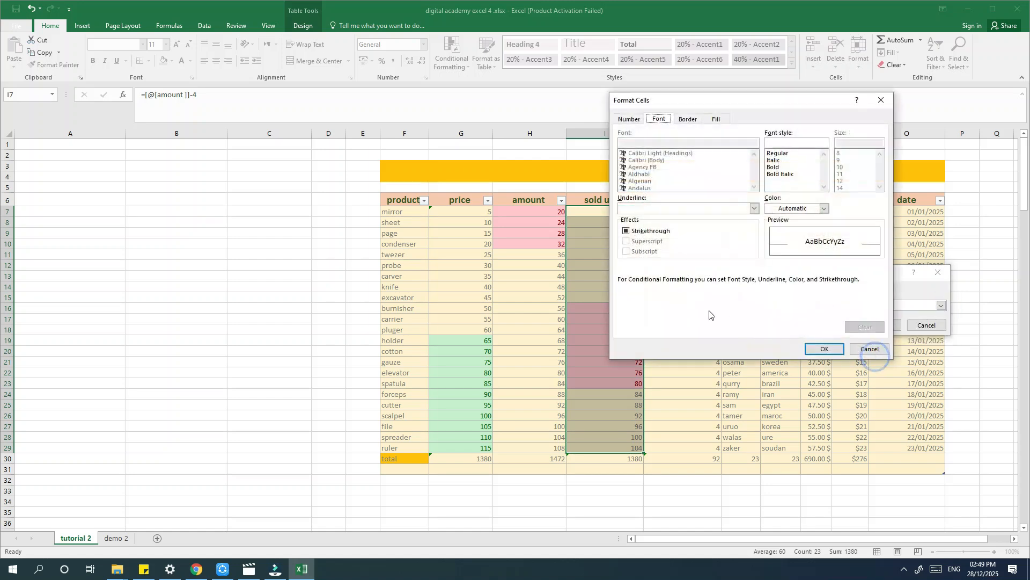
{"action": "left_click_drag", "start_coordinate": [708, 99], "coordinate": [799, 221]}
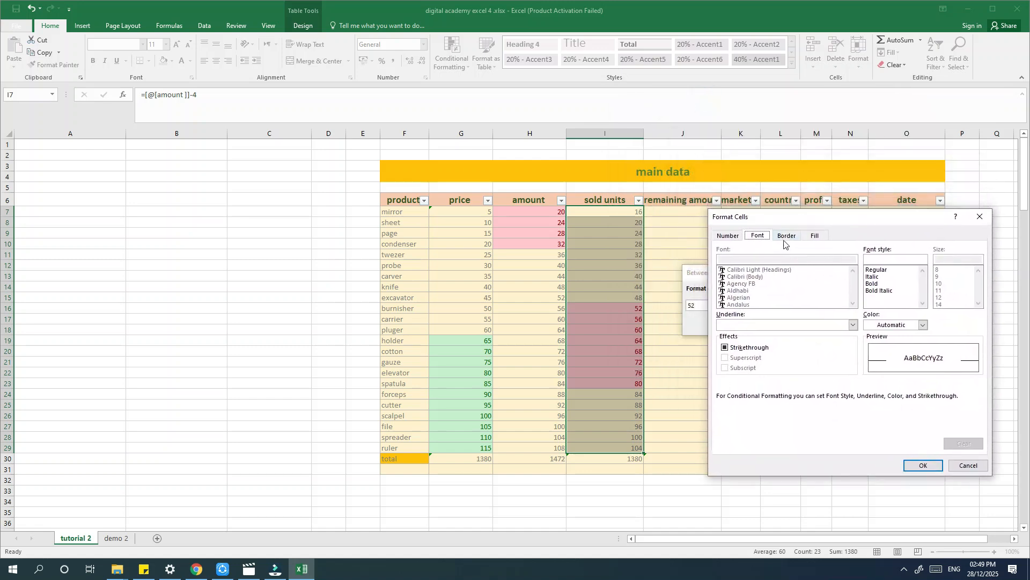
{"action": "left_click", "coordinate": [786, 237]}
{"action": "left_click", "coordinate": [815, 236]}
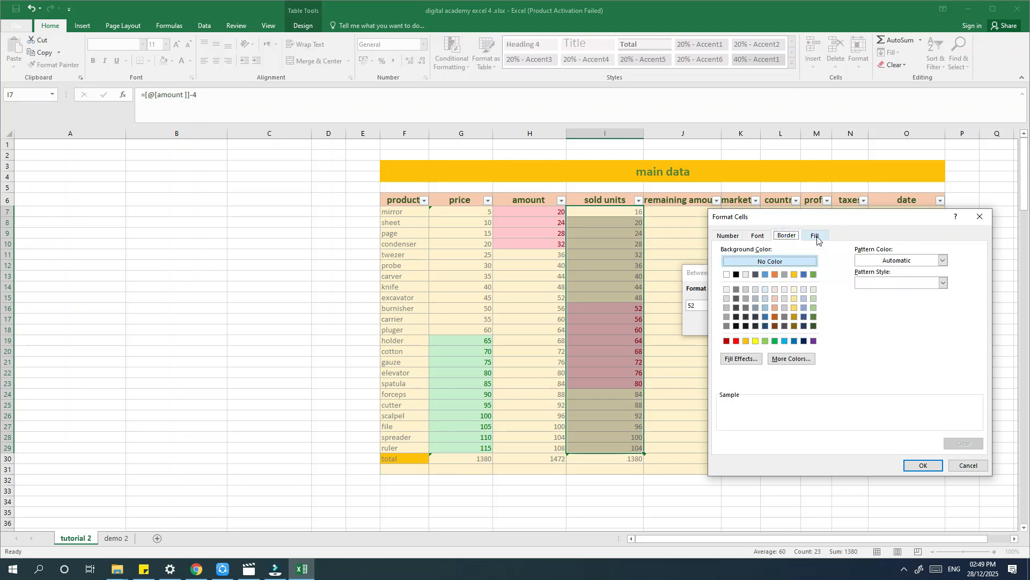
{"action": "left_click", "coordinate": [793, 291]}
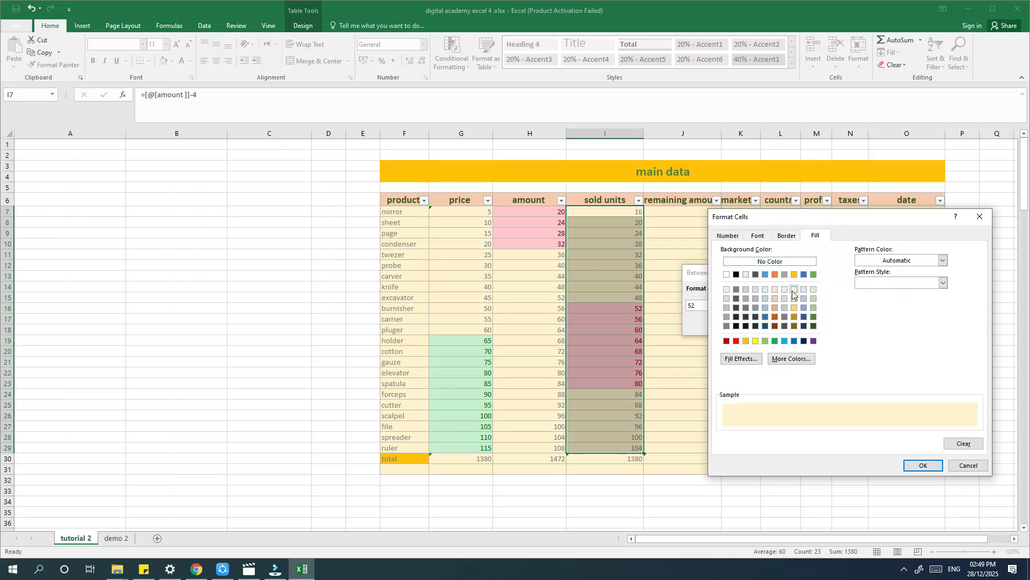
{"action": "left_click", "coordinate": [746, 342]}
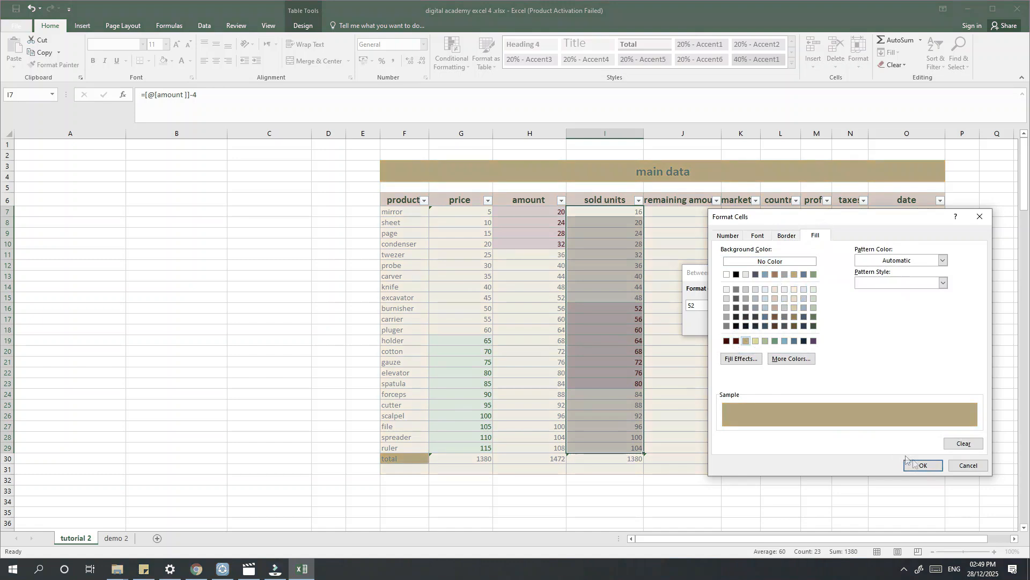
Step: Add border lines on all four sides of the cell in the custom format
{"action": "left_click", "coordinate": [786, 236]}
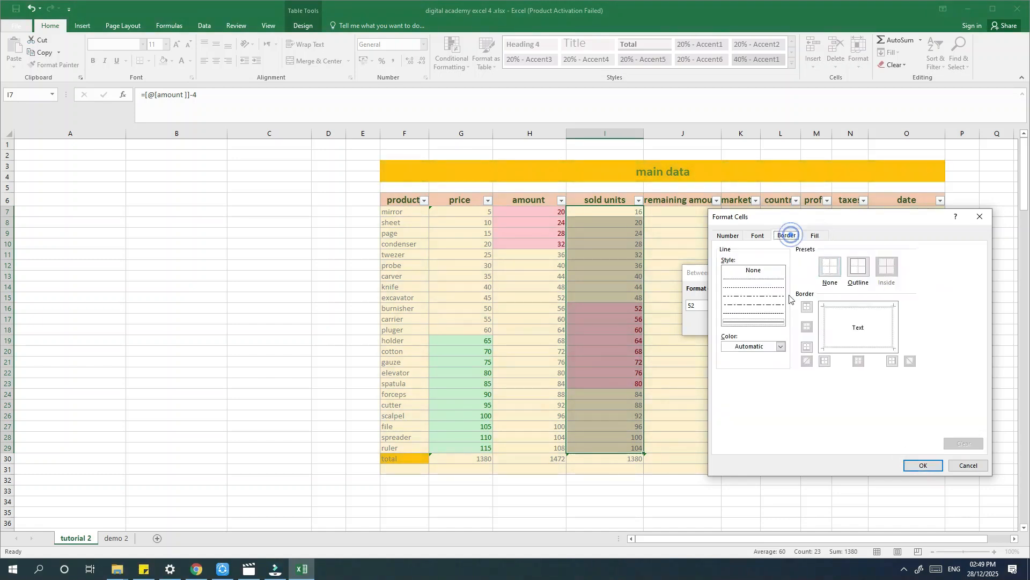
{"action": "left_click", "coordinate": [761, 322]}
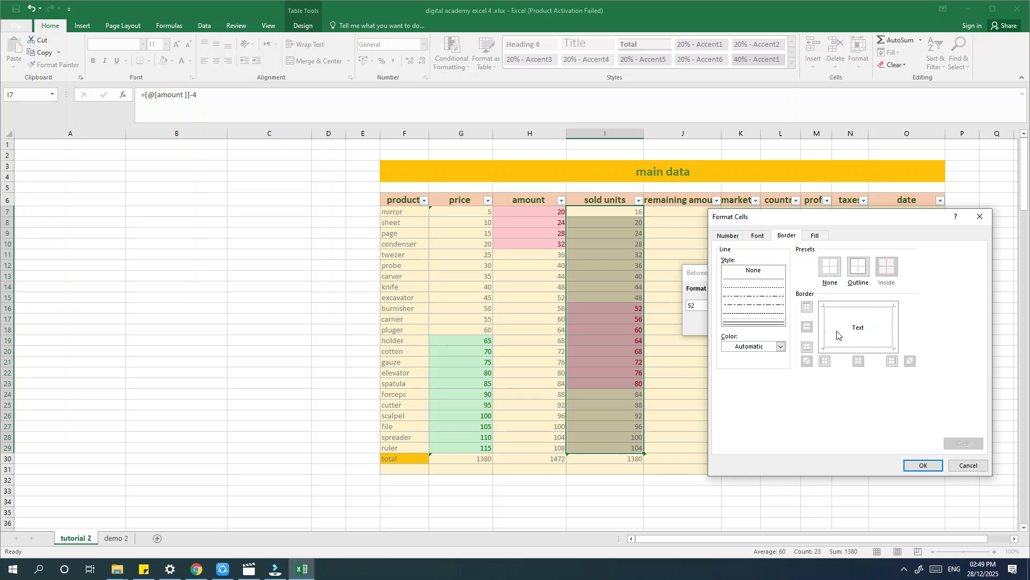
{"action": "left_click", "coordinate": [825, 331]}
{"action": "left_click", "coordinate": [891, 326]}
{"action": "left_click", "coordinate": [868, 302]}
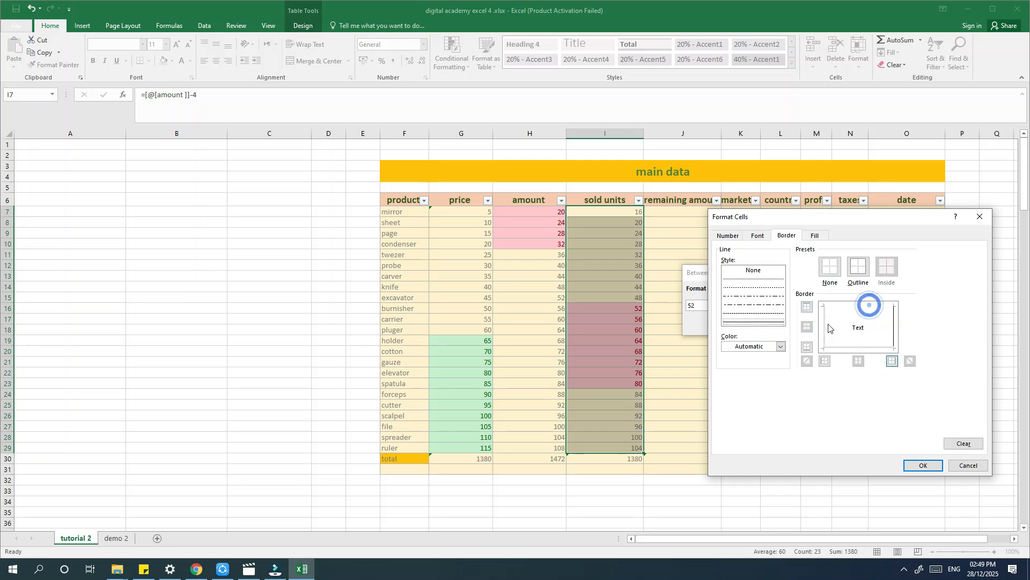
{"action": "left_click", "coordinate": [825, 326]}
{"action": "left_click", "coordinate": [854, 304]}
{"action": "left_click", "coordinate": [849, 347]}
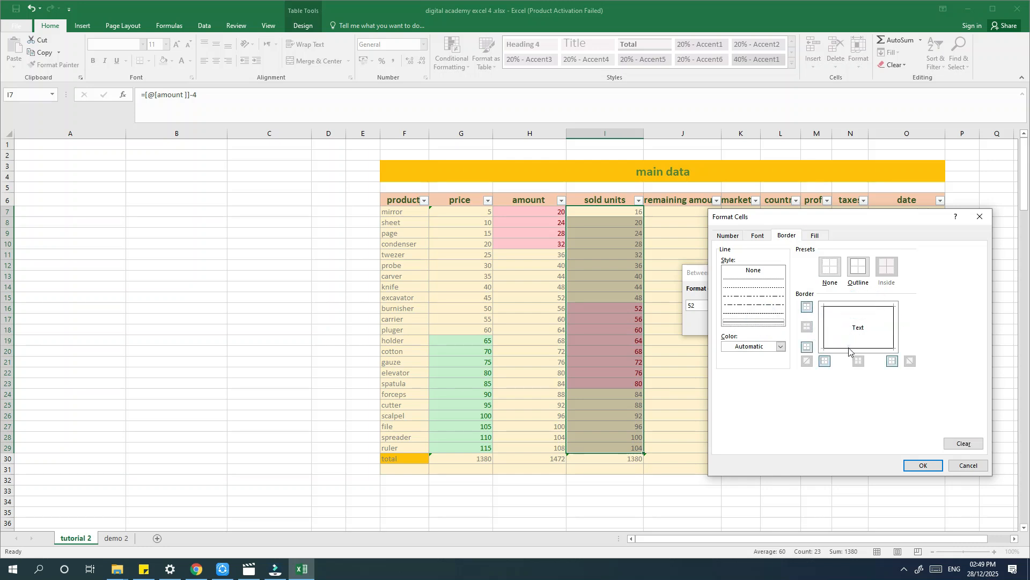
Step: Set the custom format's font style to Bold and apply the Between rule to the sold units
{"action": "left_click", "coordinate": [757, 235]}
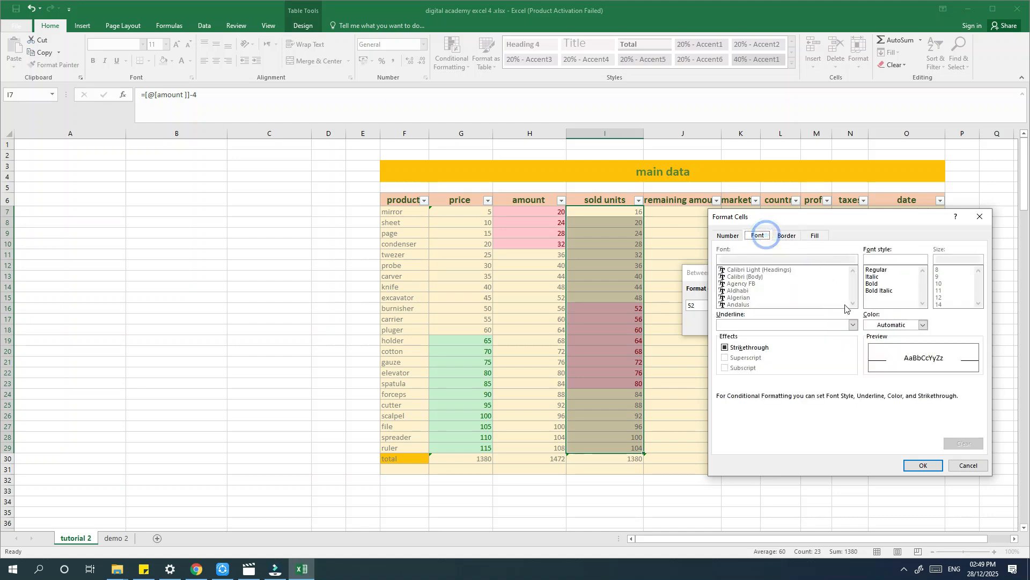
{"action": "left_click", "coordinate": [876, 285]}
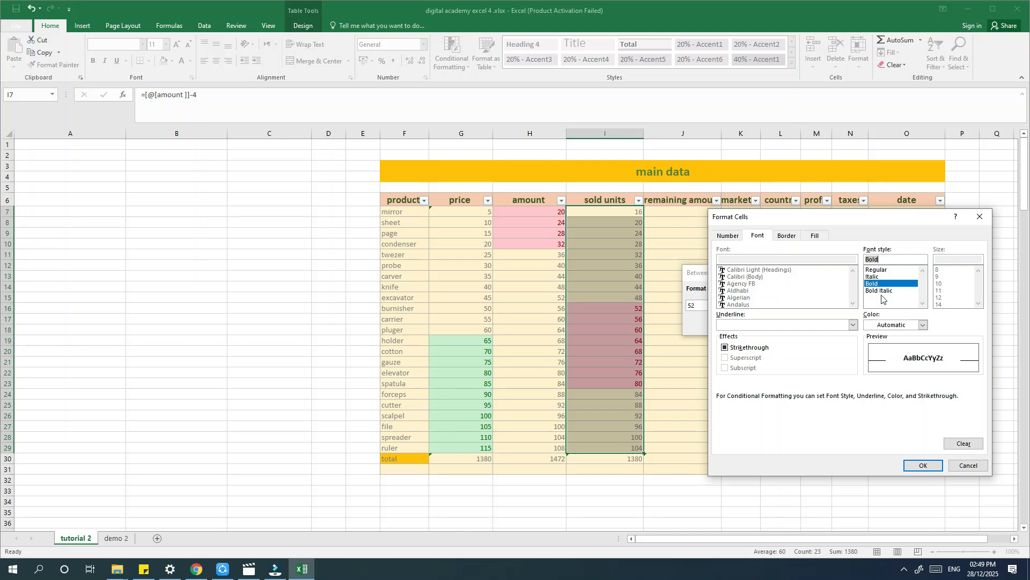
{"action": "left_click", "coordinate": [731, 237]}
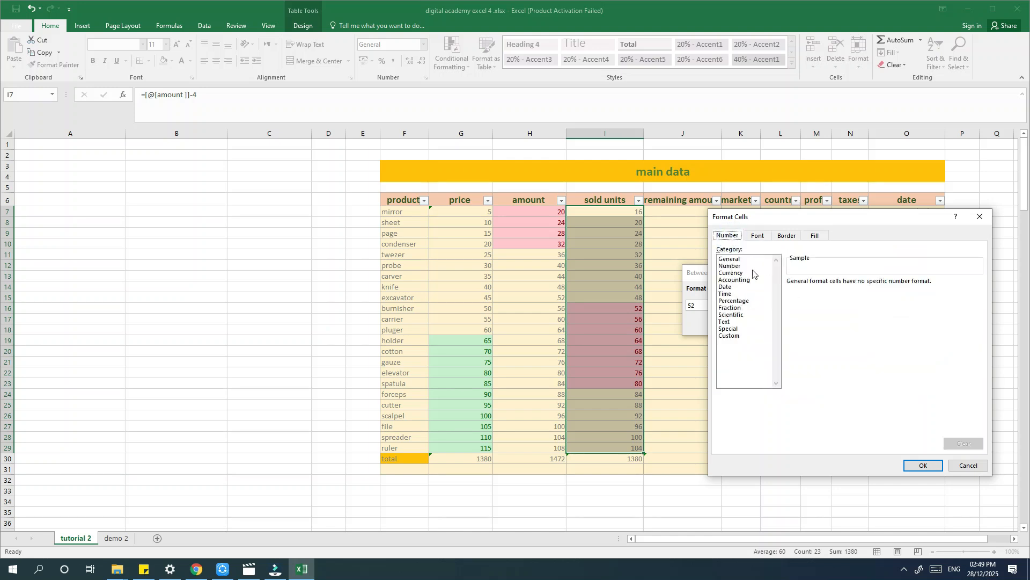
{"action": "left_click", "coordinate": [824, 236]}
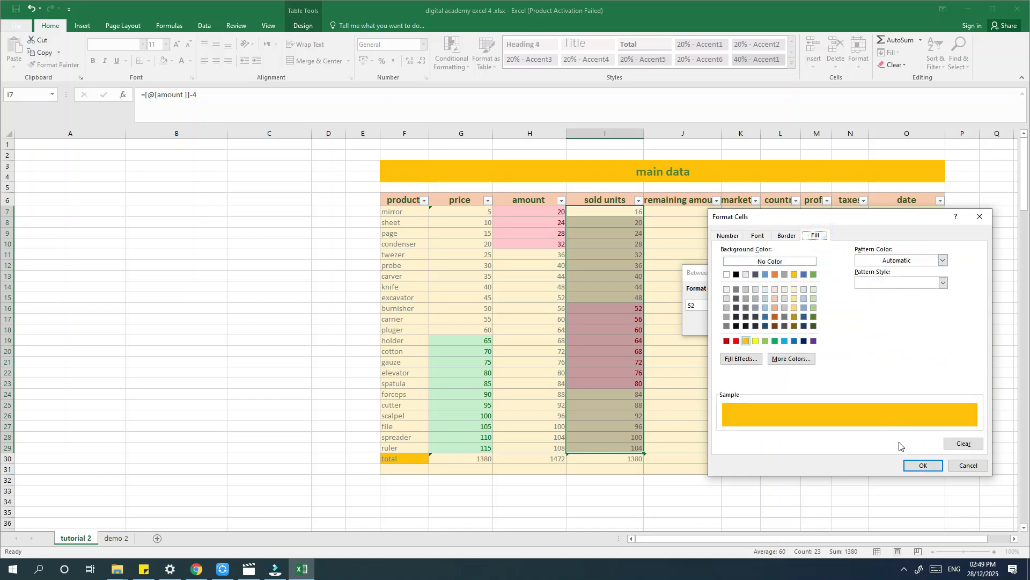
{"action": "left_click", "coordinate": [924, 466]}
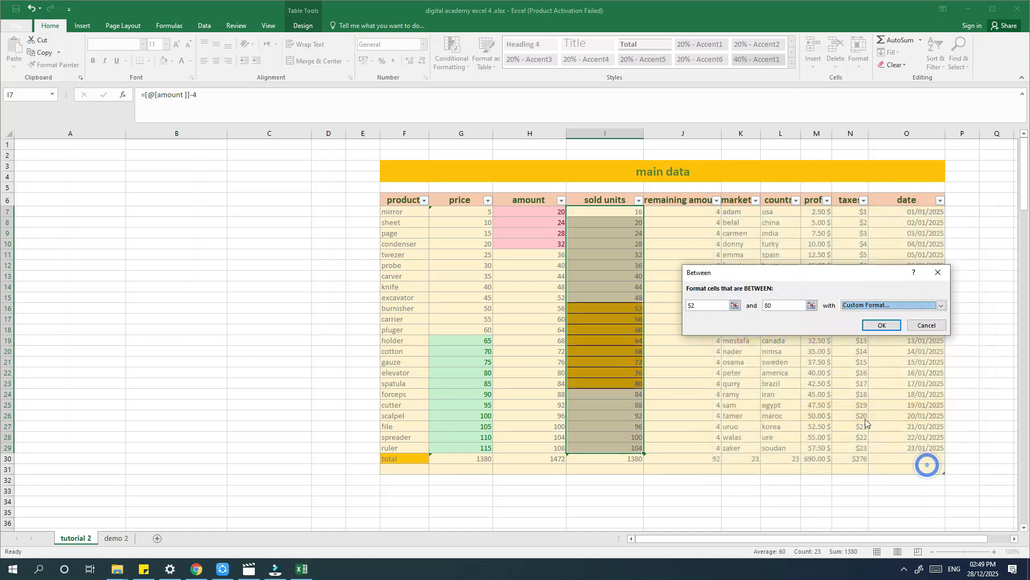
{"action": "left_click", "coordinate": [870, 326]}
{"action": "left_click", "coordinate": [621, 416]}
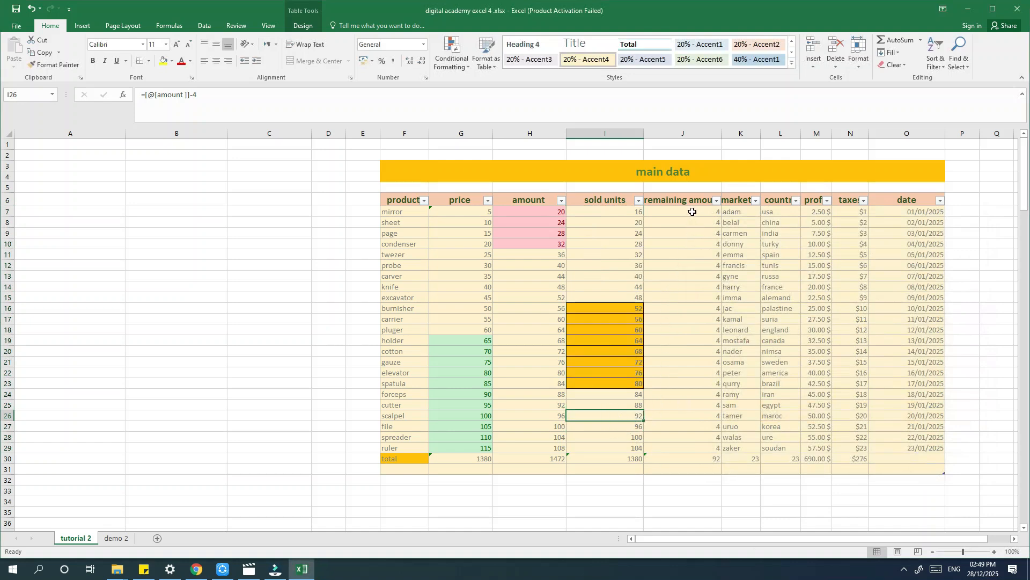
Step: Start an Equal To highlight rule on the remaining amounts in J7:J29 with the value 4
{"action": "left_click_drag", "start_coordinate": [693, 212], "coordinate": [684, 449]}
{"action": "left_click", "coordinate": [458, 62]}
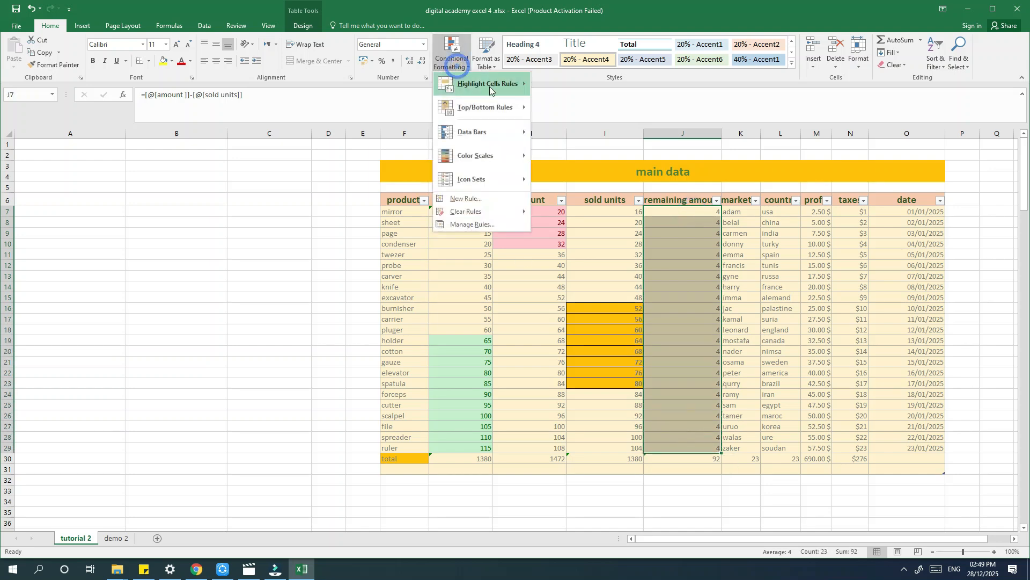
{"action": "mouse_move", "coordinate": [514, 87]}
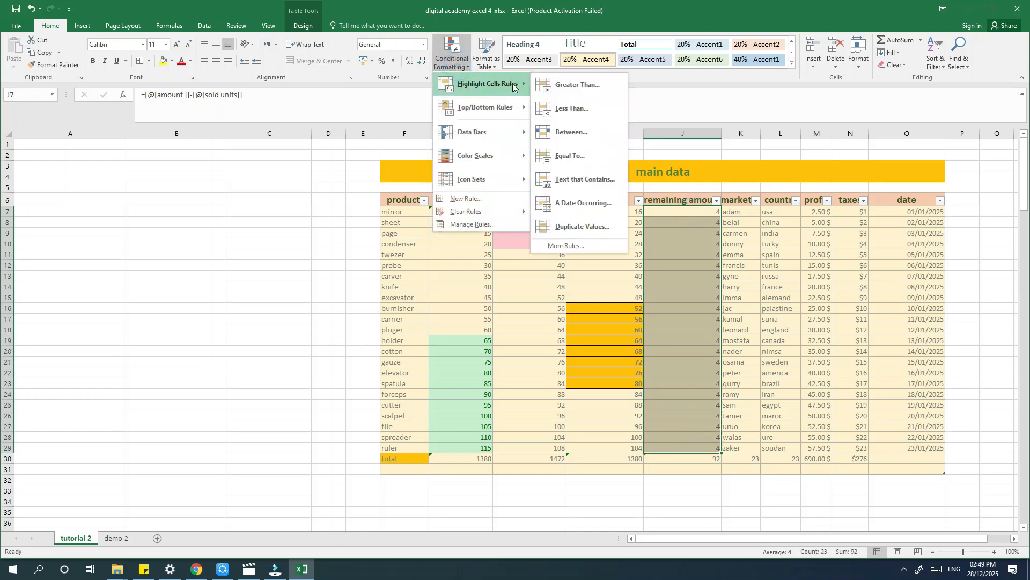
{"action": "left_click", "coordinate": [585, 156]}
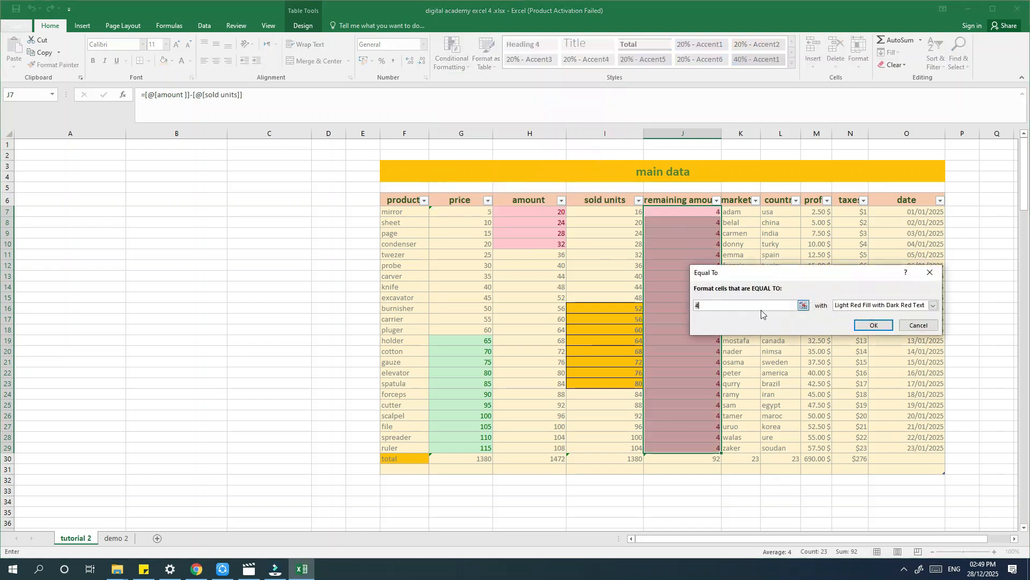
{"action": "type", "text": "3"}
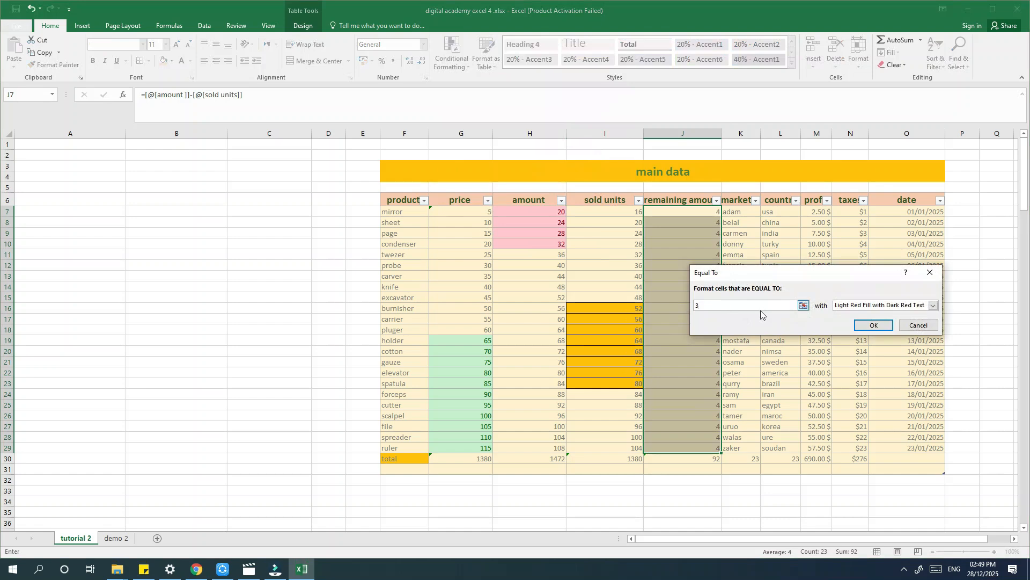
{"action": "key", "text": "BackSpace"}
{"action": "type", "text": "4"}
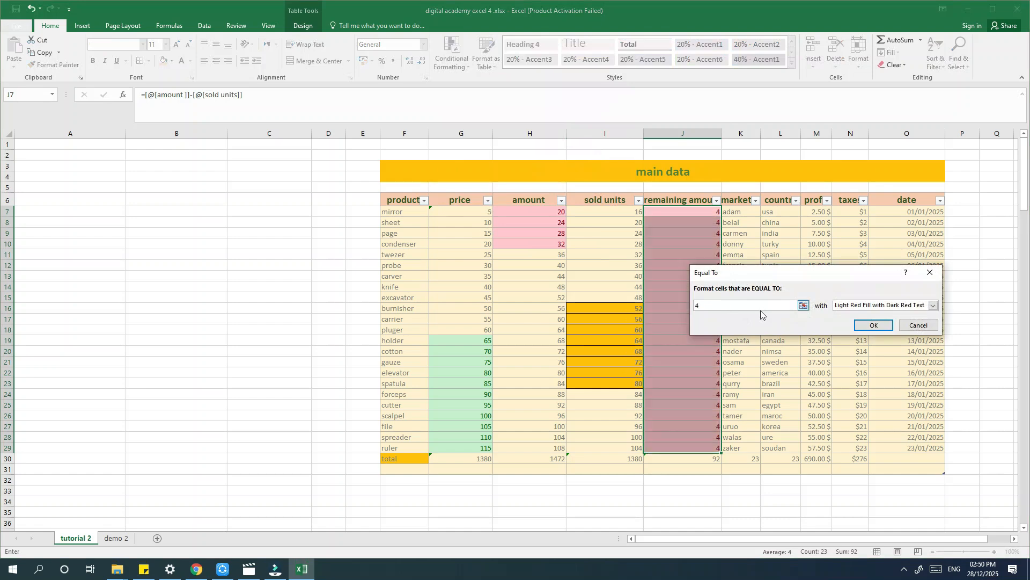
Step: Choose Red Text as the Equal To rule's format and apply the rule
{"action": "left_click", "coordinate": [934, 308]}
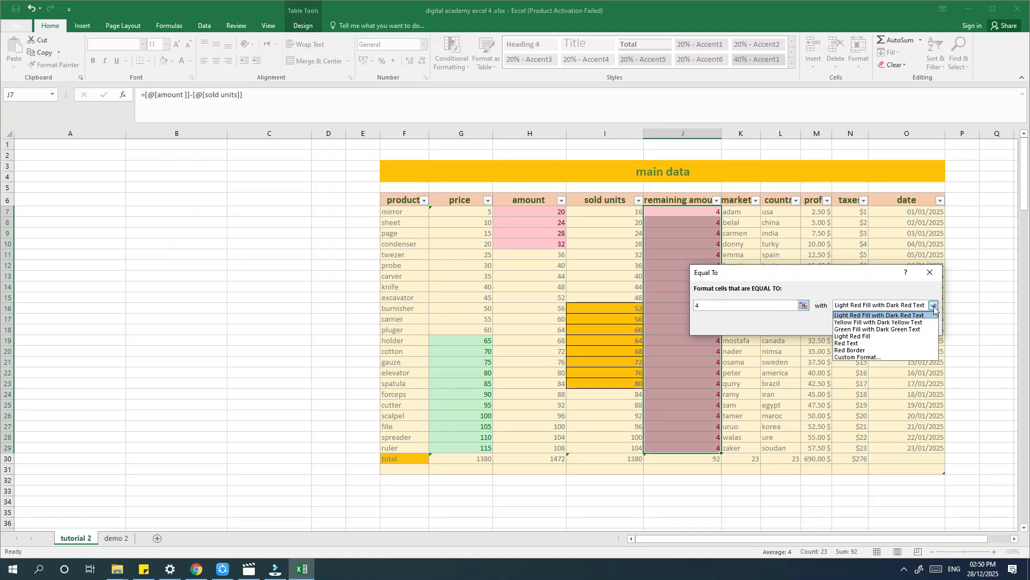
{"action": "left_click", "coordinate": [895, 345]}
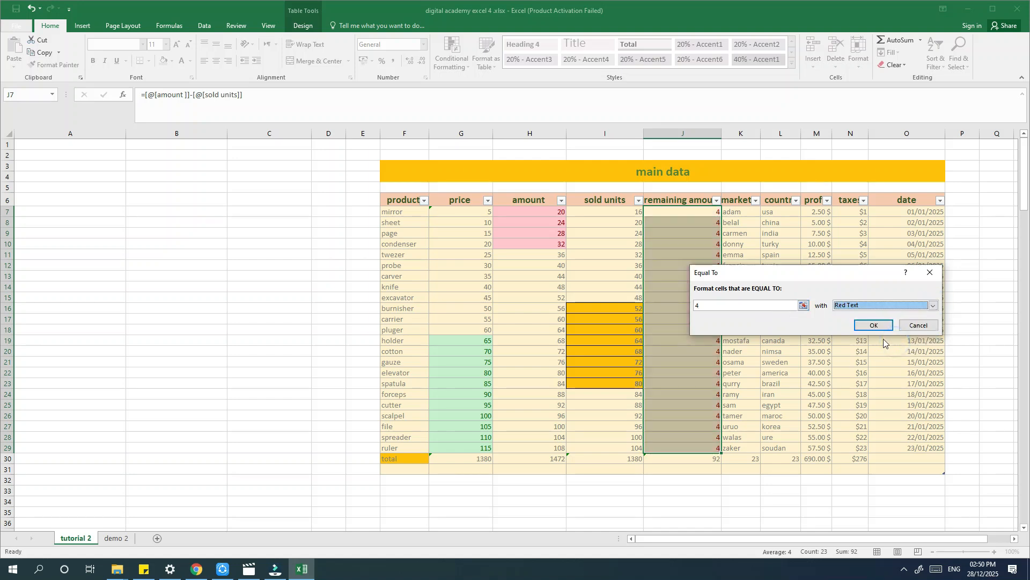
{"action": "left_click", "coordinate": [872, 326]}
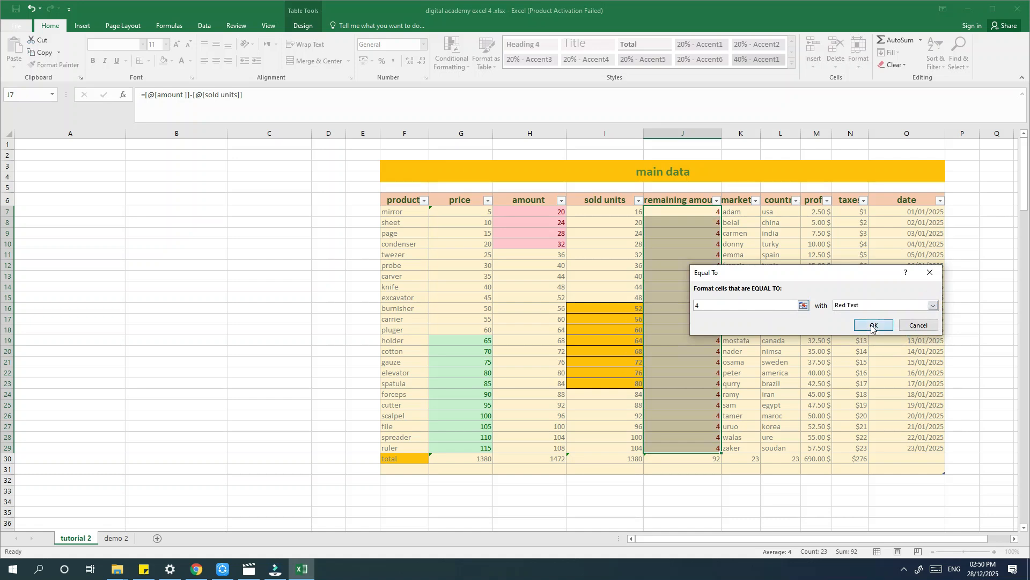
{"action": "left_click", "coordinate": [692, 358]}
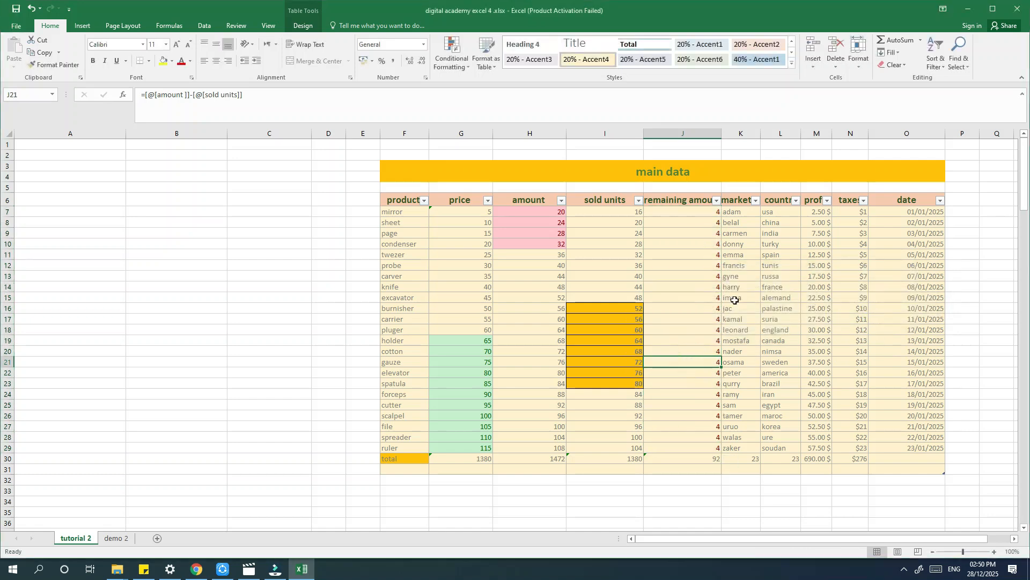
Step: Widen column K slightly to show more of its header
{"action": "left_click_drag", "start_coordinate": [760, 133], "coordinate": [769, 133]}
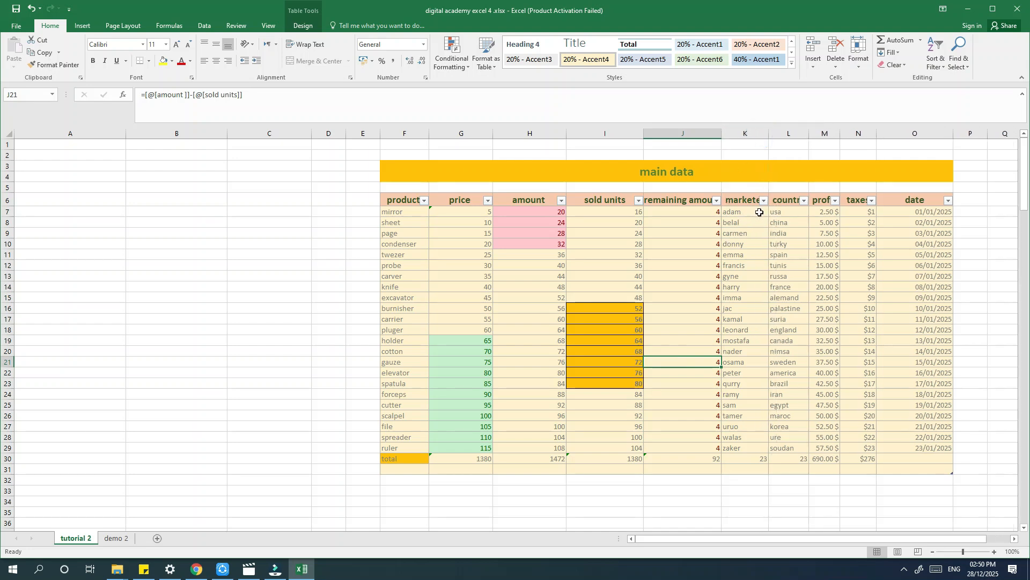
{"action": "left_click_drag", "start_coordinate": [830, 213], "coordinate": [825, 450]}
{"action": "left_click", "coordinate": [458, 50]}
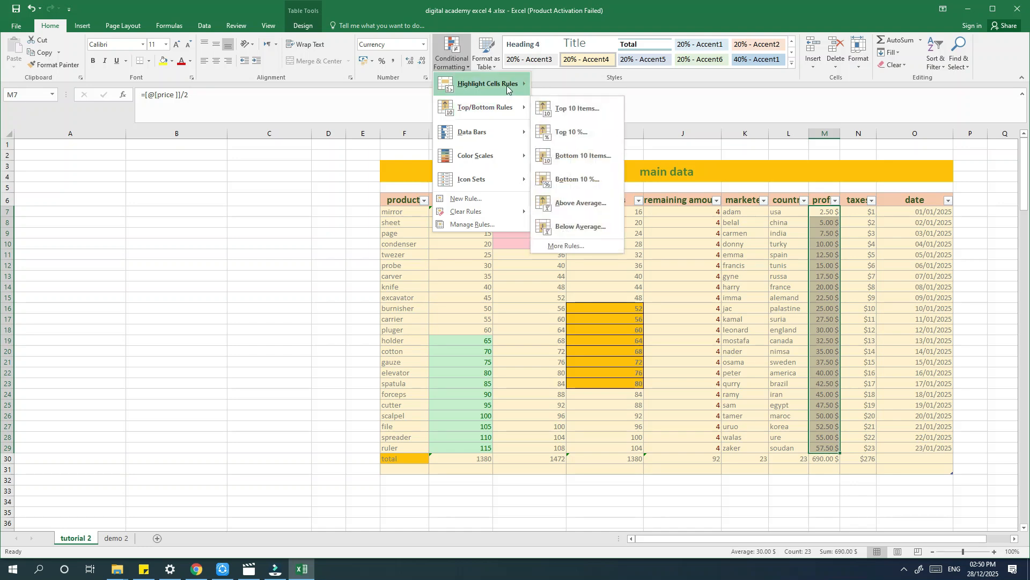
{"action": "mouse_move", "coordinate": [464, 87]}
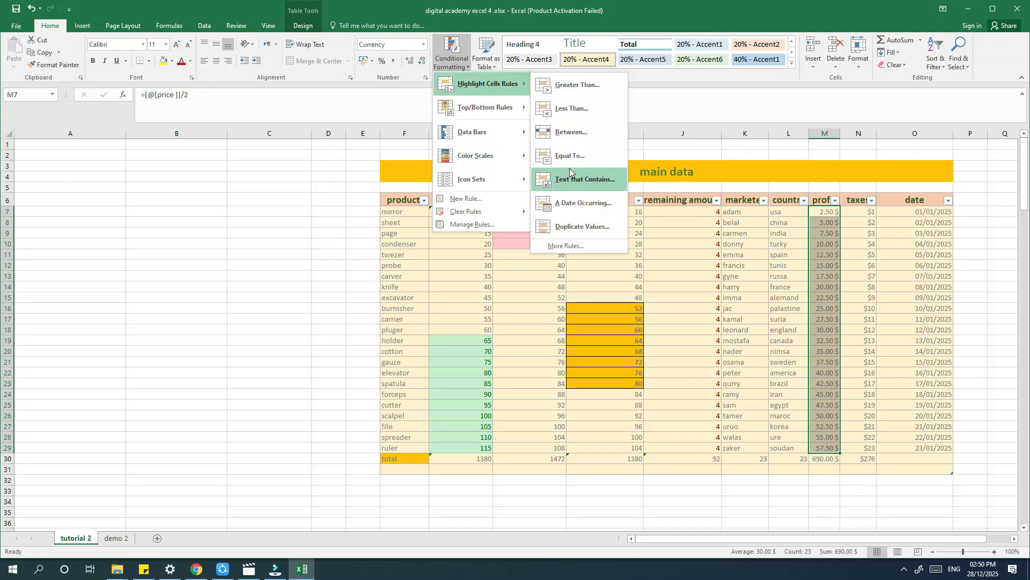
{"action": "left_click", "coordinate": [727, 209]}
Step: Start a Text That Contains highlight rule on the marketer column in K7:K29 and set its text to a marketer's first name
{"action": "left_click_drag", "start_coordinate": [744, 211], "coordinate": [748, 450]}
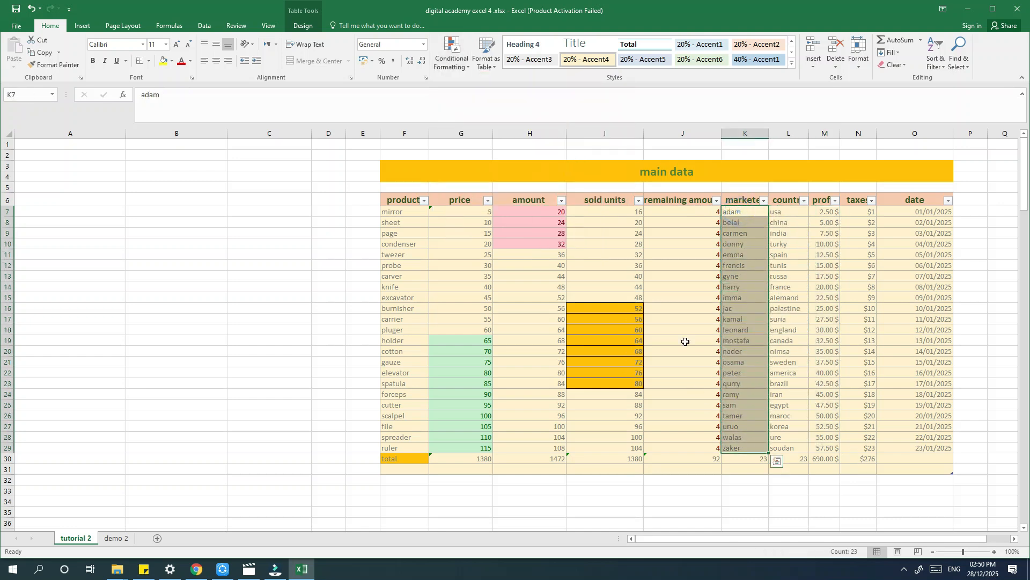
{"action": "left_click", "coordinate": [452, 57]}
{"action": "mouse_move", "coordinate": [466, 87]}
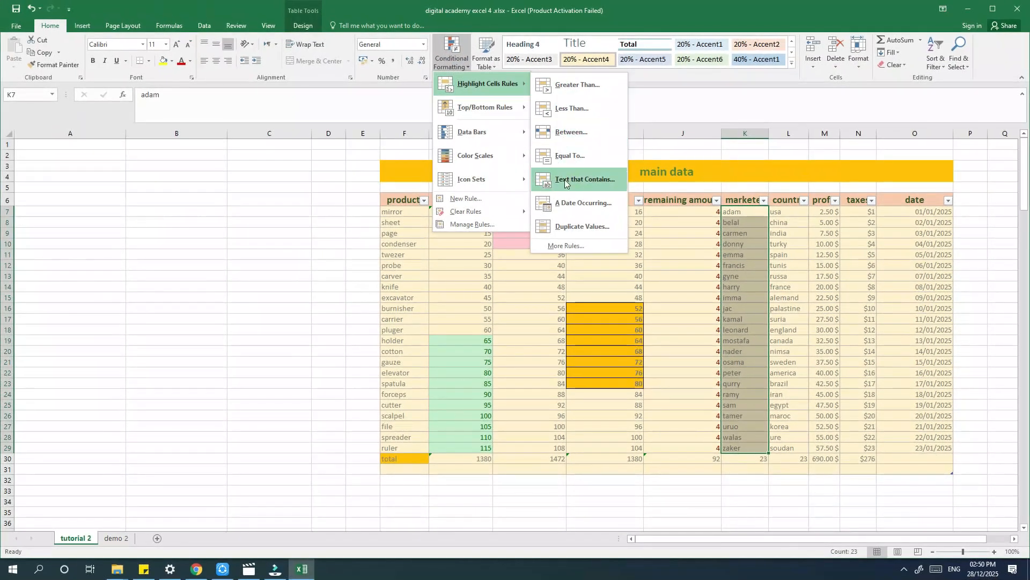
{"action": "left_click", "coordinate": [596, 185]}
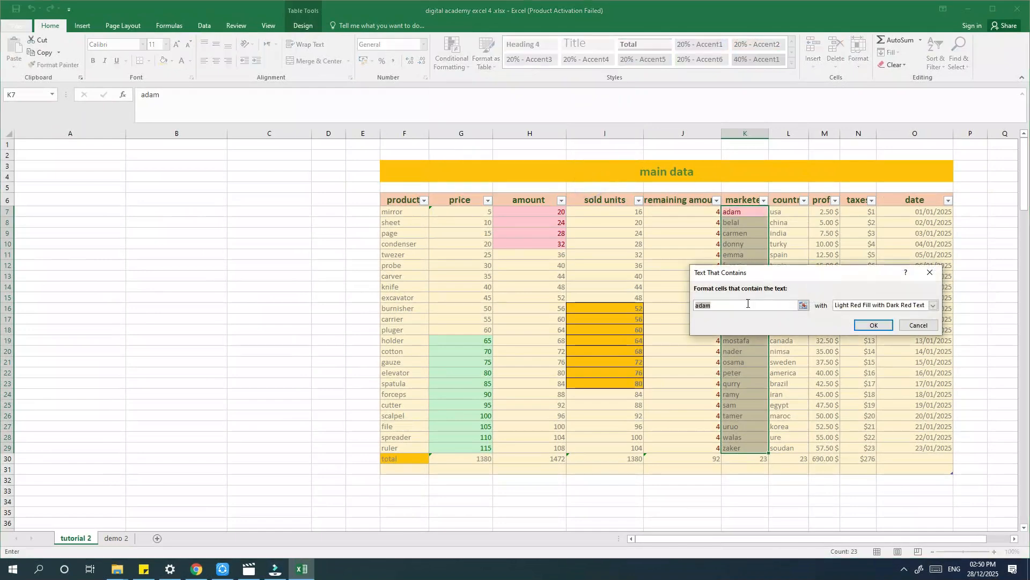
{"action": "left_click_drag", "start_coordinate": [753, 277], "coordinate": [523, 309]}
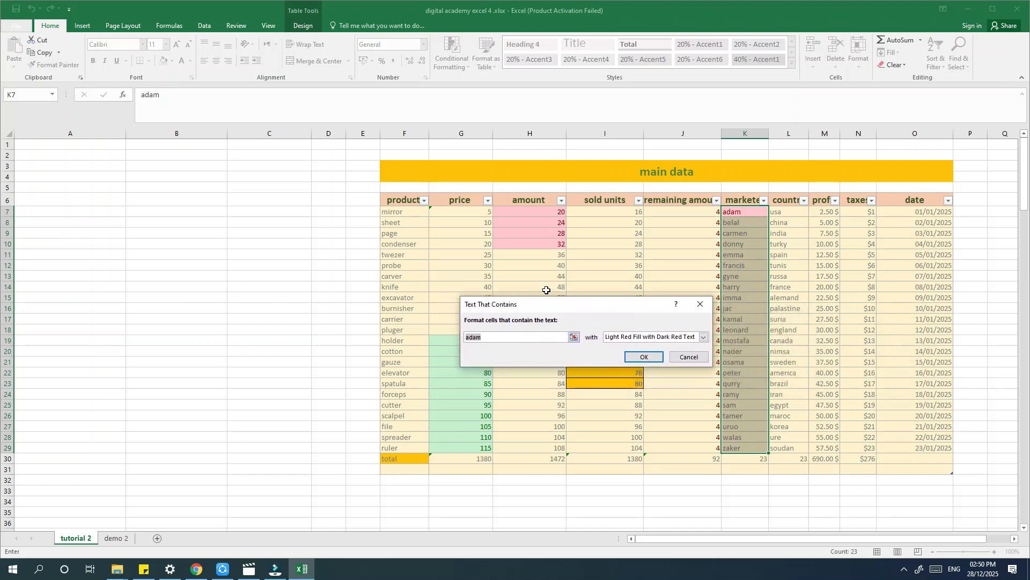
{"action": "type", "text": "r"}
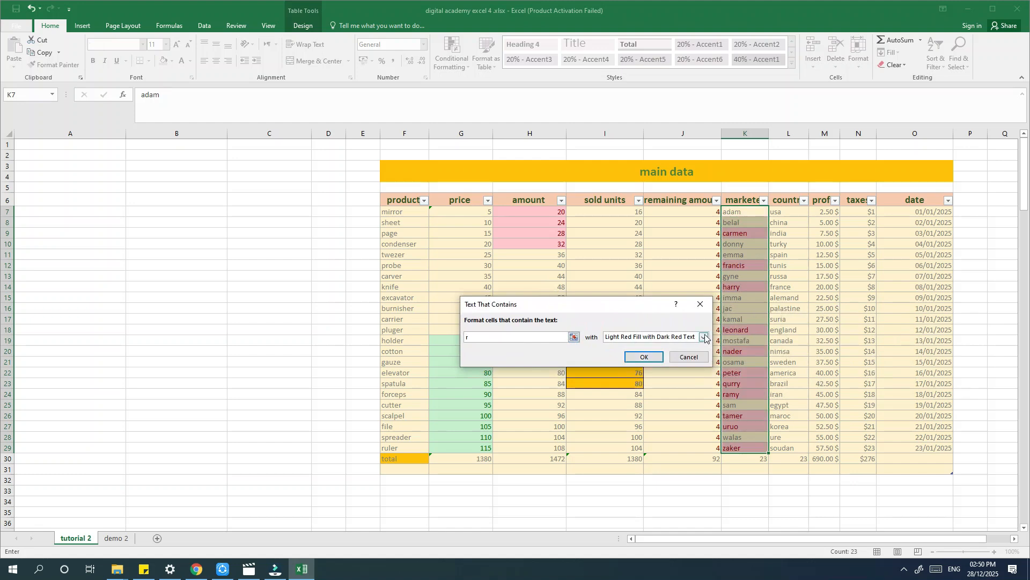
{"action": "key", "text": "BackSpace"}
{"action": "type", "text": "s"}
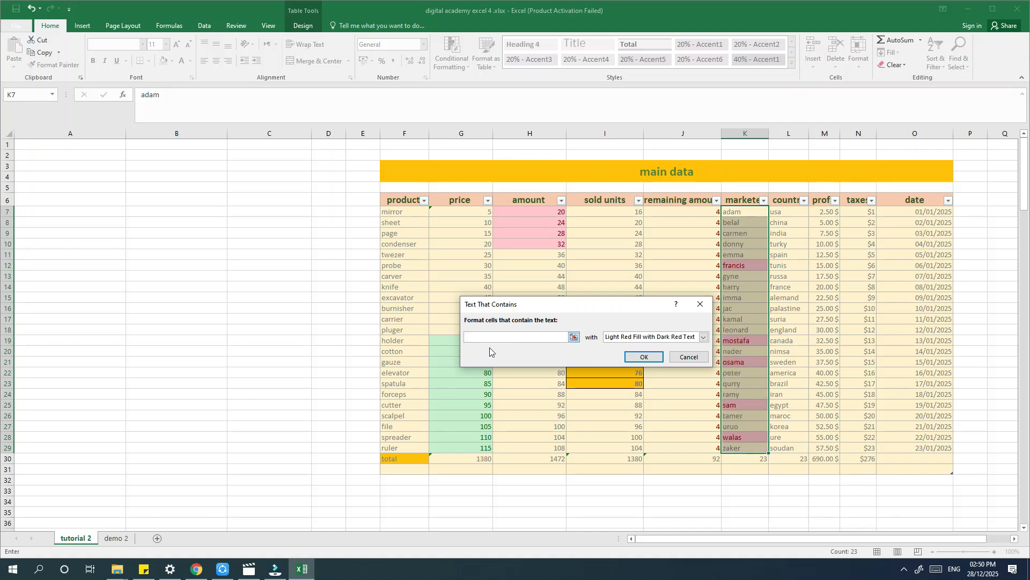
{"action": "type", "text": "am"}
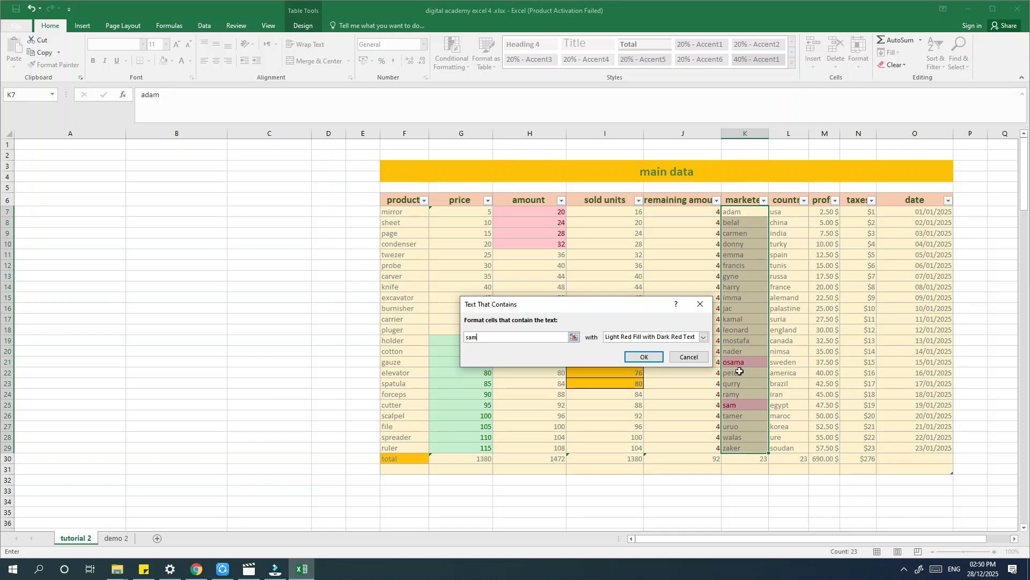
Step: Choose Light Red Fill for the Text That Contains rule and apply it to the marketer column
{"action": "left_click", "coordinate": [703, 338]}
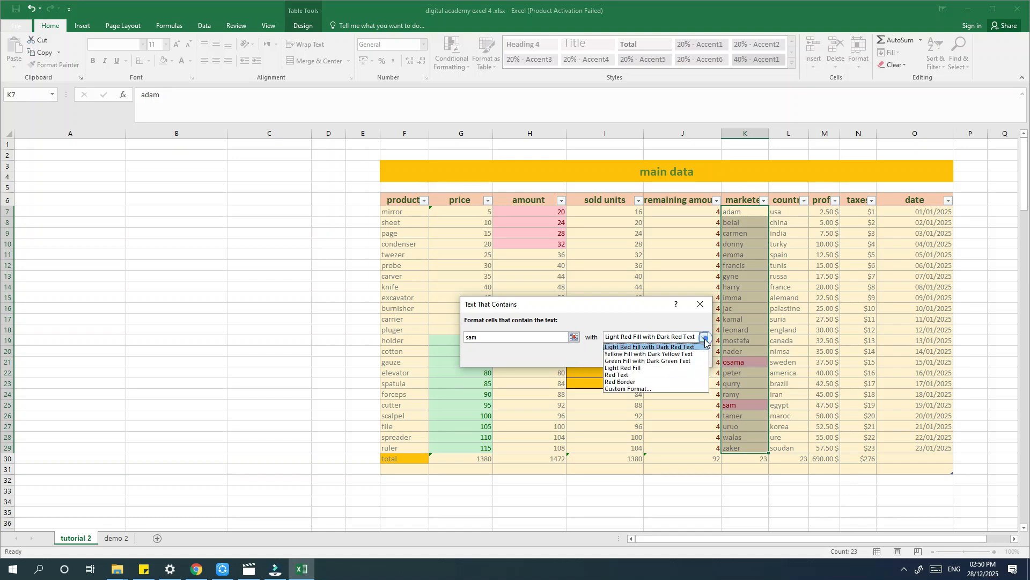
{"action": "left_click", "coordinate": [622, 368]}
{"action": "left_click", "coordinate": [639, 357]}
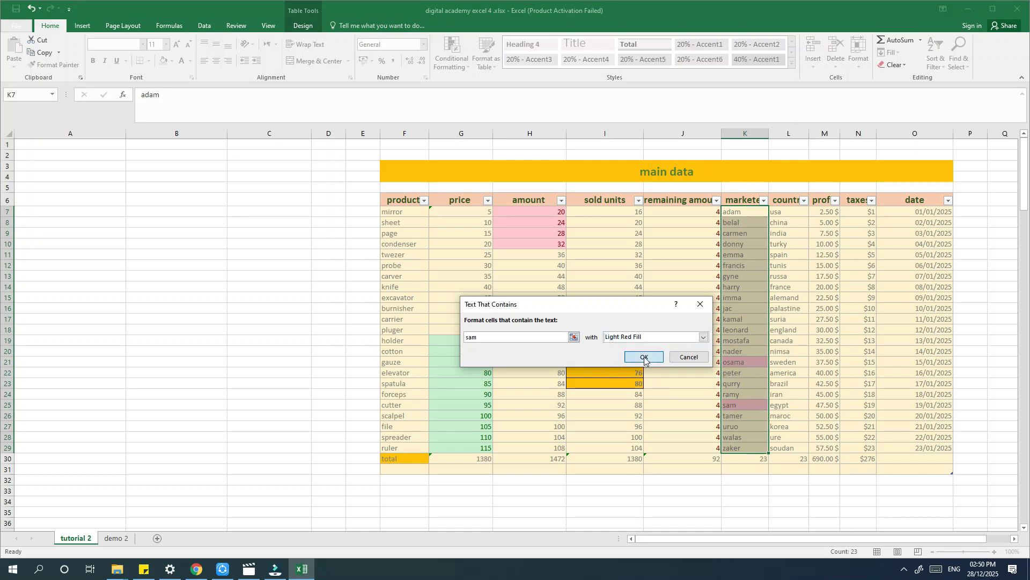
{"action": "left_click", "coordinate": [745, 457]}
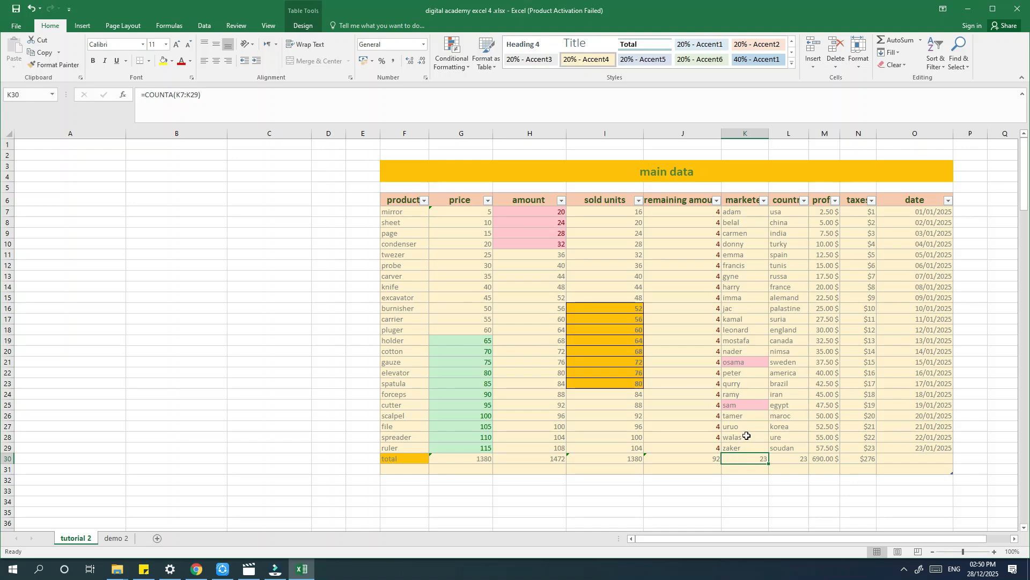
Step: Try a Duplicate Values rule on the countries in L7:L29 with Green Fill with Dark Green Text and Light Red Fill
{"action": "left_click_drag", "start_coordinate": [778, 212], "coordinate": [781, 447]}
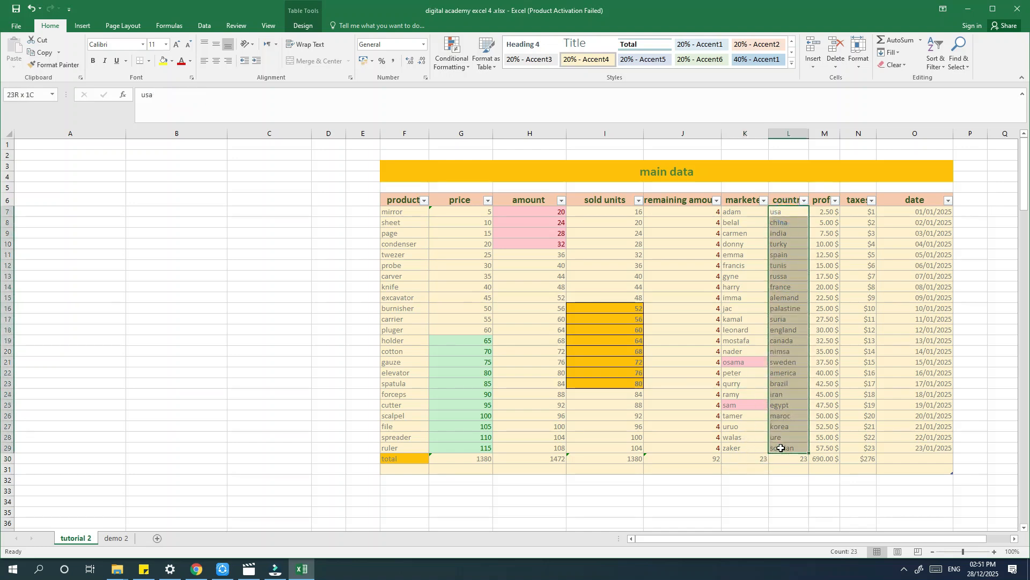
{"action": "left_click", "coordinate": [454, 54]}
{"action": "mouse_move", "coordinate": [464, 84]}
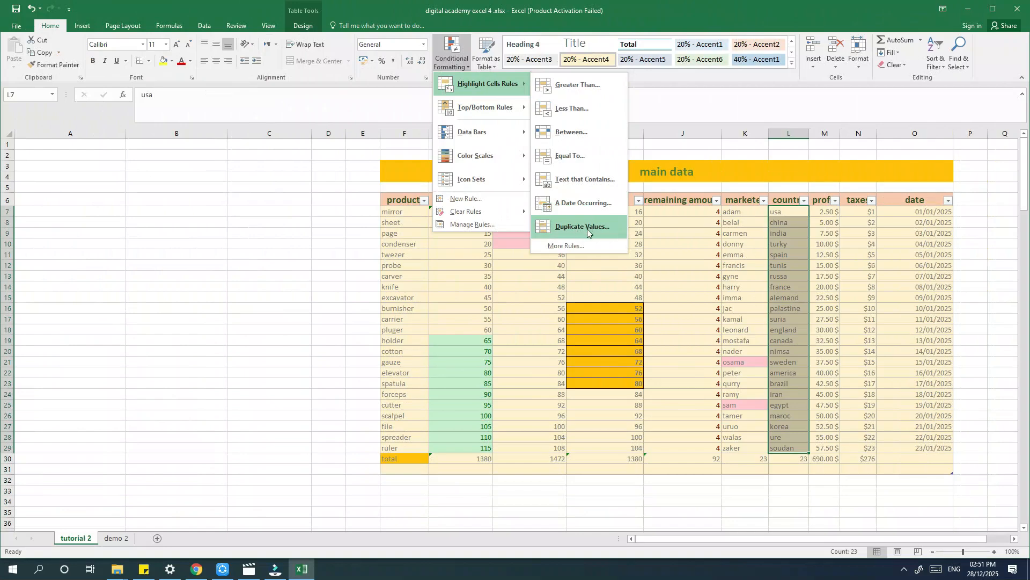
{"action": "left_click", "coordinate": [588, 228]}
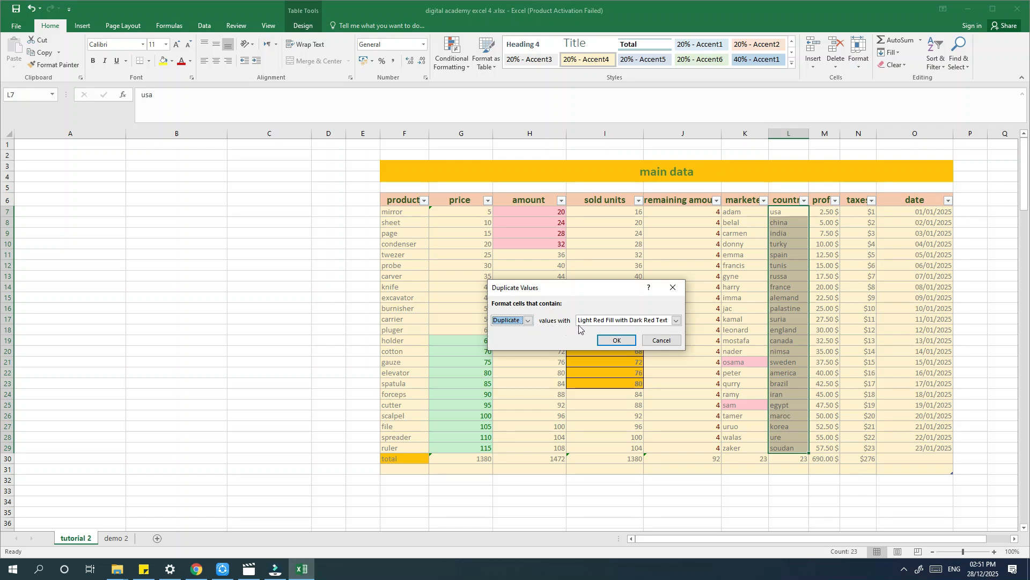
{"action": "left_click", "coordinate": [675, 321]}
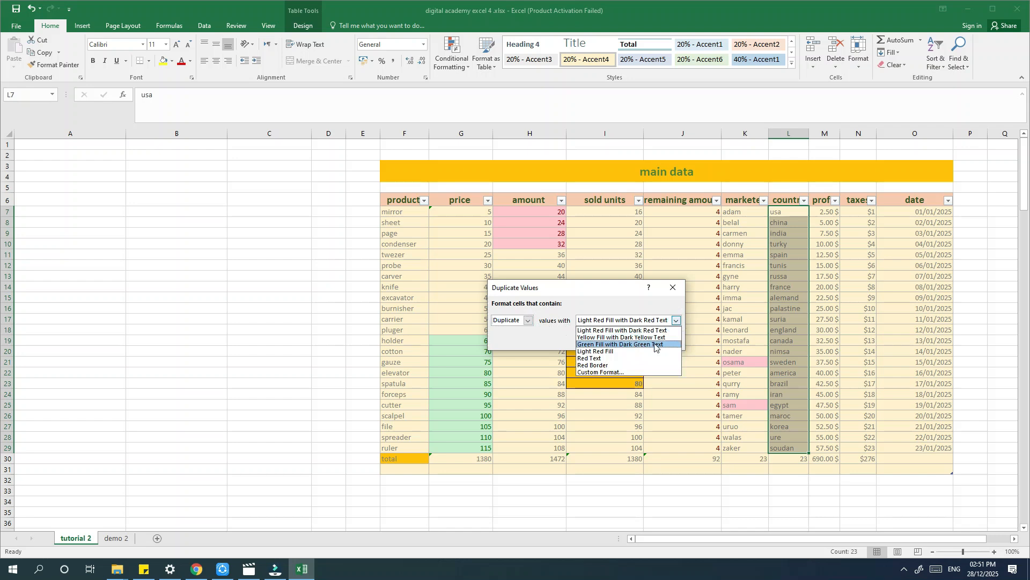
{"action": "left_click", "coordinate": [644, 343]}
{"action": "left_click", "coordinate": [676, 320]}
{"action": "left_click", "coordinate": [633, 352]}
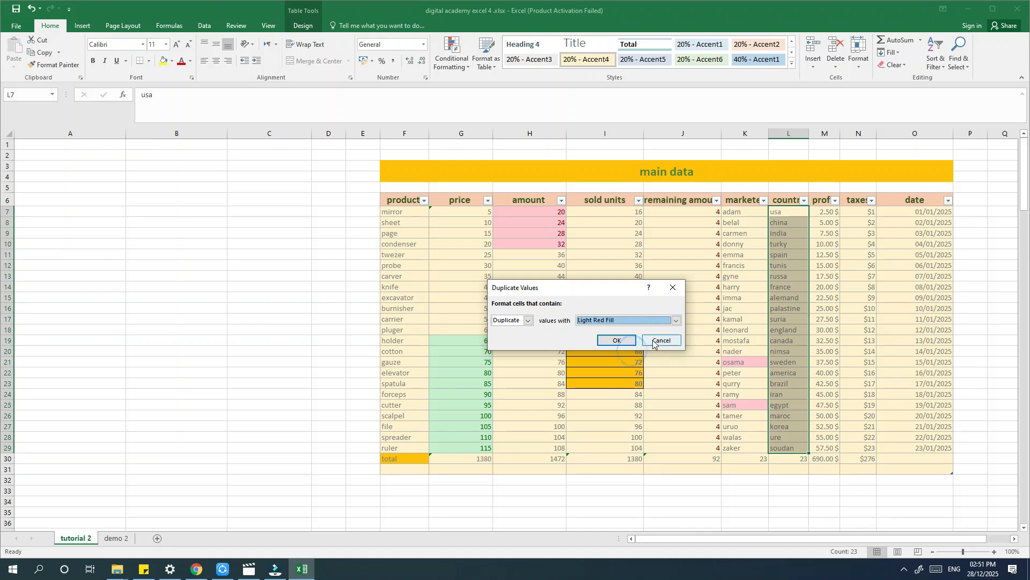
{"action": "left_click", "coordinate": [653, 340]}
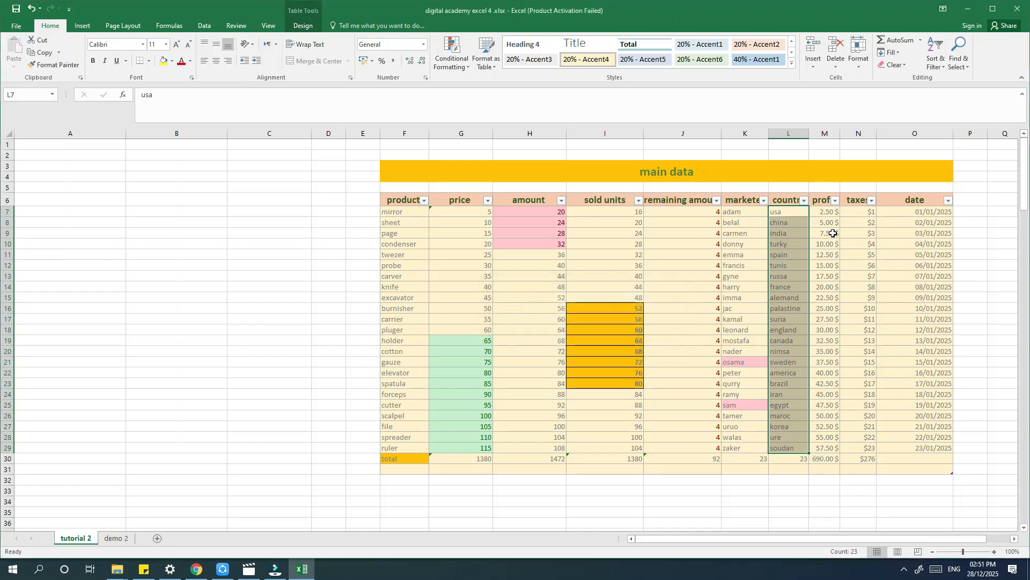
{"action": "left_click", "coordinate": [796, 234]}
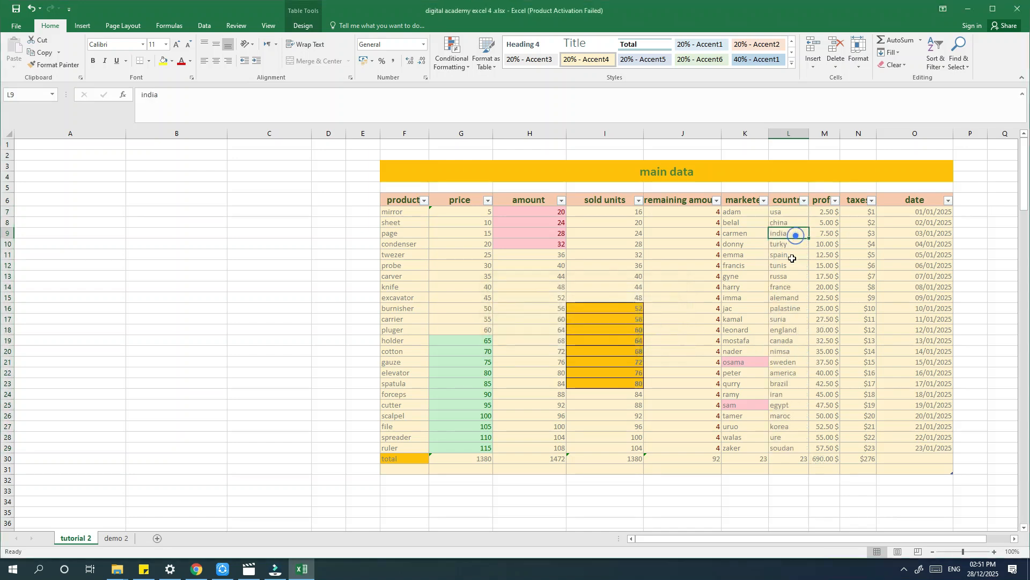
Step: Replace the countries in L13, L19 and L27 with the same marketer's first name to create duplicates
{"action": "left_click", "coordinate": [787, 274]}
{"action": "type", "text": "sa"}
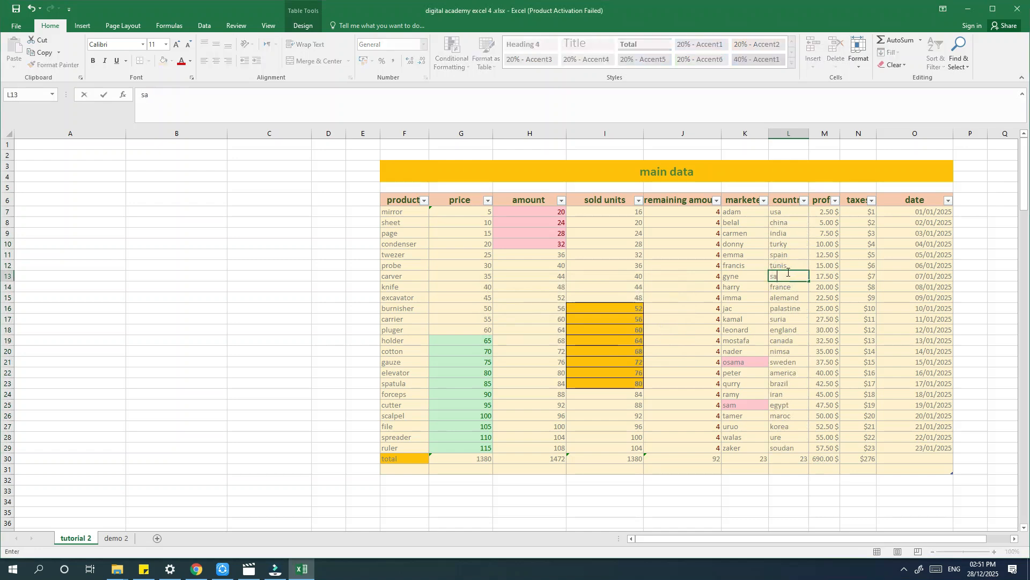
{"action": "type", "text": "m"}
{"action": "left_click", "coordinate": [788, 342]}
{"action": "type", "text": "sa"}
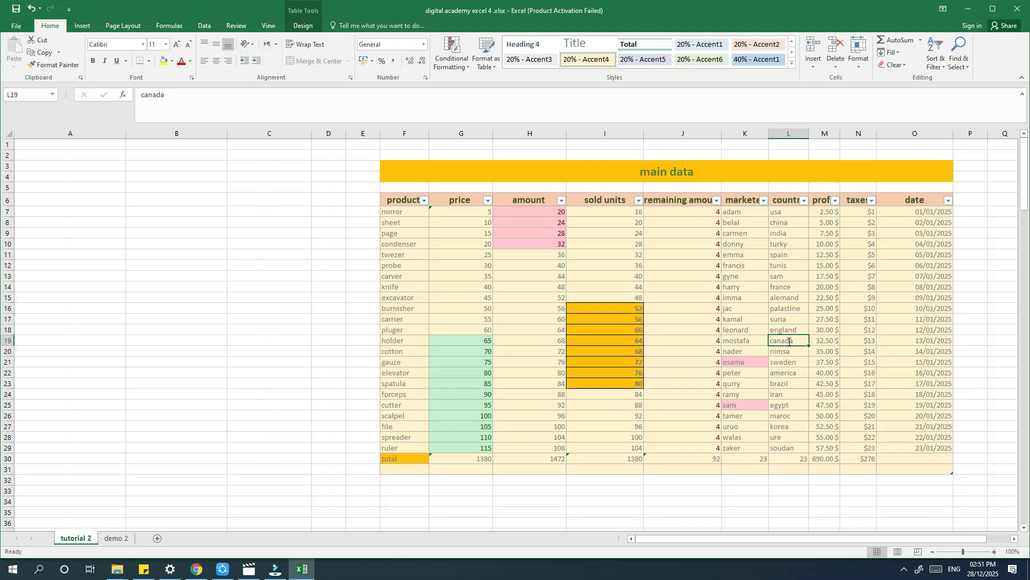
{"action": "type", "text": "m"}
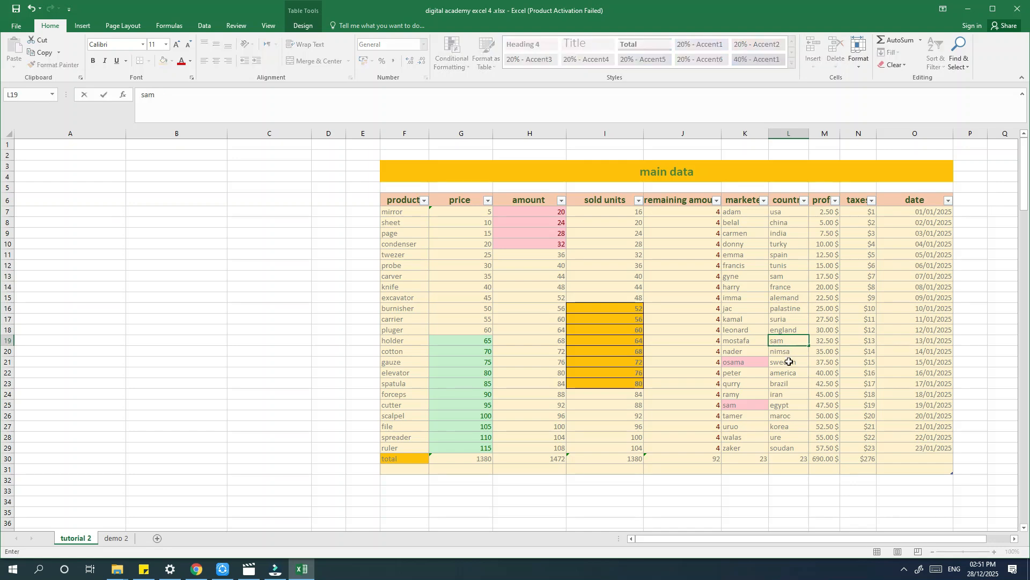
{"action": "key", "text": "Return"}
{"action": "left_click", "coordinate": [789, 427]}
{"action": "type", "text": "sam"}
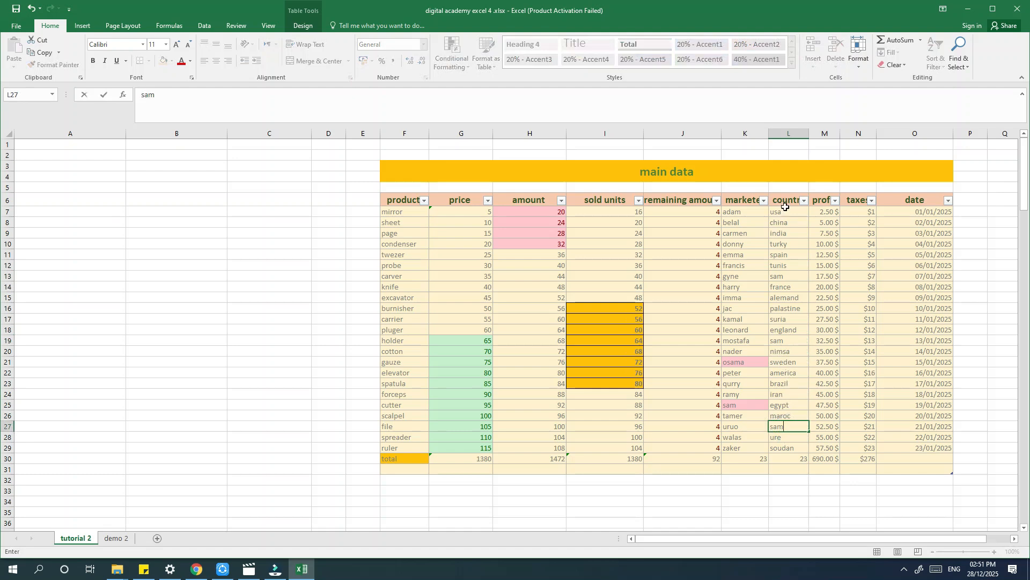
Step: Apply a Duplicate Values rule to the countries in L7:L29 using Green Fill with Dark Green Text
{"action": "left_click_drag", "start_coordinate": [785, 211], "coordinate": [788, 448]}
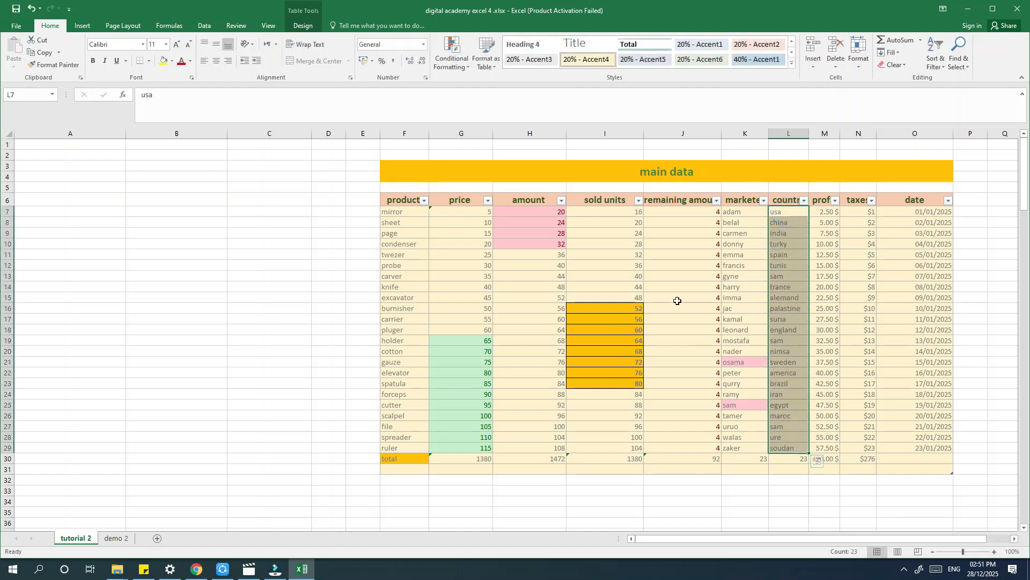
{"action": "left_click", "coordinate": [465, 63]}
{"action": "mouse_move", "coordinate": [529, 83]}
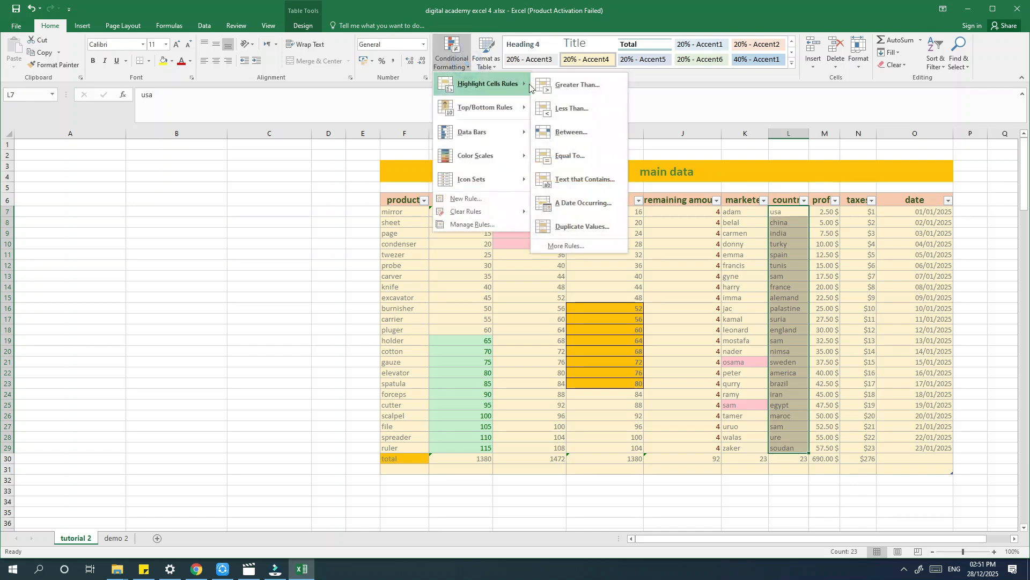
{"action": "left_click", "coordinate": [597, 228]}
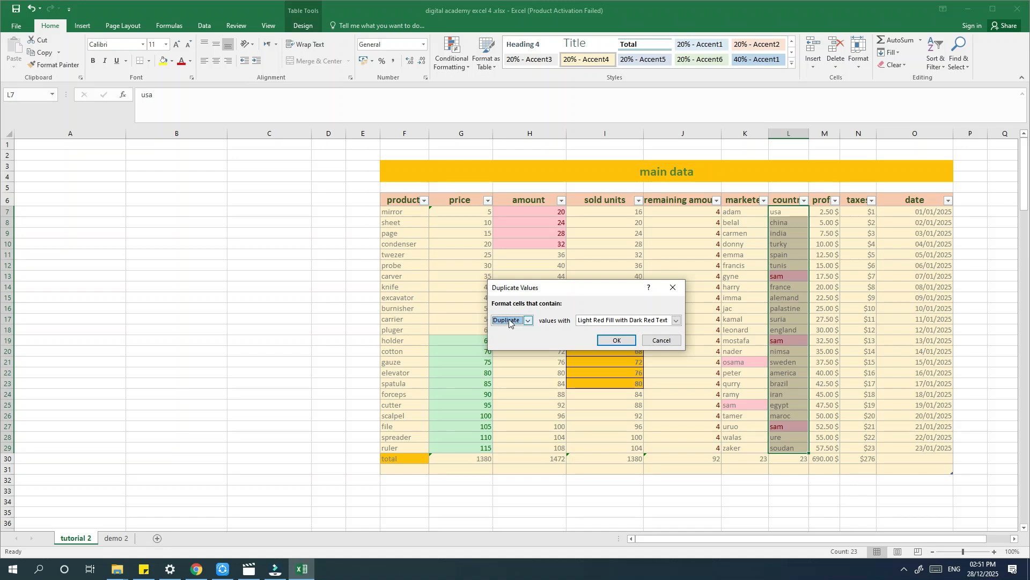
{"action": "left_click", "coordinate": [676, 321]}
{"action": "left_click", "coordinate": [660, 342]}
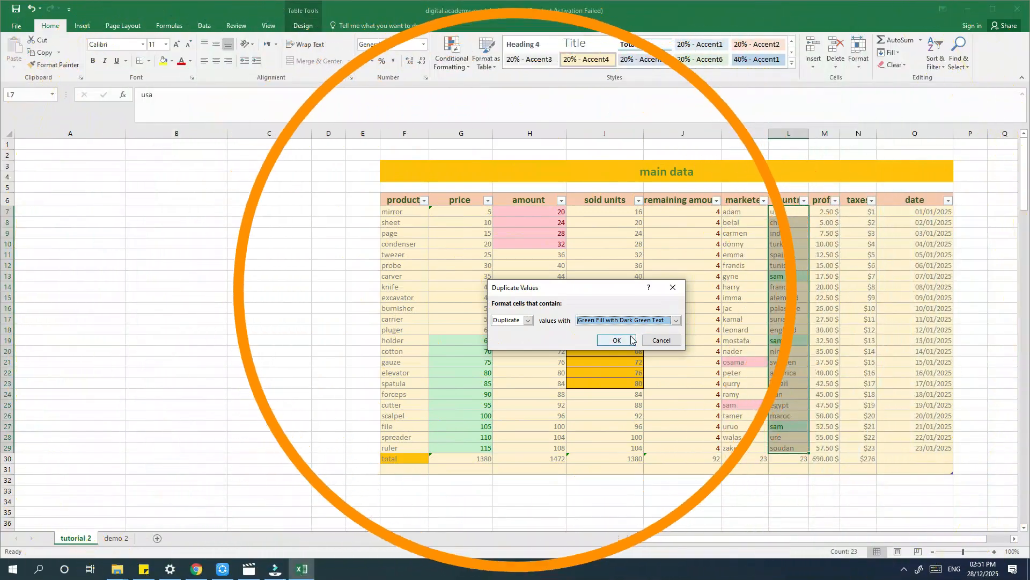
{"action": "left_click", "coordinate": [629, 343]}
{"action": "left_click", "coordinate": [775, 383]}
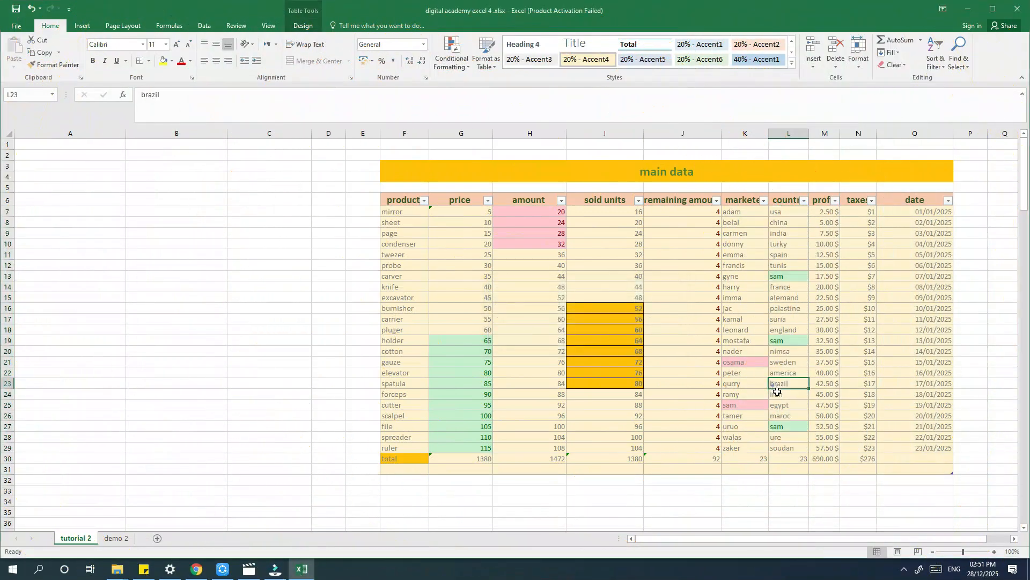
Step: Undo the Duplicate Values rule on the country column
{"action": "key", "text": "ctrl+z"}
{"action": "key", "text": "ctrl+q"}
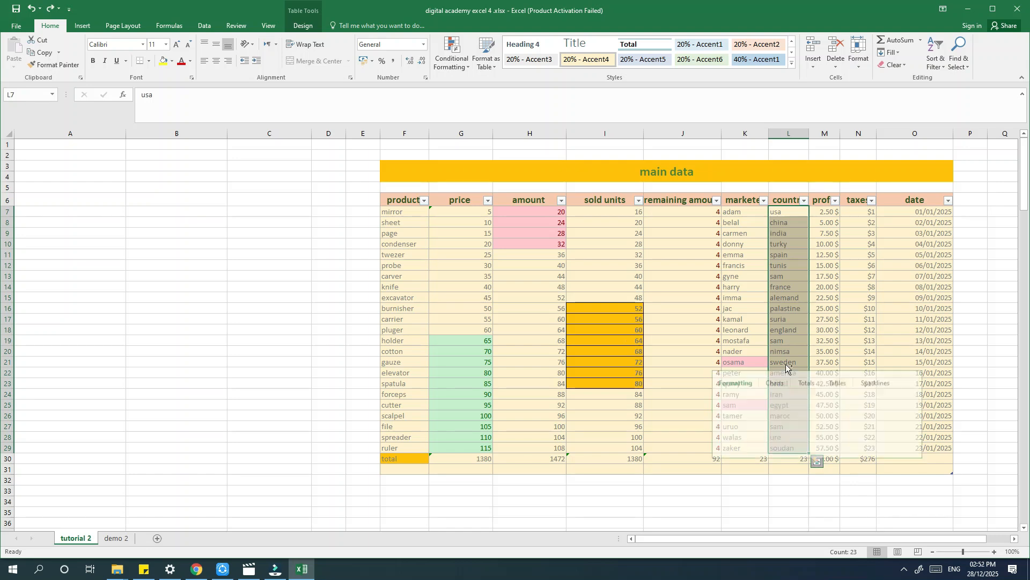
{"action": "left_click", "coordinate": [788, 359]}
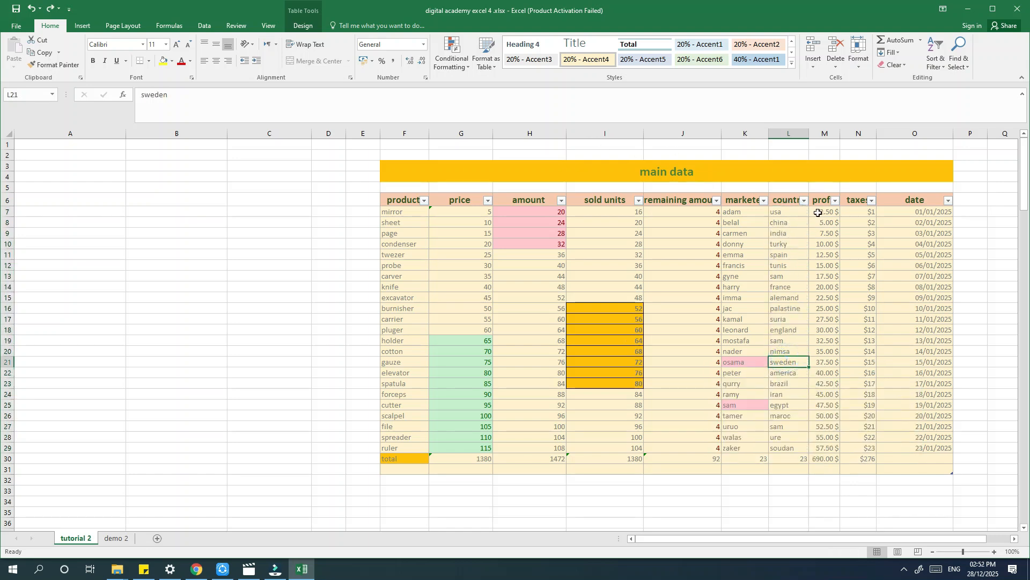
{"action": "left_click_drag", "start_coordinate": [818, 213], "coordinate": [824, 449]}
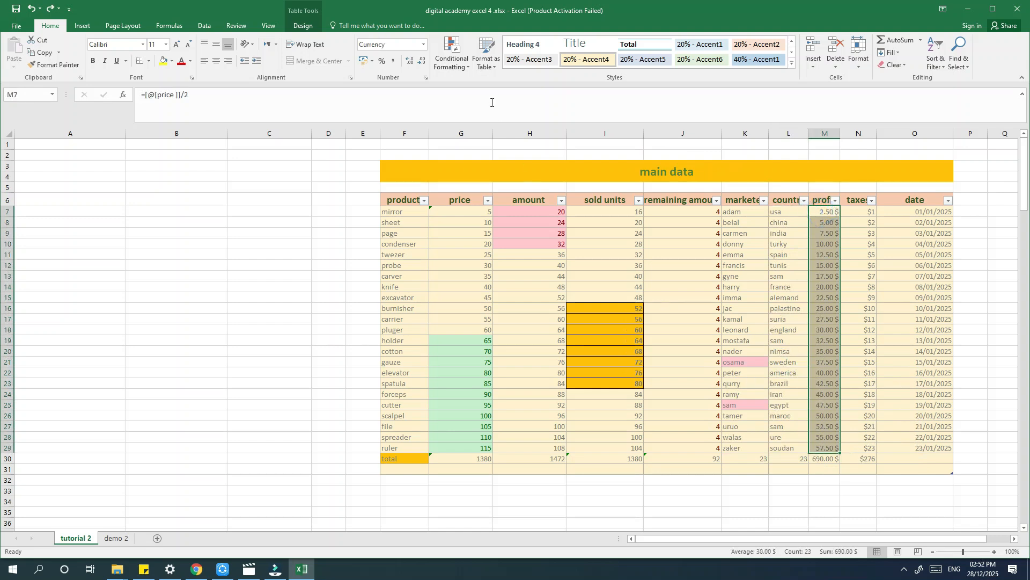
{"action": "left_click", "coordinate": [452, 54]}
{"action": "mouse_move", "coordinate": [486, 86]}
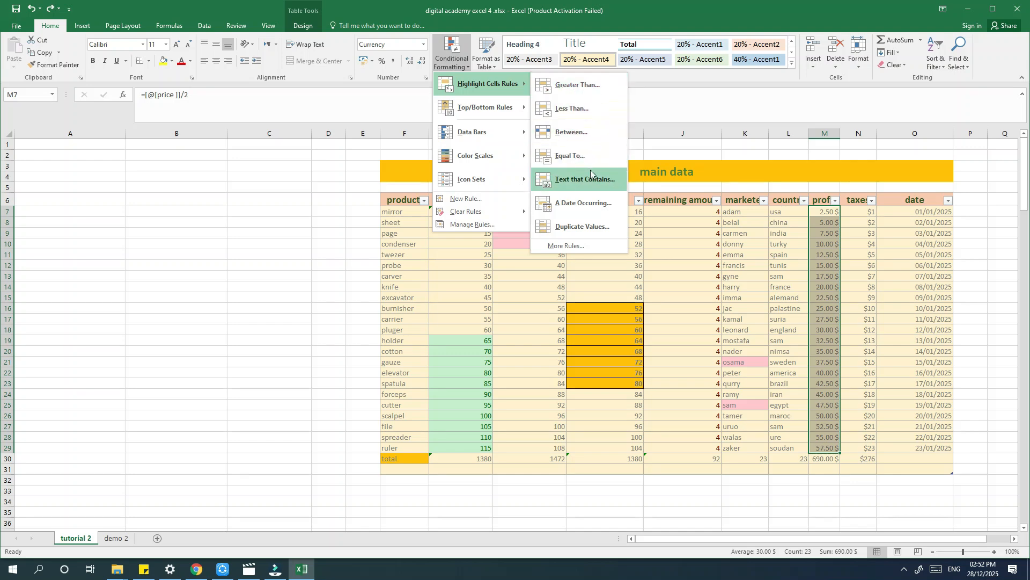
{"action": "left_click", "coordinate": [931, 217]}
Step: Start an A Date Occurring rule on the dates in O7:O29 with Next month as the period
{"action": "left_click", "coordinate": [929, 214]}
{"action": "left_click_drag", "start_coordinate": [933, 404], "coordinate": [939, 449]}
{"action": "left_click", "coordinate": [458, 52]}
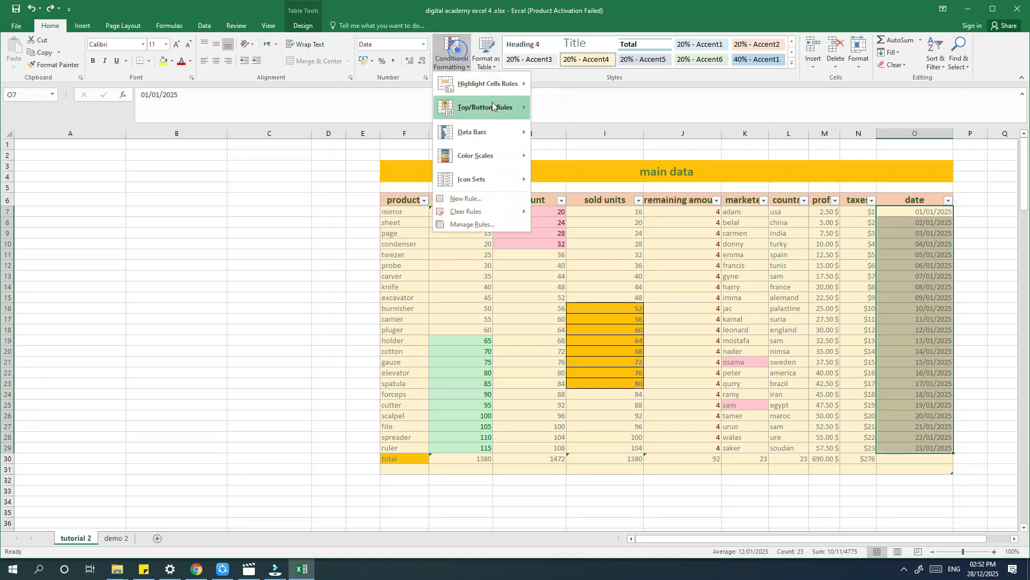
{"action": "mouse_move", "coordinate": [504, 86]}
{"action": "left_click", "coordinate": [579, 204]}
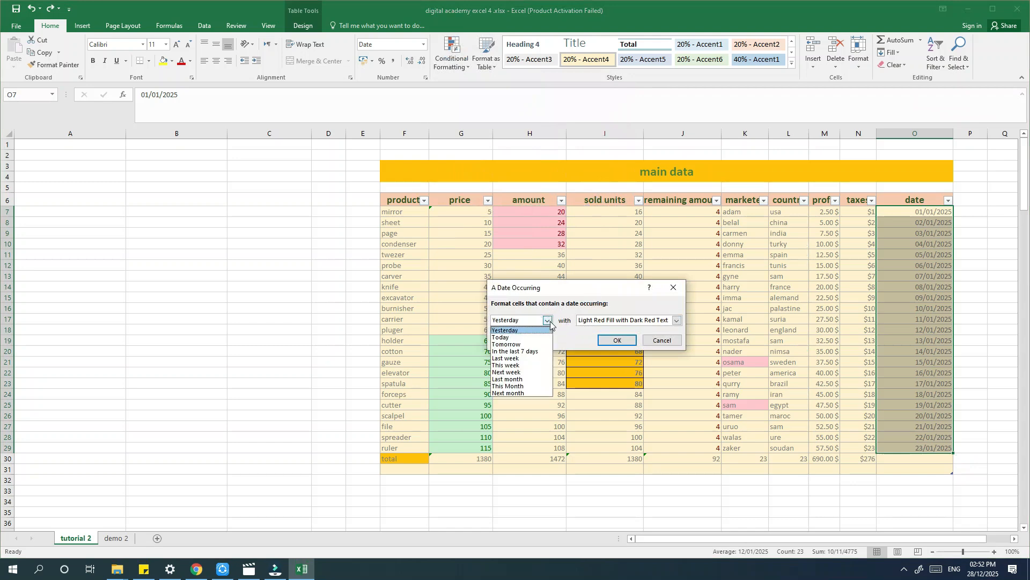
{"action": "left_click", "coordinate": [547, 320]}
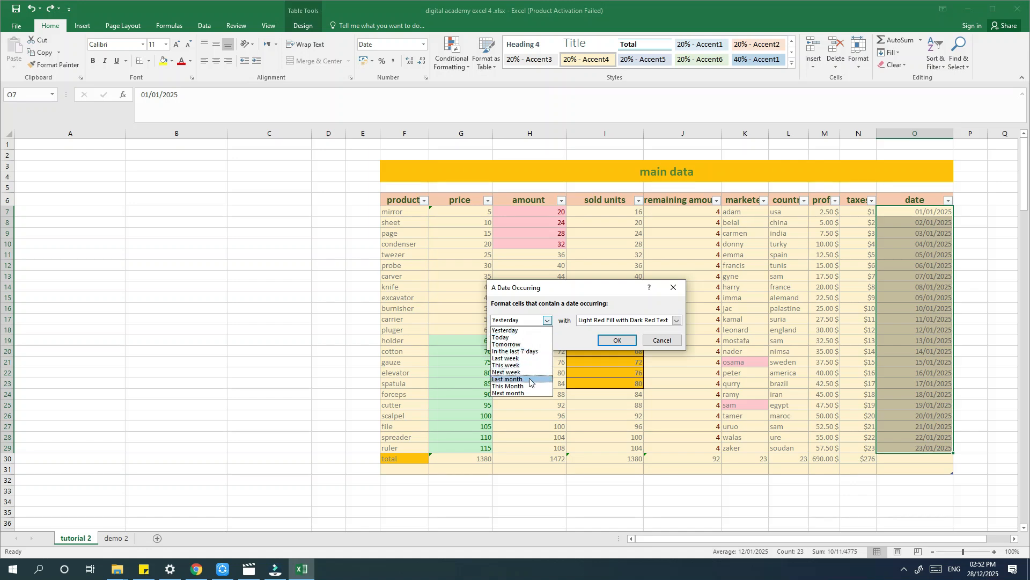
{"action": "left_click", "coordinate": [521, 393]}
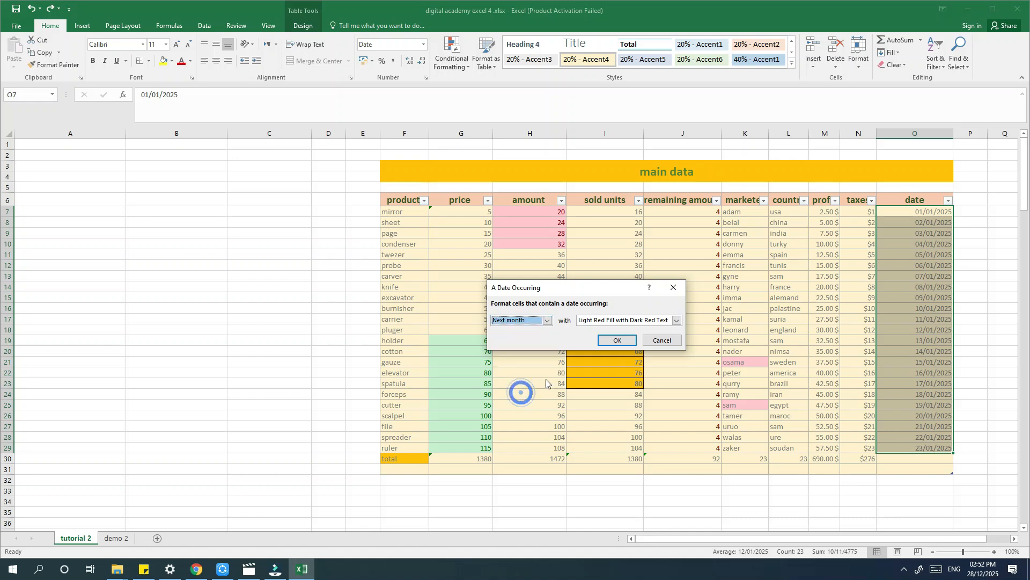
Step: Try Yellow Fill with Dark Yellow Text, Last month, and Light Red Fill with Dark Red Text in the date rule, and cancel it
{"action": "left_click", "coordinate": [677, 322]}
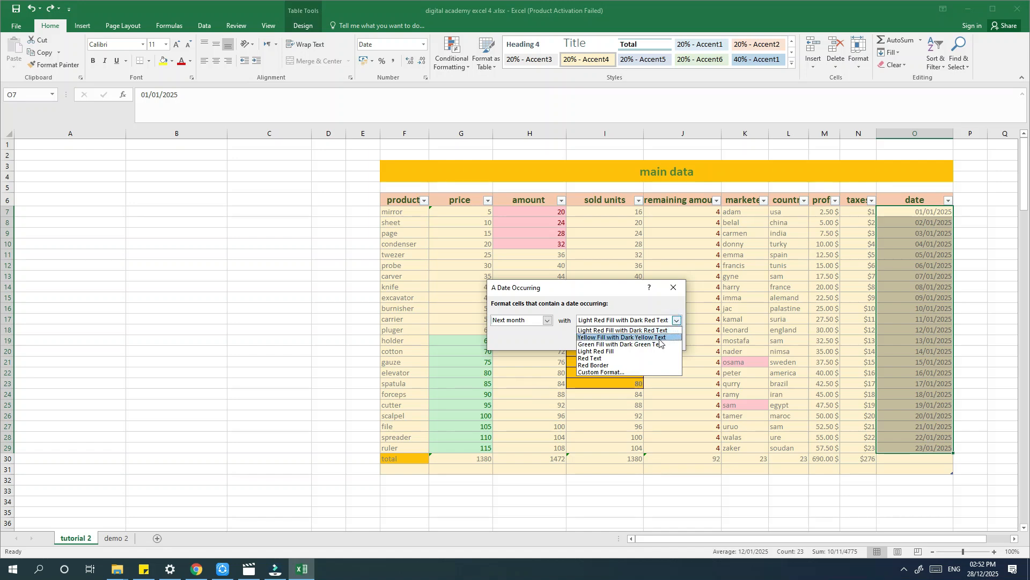
{"action": "left_click", "coordinate": [623, 337]}
{"action": "left_click", "coordinate": [548, 320]}
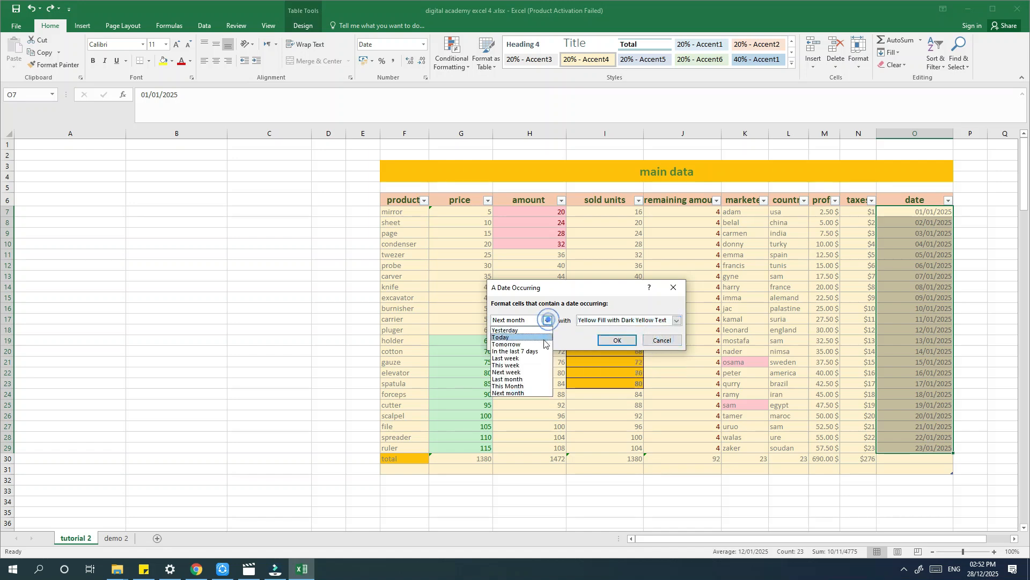
{"action": "left_click", "coordinate": [528, 377]}
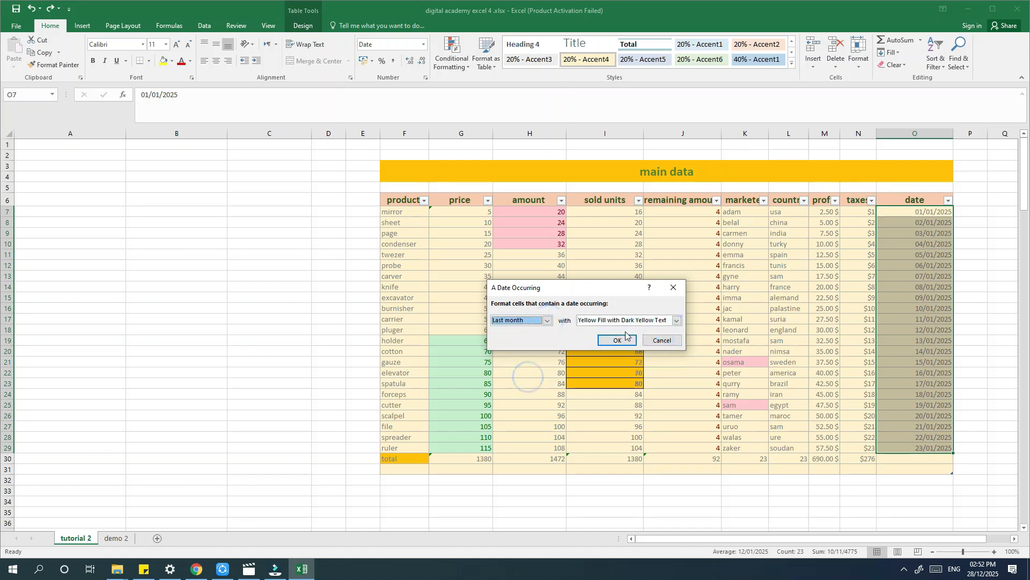
{"action": "left_click", "coordinate": [676, 321]}
{"action": "left_click", "coordinate": [638, 332]}
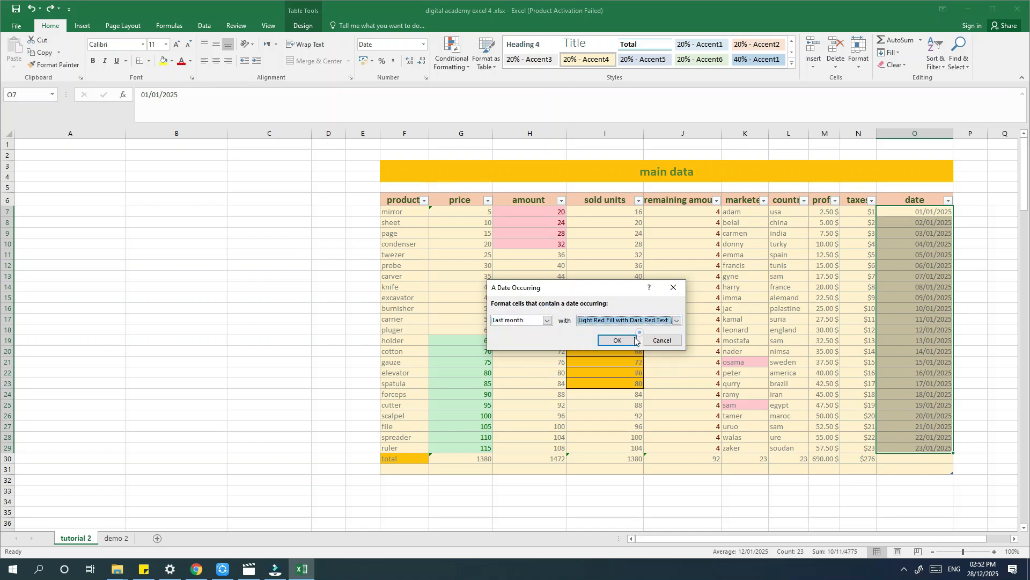
{"action": "left_click", "coordinate": [672, 287]}
Step: Refill the date column O7:O29 as a monthly series starting from 01/01/2025 in O7
{"action": "left_click", "coordinate": [915, 221]}
{"action": "left_click", "coordinate": [948, 211]}
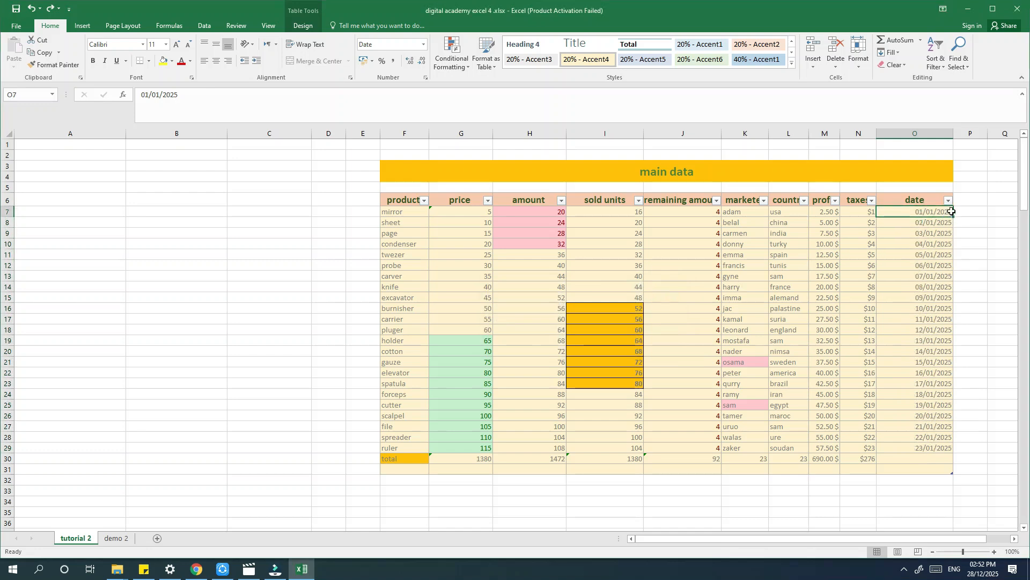
{"action": "left_click_drag", "start_coordinate": [954, 217], "coordinate": [920, 452]}
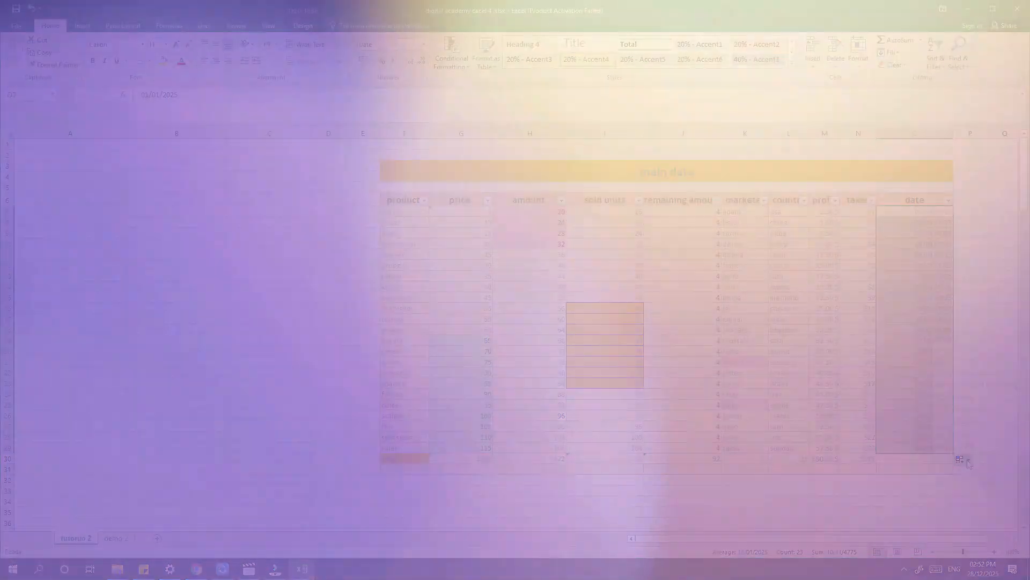
{"action": "left_click", "coordinate": [968, 461]}
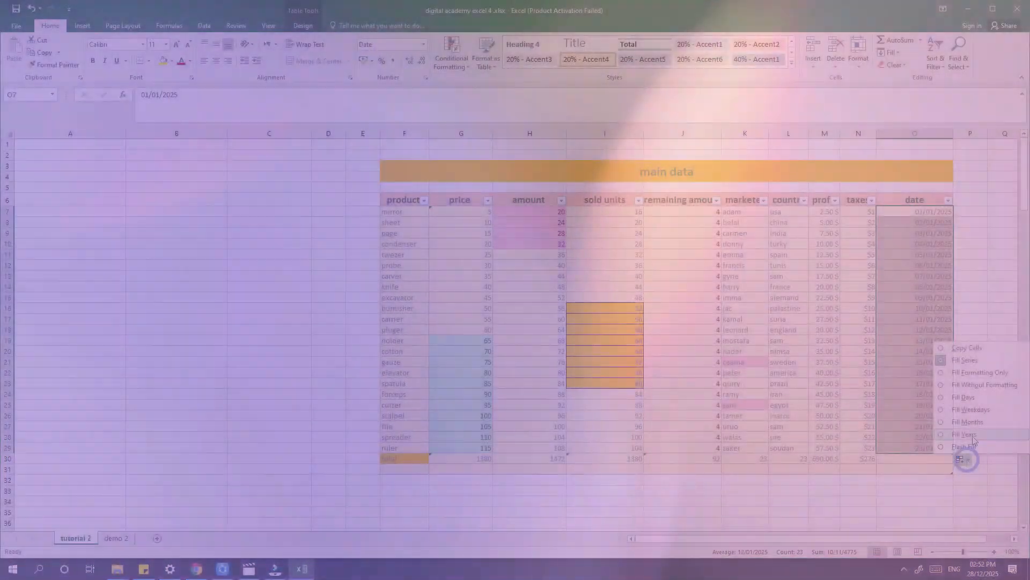
{"action": "left_click", "coordinate": [977, 423]}
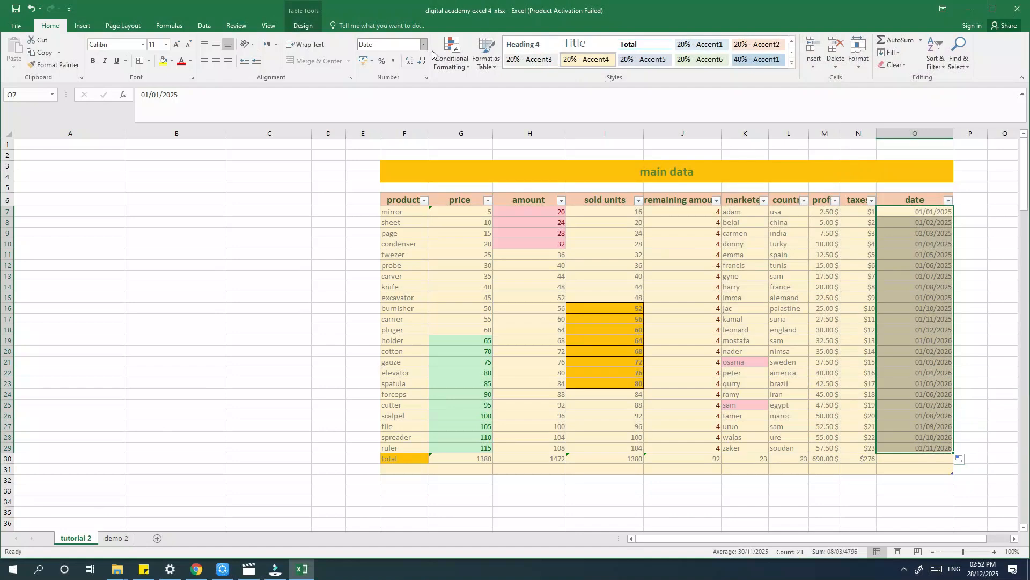
Step: Create an A Date Occurring rule on the monthly dates in O7:O29 and set its period to Next month
{"action": "left_click", "coordinate": [452, 57]}
{"action": "mouse_move", "coordinate": [473, 88]}
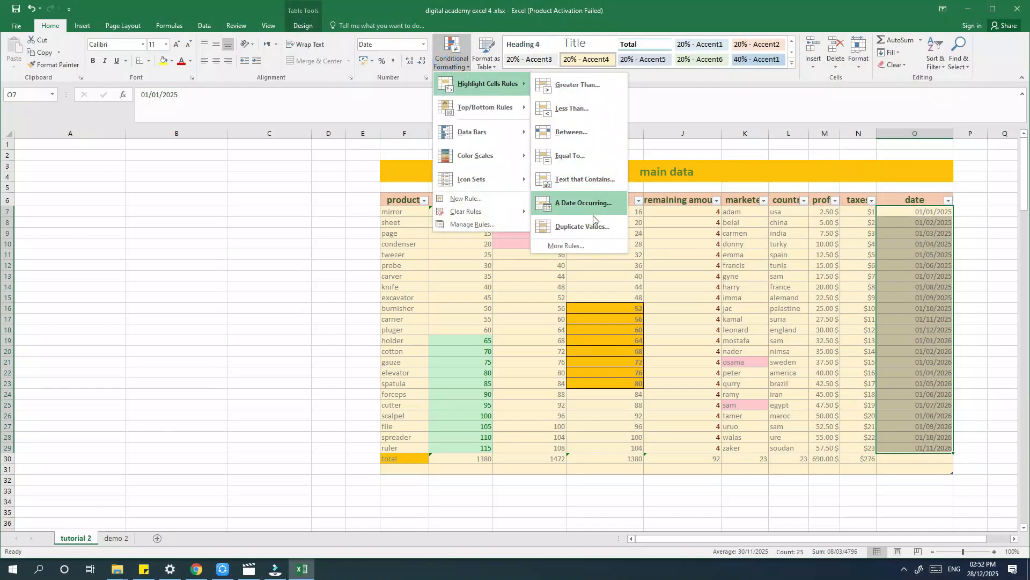
{"action": "left_click", "coordinate": [577, 211]}
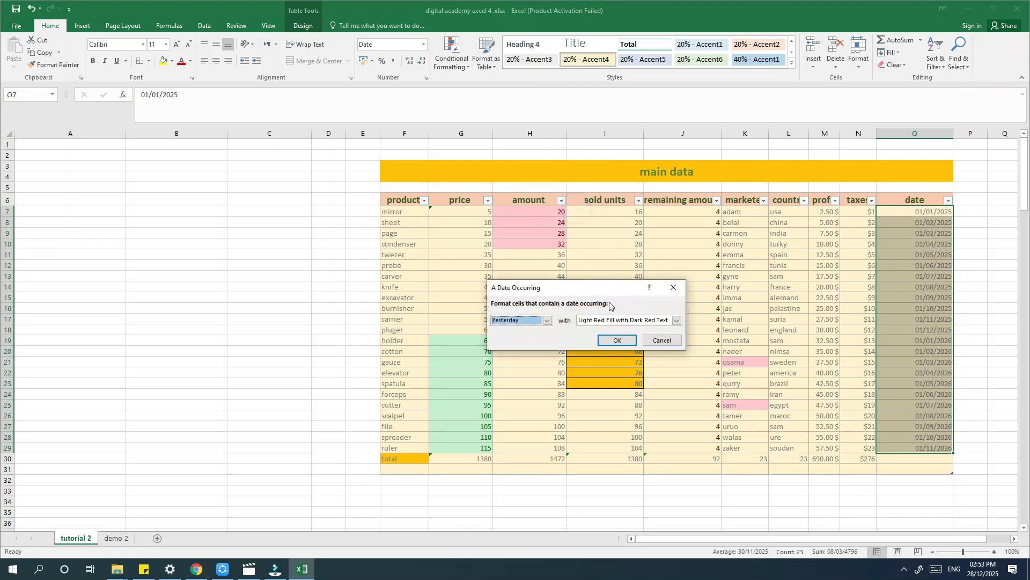
{"action": "left_click", "coordinate": [547, 320]}
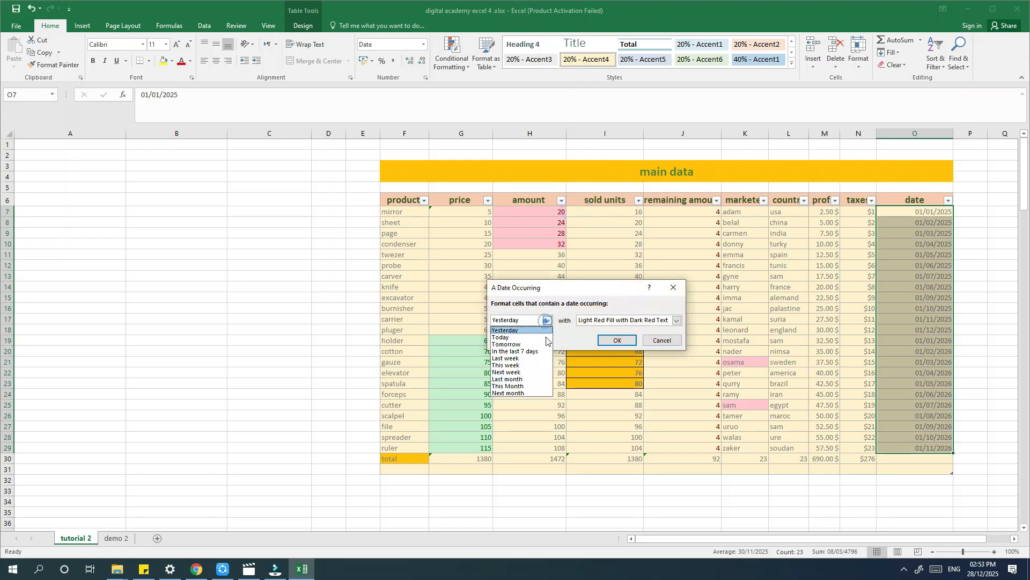
{"action": "left_click", "coordinate": [532, 392]}
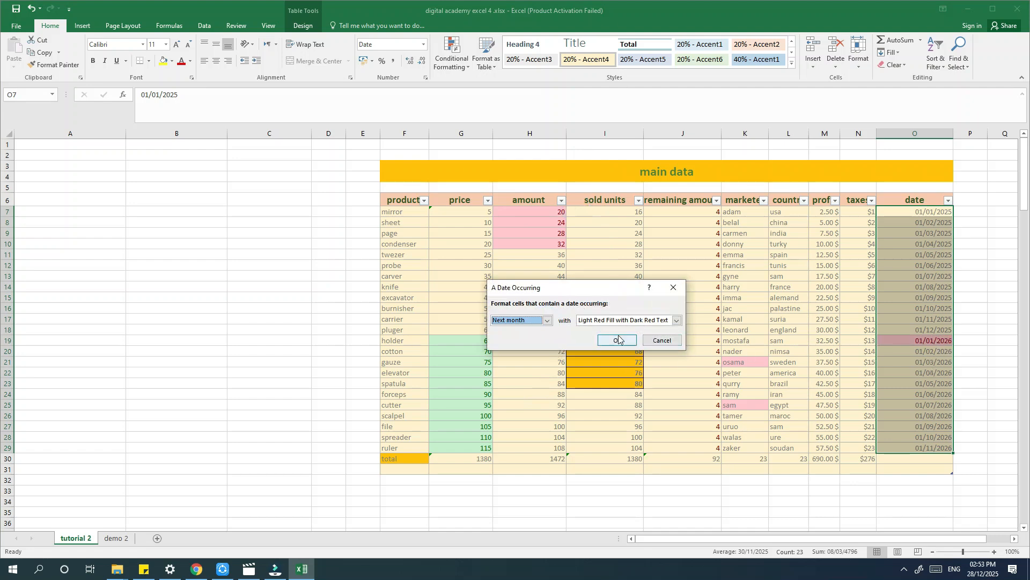
Step: Preview the date rule with the periods Last month, Last week and Tomorrow
{"action": "left_click", "coordinate": [547, 321]}
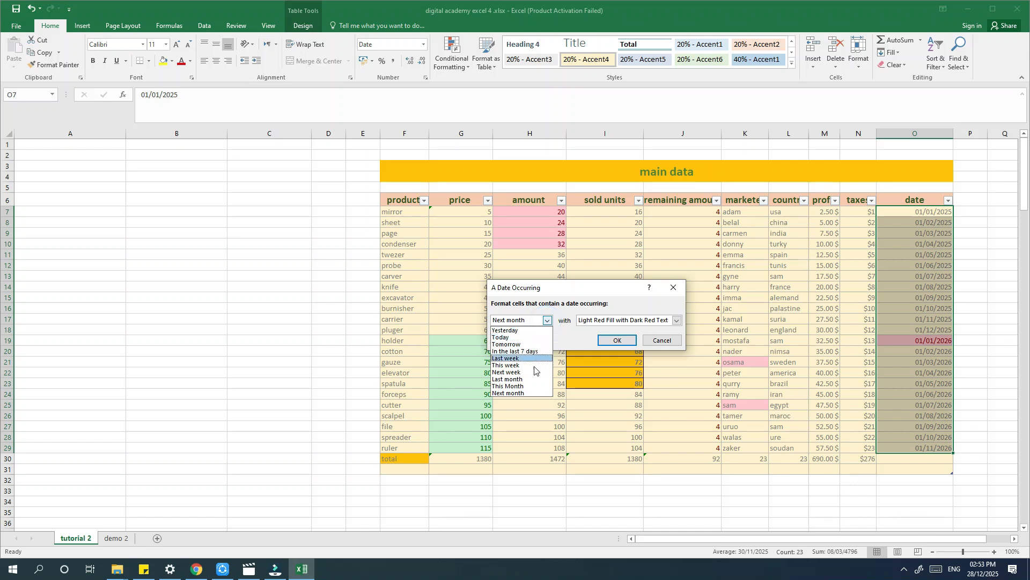
{"action": "left_click", "coordinate": [509, 379]}
{"action": "left_click", "coordinate": [547, 320]}
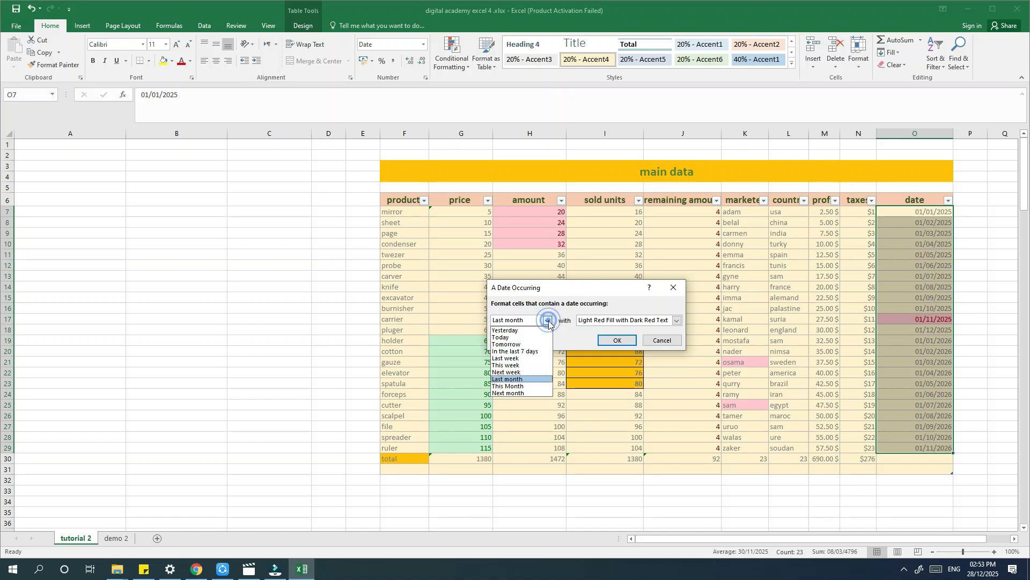
{"action": "left_click", "coordinate": [533, 361]}
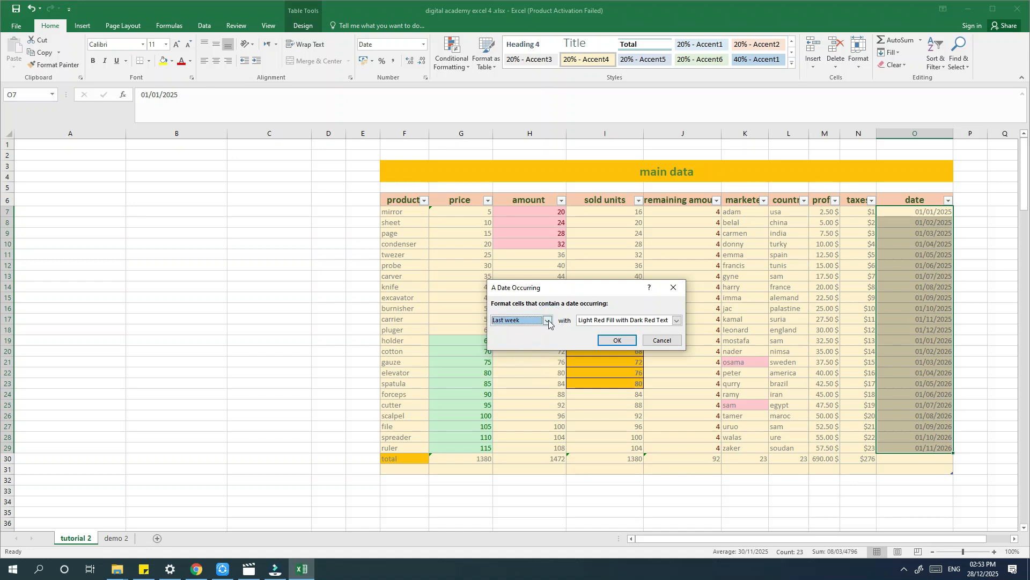
{"action": "left_click", "coordinate": [548, 323]}
{"action": "left_click", "coordinate": [536, 348]}
Step: Set the date rule's period to This Month with Red Text and apply it to O7:O29
{"action": "left_click", "coordinate": [548, 321]}
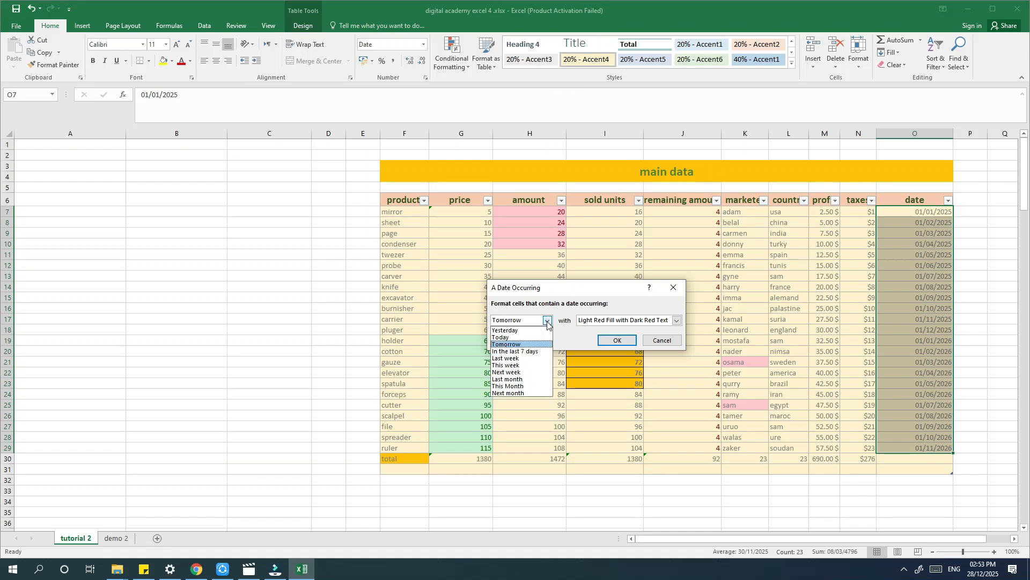
{"action": "left_click", "coordinate": [525, 387]}
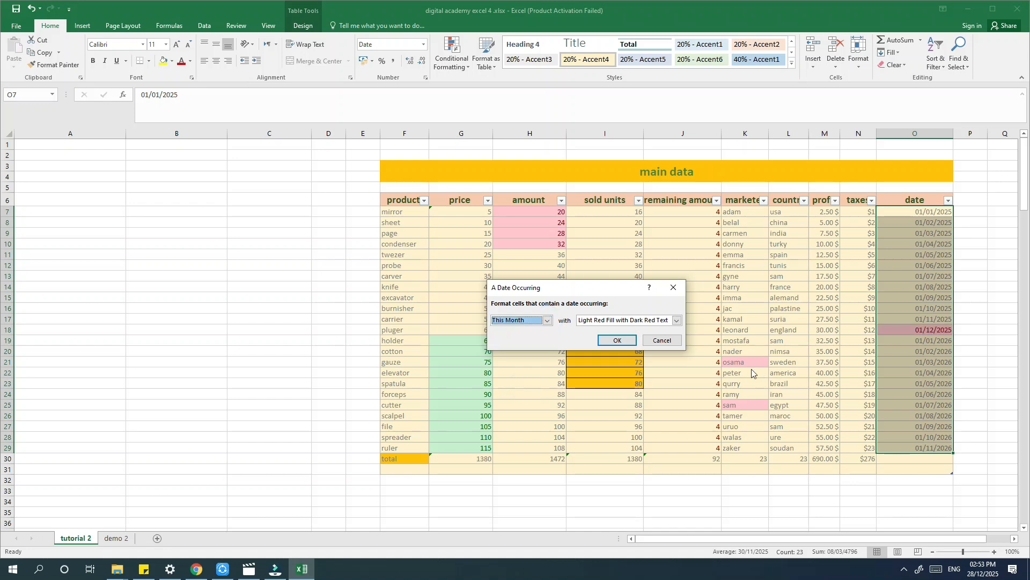
{"action": "left_click", "coordinate": [676, 321]}
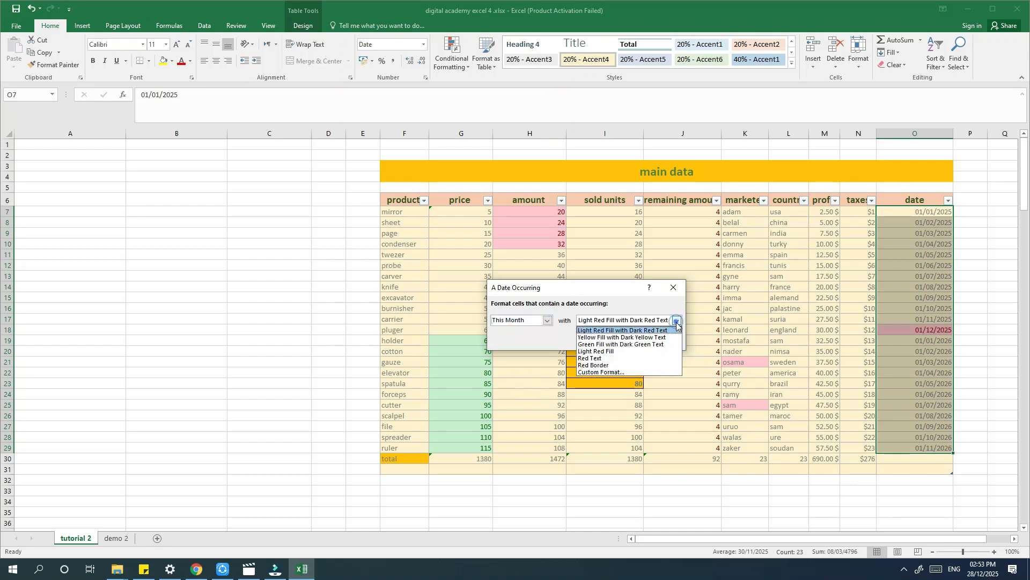
{"action": "left_click", "coordinate": [617, 356]}
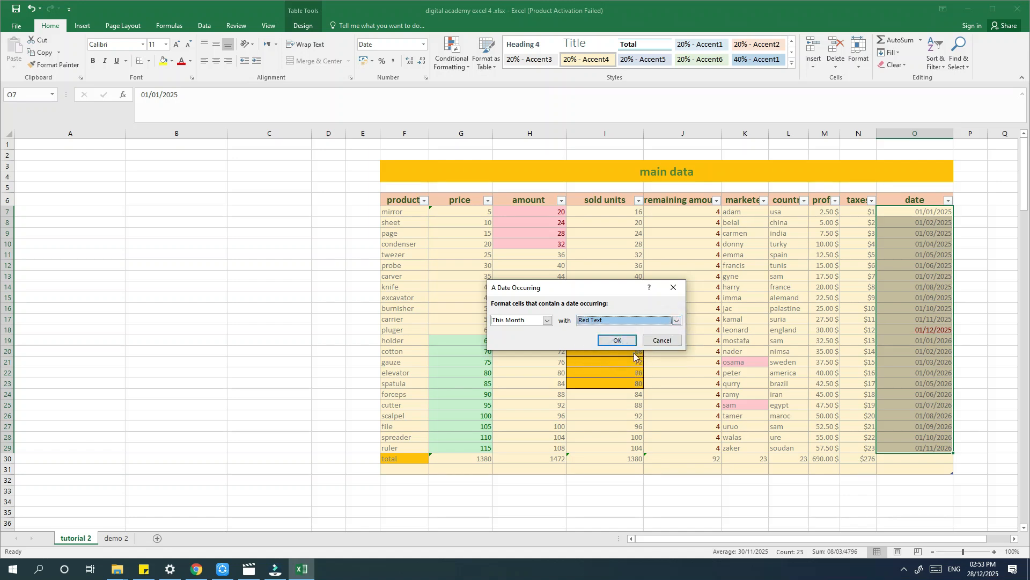
{"action": "left_click", "coordinate": [618, 340]}
{"action": "left_click", "coordinate": [852, 336]}
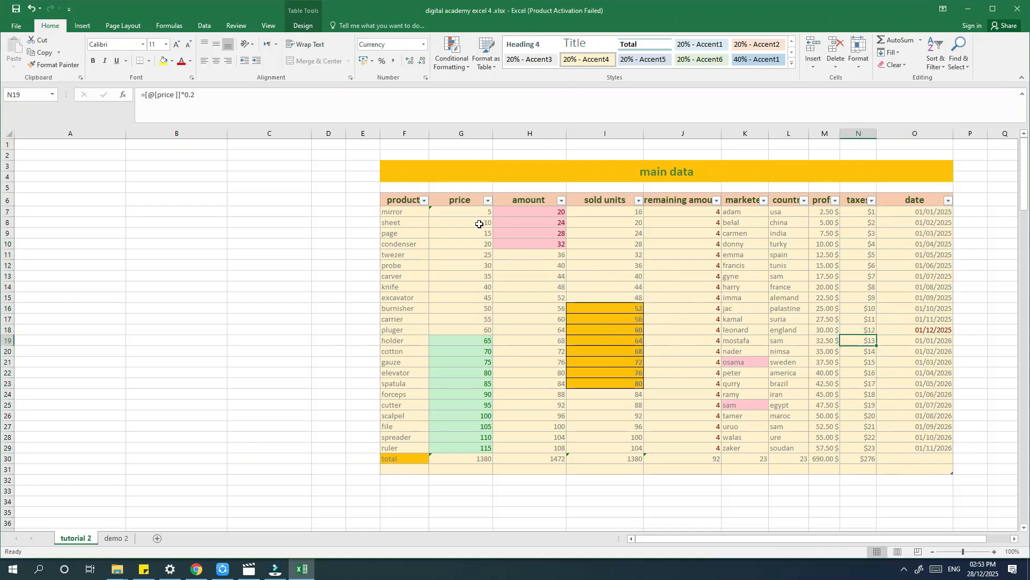
Step: Clear all formats from the price values in G7:G29
{"action": "left_click_drag", "start_coordinate": [480, 212], "coordinate": [462, 448]}
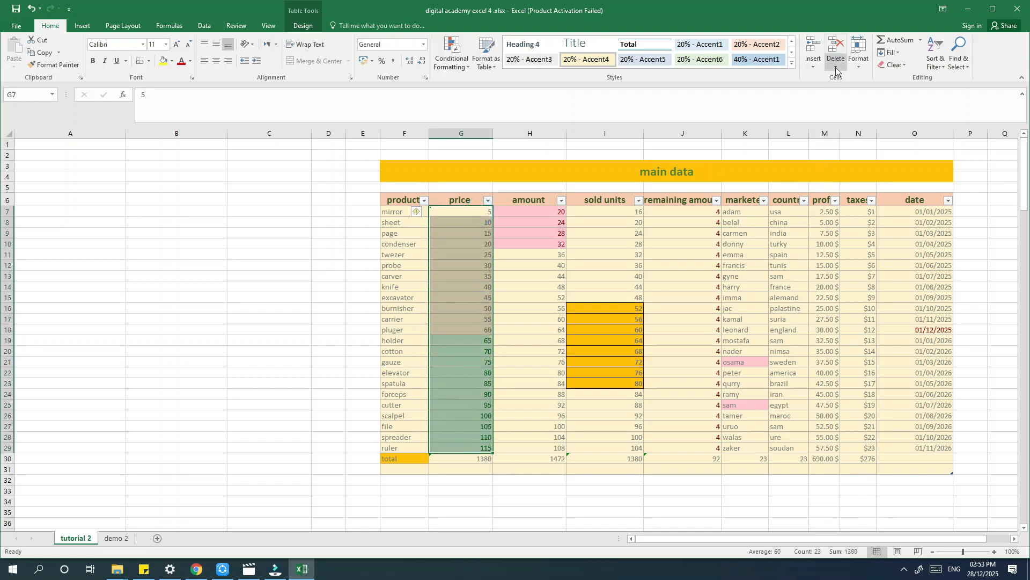
{"action": "left_click", "coordinate": [892, 65]}
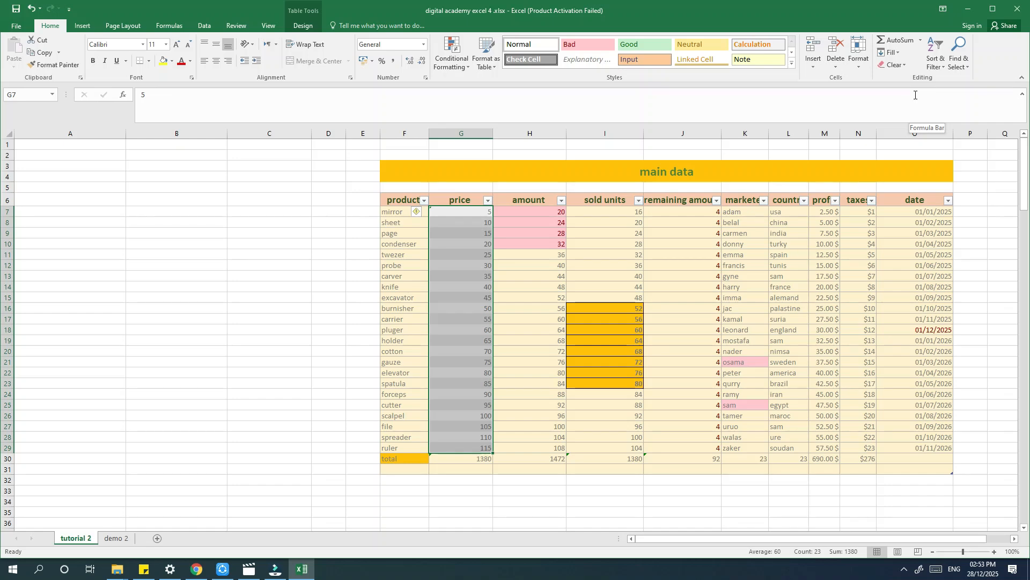
{"action": "left_click", "coordinate": [903, 66]}
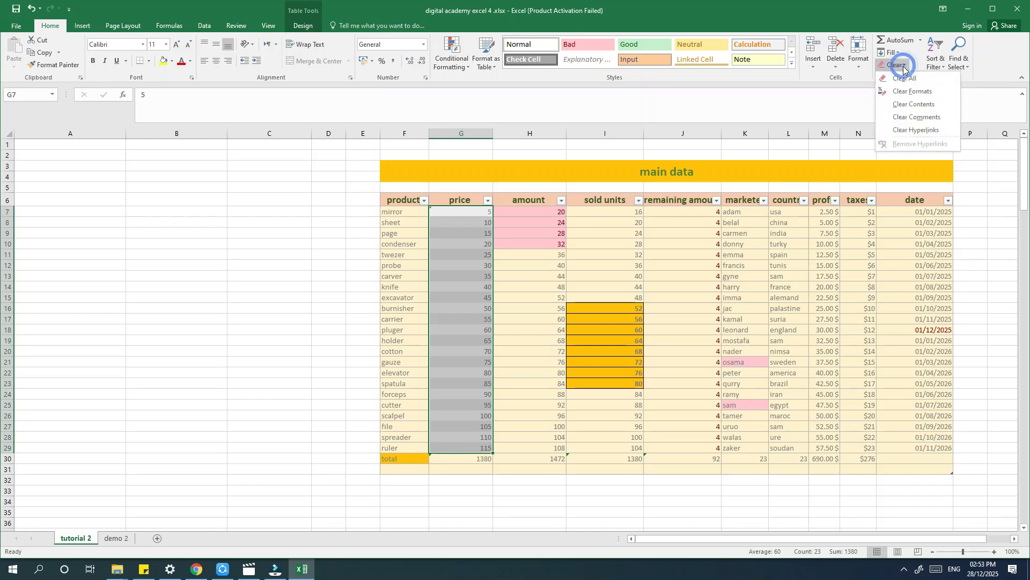
Step: Copy the formatting of the product cells F7:F29 onto the price cells G7:G29 with Format Painter
{"action": "left_click", "coordinate": [402, 215]}
{"action": "left_click_drag", "start_coordinate": [403, 212], "coordinate": [411, 447]}
{"action": "left_click", "coordinate": [35, 64]}
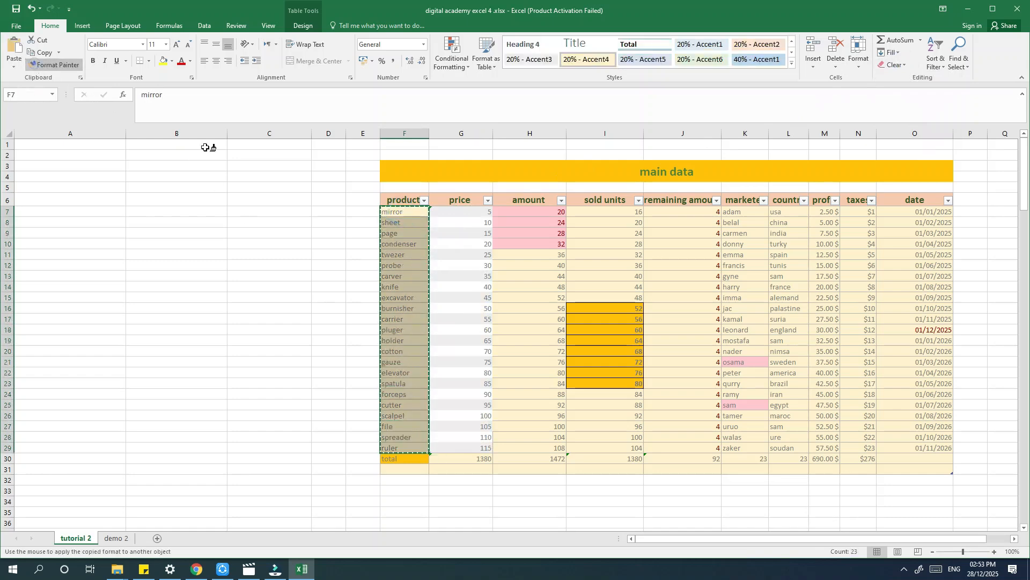
{"action": "left_click_drag", "start_coordinate": [461, 212], "coordinate": [477, 447]}
{"action": "left_click", "coordinate": [472, 286]}
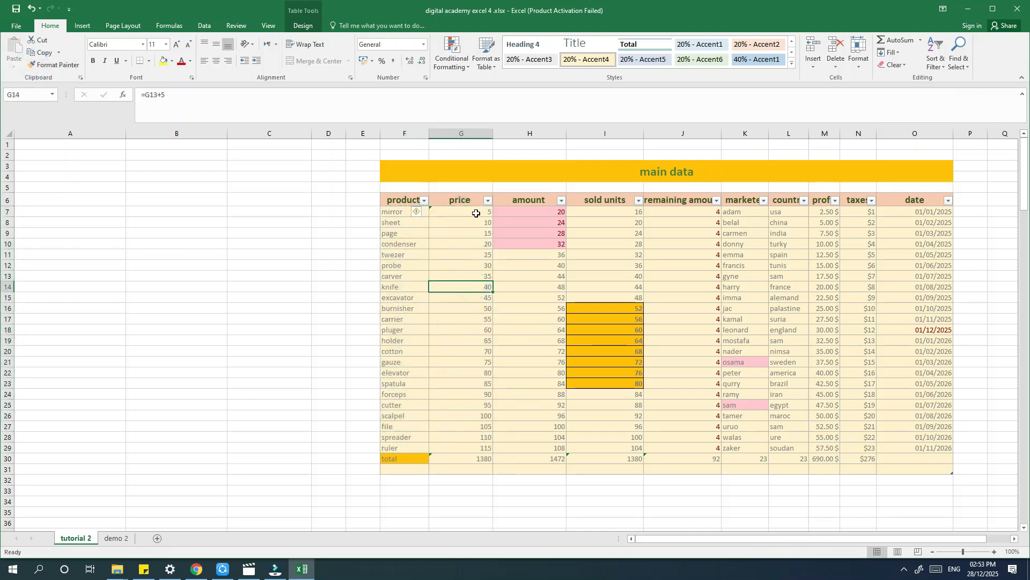
Step: Create a Top 10 Items conditional formatting rule on prices G7:G29 with Green Fill with Dark Green Text
{"action": "left_click_drag", "start_coordinate": [472, 210], "coordinate": [472, 449]}
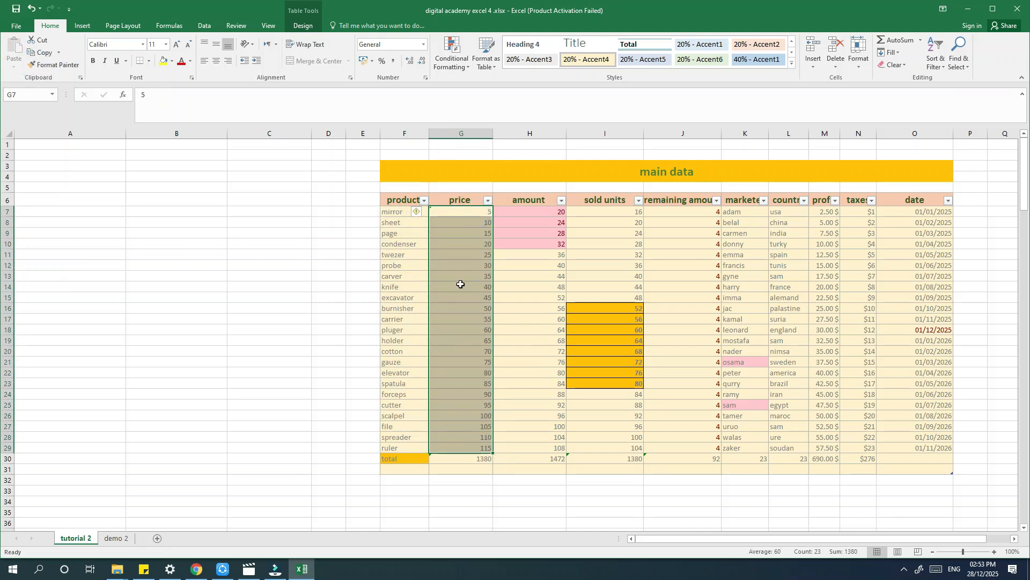
{"action": "left_click", "coordinate": [454, 60]}
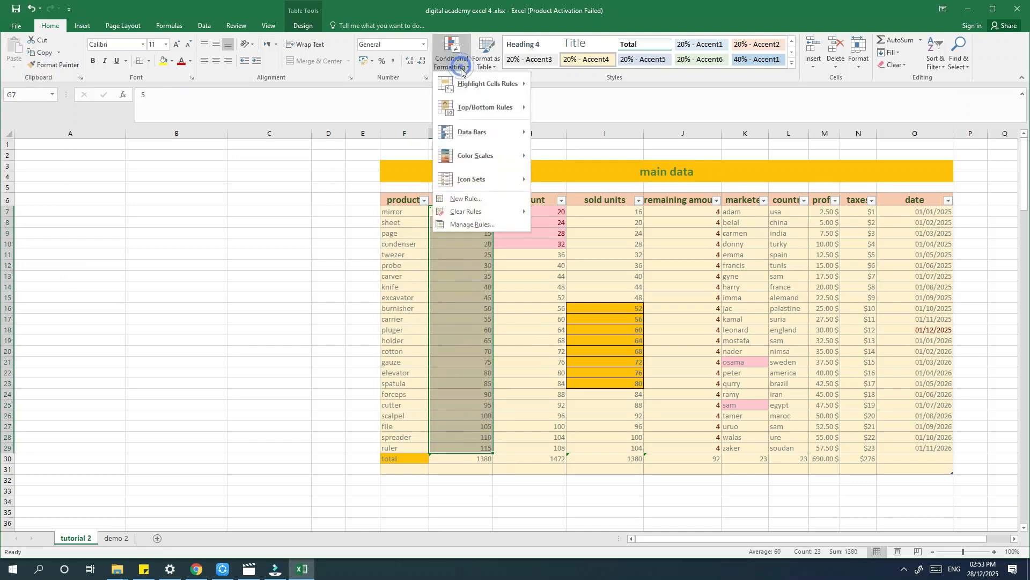
{"action": "mouse_move", "coordinate": [478, 84]}
{"action": "mouse_move", "coordinate": [471, 110]}
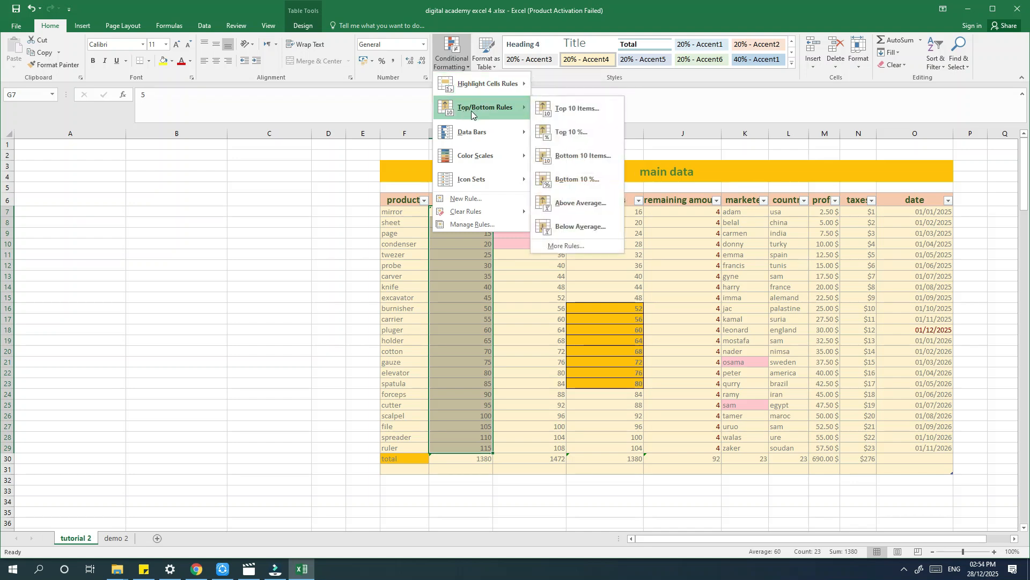
{"action": "left_click", "coordinate": [568, 110]}
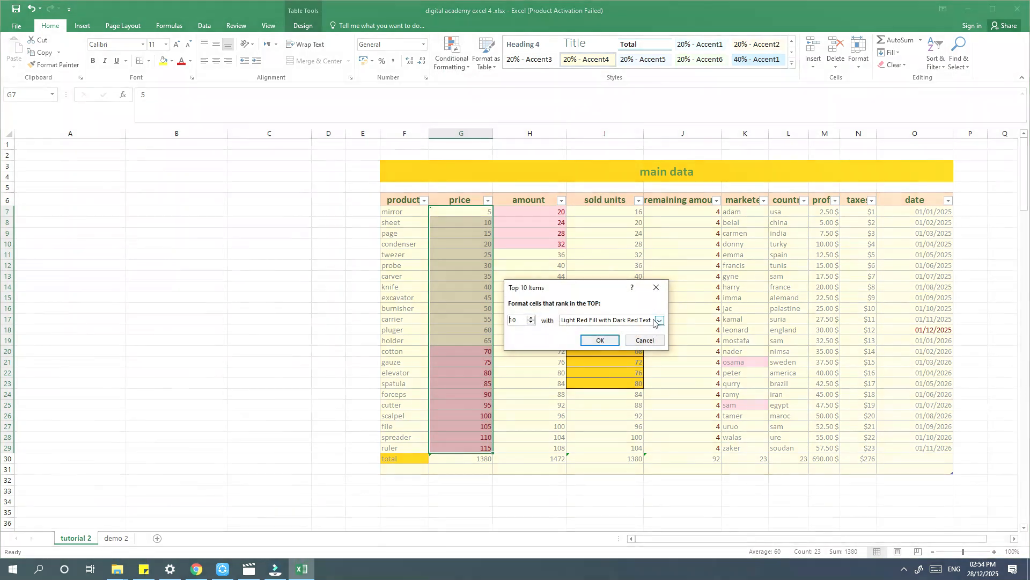
{"action": "left_click", "coordinate": [659, 321]}
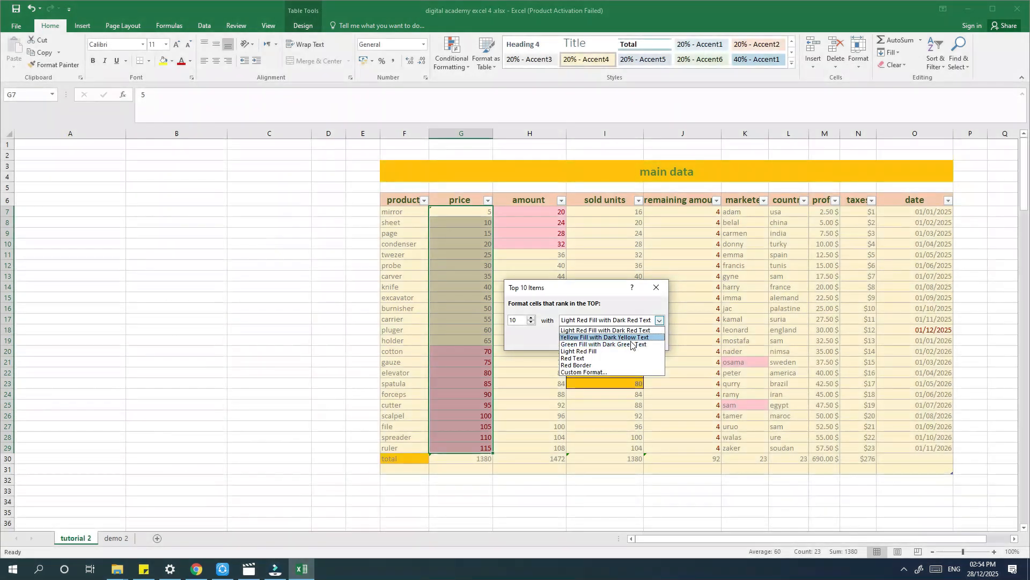
{"action": "left_click", "coordinate": [631, 344]}
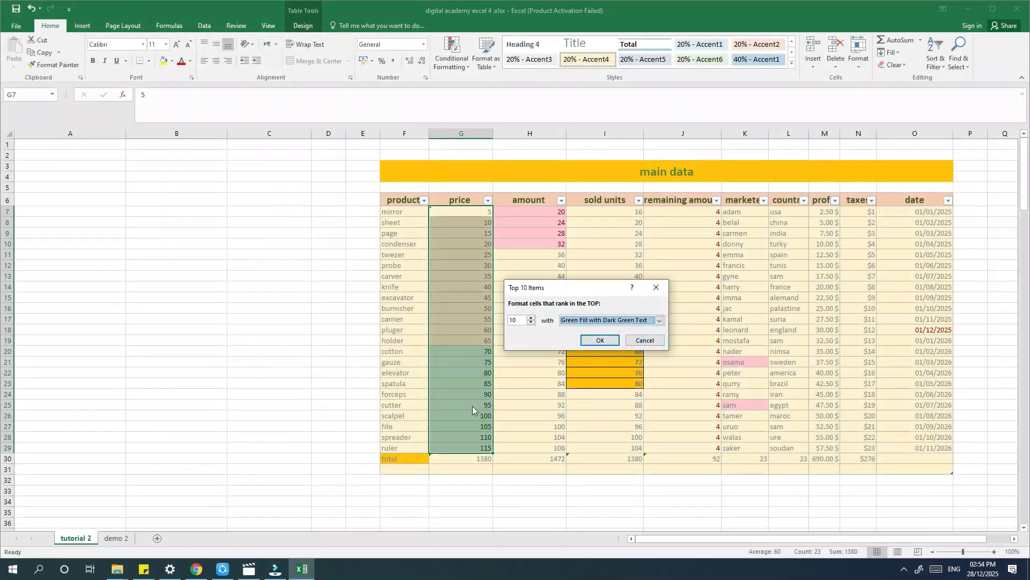
Step: Preview smaller rank counts such as 5 in the price rule, return it to 10, and apply the rule
{"action": "left_click", "coordinate": [532, 324]}
{"action": "left_click", "coordinate": [531, 323]}
{"action": "left_click", "coordinate": [531, 323]}
{"action": "left_click", "coordinate": [531, 323]}
{"action": "left_click", "coordinate": [532, 323]}
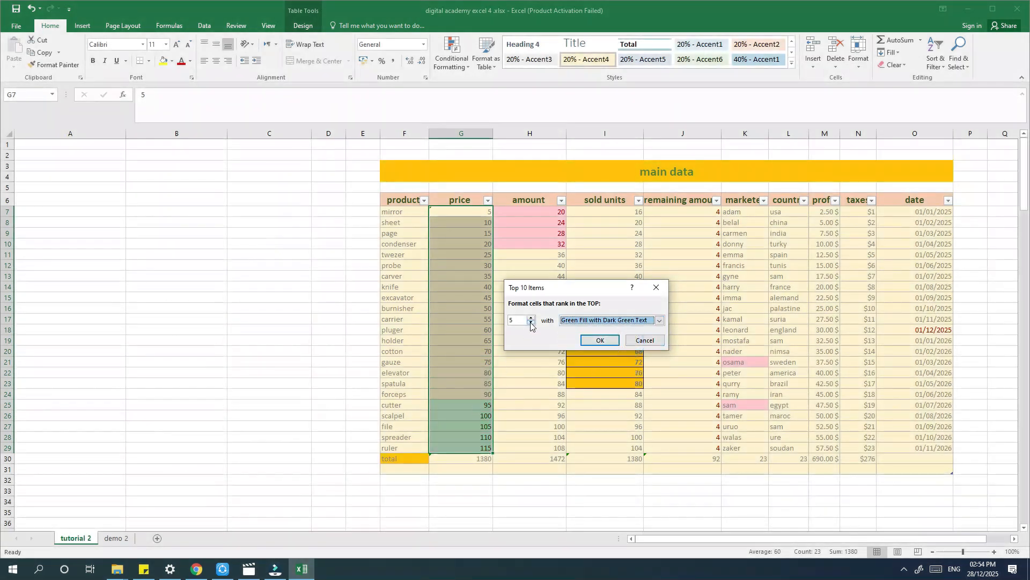
{"action": "left_click", "coordinate": [531, 323]}
{"action": "left_click", "coordinate": [532, 318]}
{"action": "left_click", "coordinate": [531, 318]}
{"action": "left_click", "coordinate": [532, 318]}
{"action": "left_click", "coordinate": [531, 317]}
{"action": "left_click", "coordinate": [531, 317]}
{"action": "left_click", "coordinate": [531, 318]}
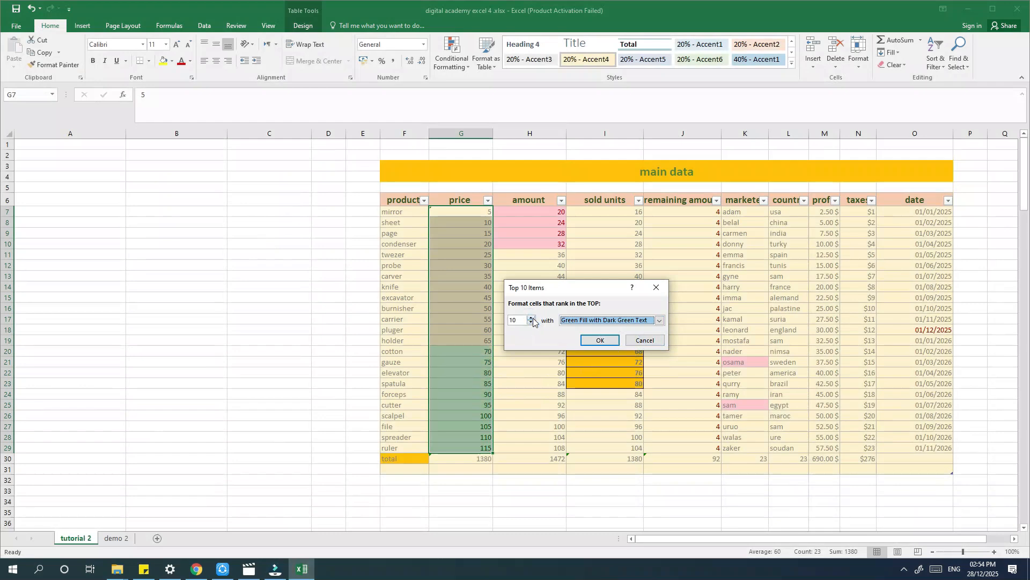
{"action": "left_click", "coordinate": [595, 340]}
{"action": "left_click", "coordinate": [473, 297]}
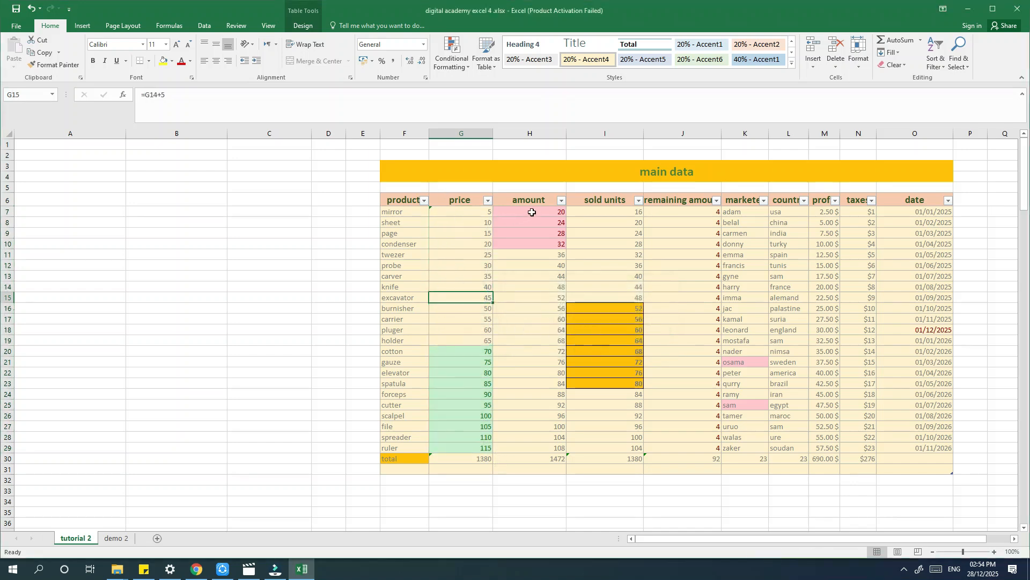
Step: Clear the conditional formatting rules from the amount values in H7:H29
{"action": "left_click_drag", "start_coordinate": [532, 212], "coordinate": [538, 446]}
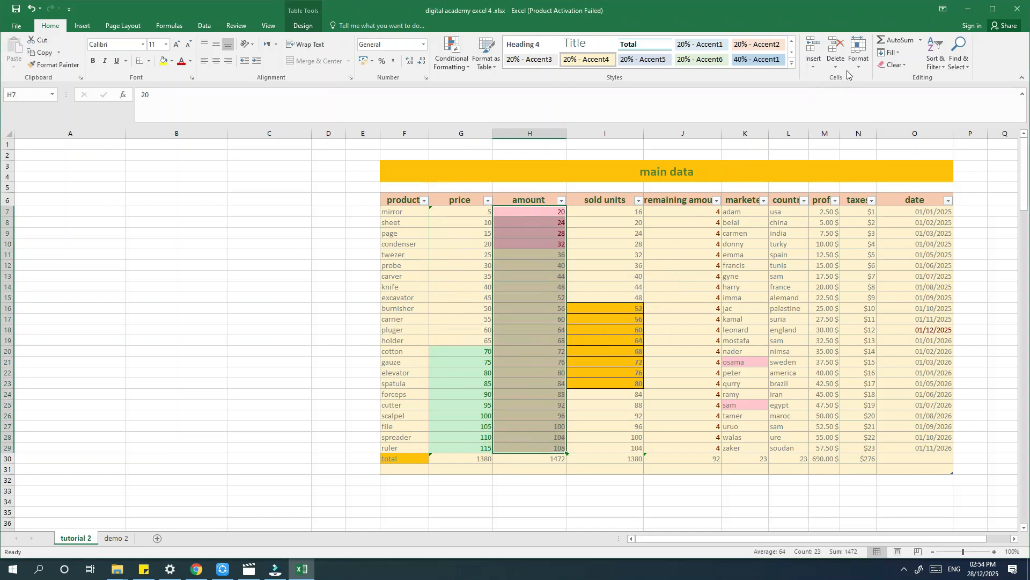
{"action": "left_click", "coordinate": [904, 67]}
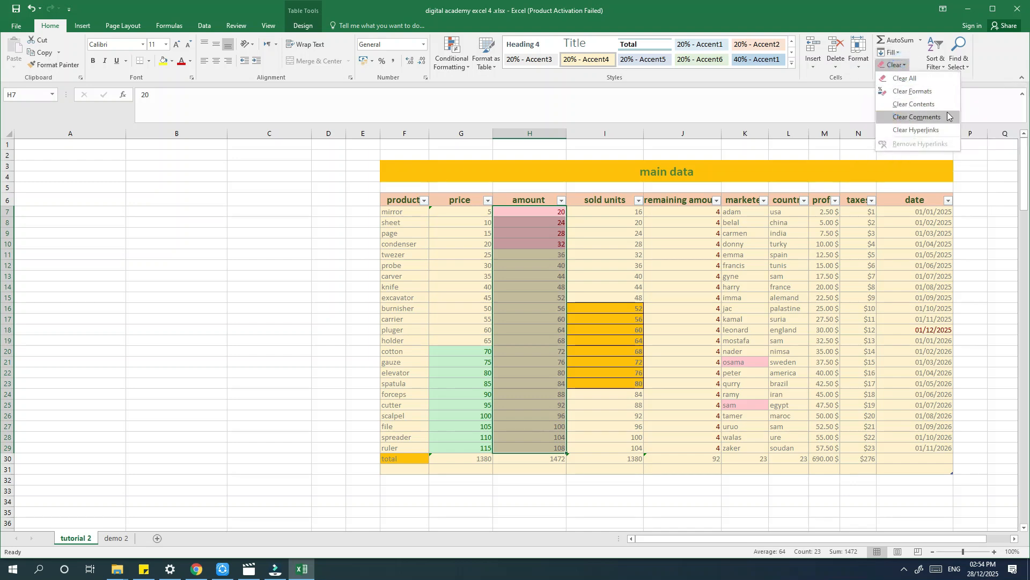
{"action": "left_click", "coordinate": [460, 62]}
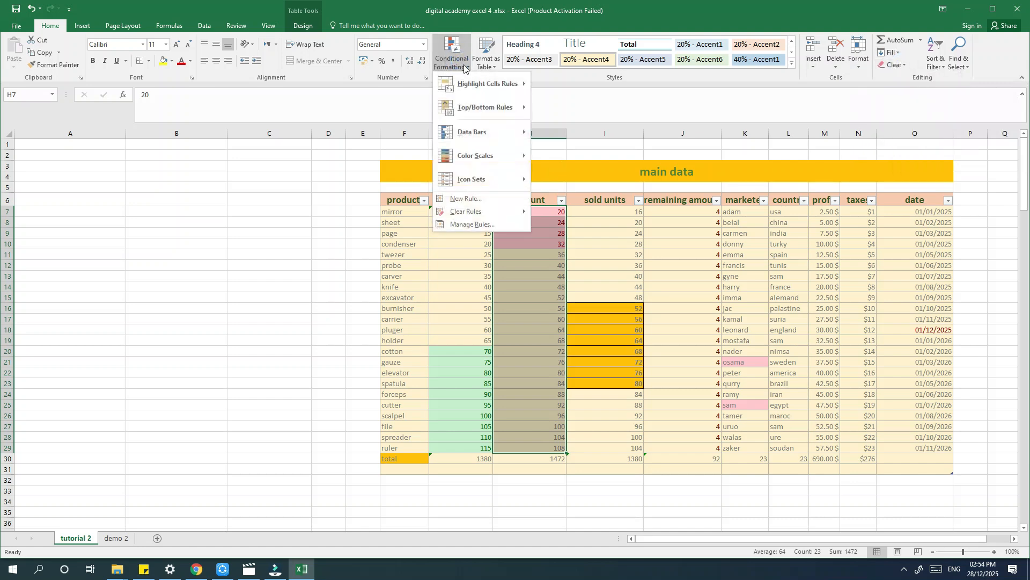
{"action": "mouse_move", "coordinate": [485, 212]}
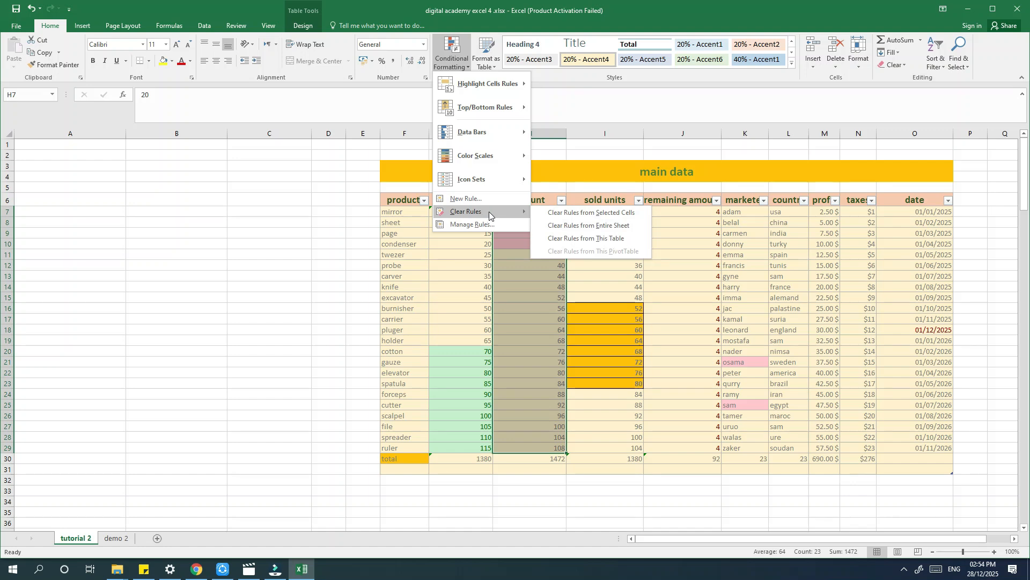
{"action": "left_click", "coordinate": [582, 212]}
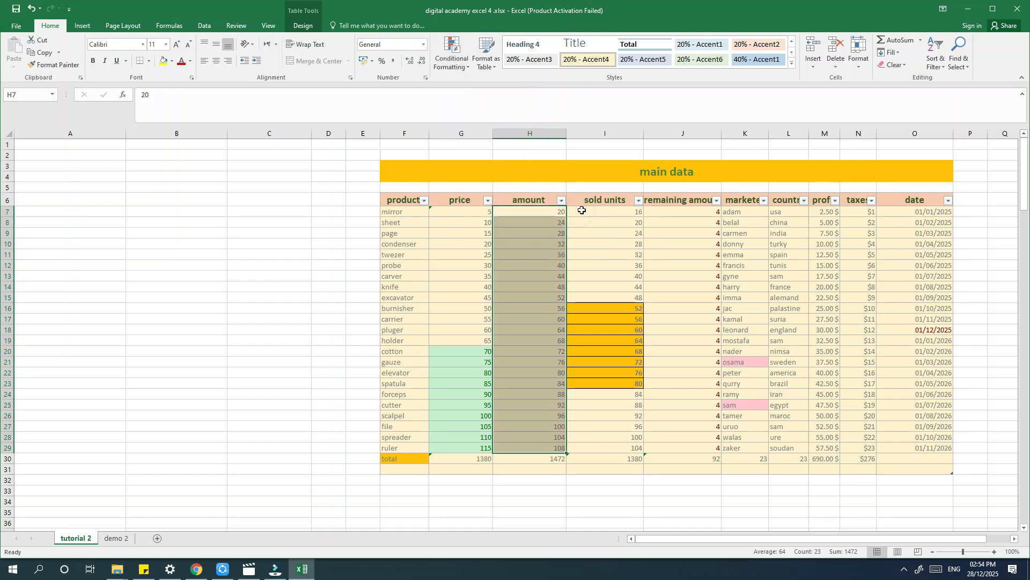
Step: Clear the conditional formatting rules from the selected range H7:O29, spanning the amount to date columns
{"action": "left_click_drag", "start_coordinate": [927, 217], "coordinate": [522, 449]}
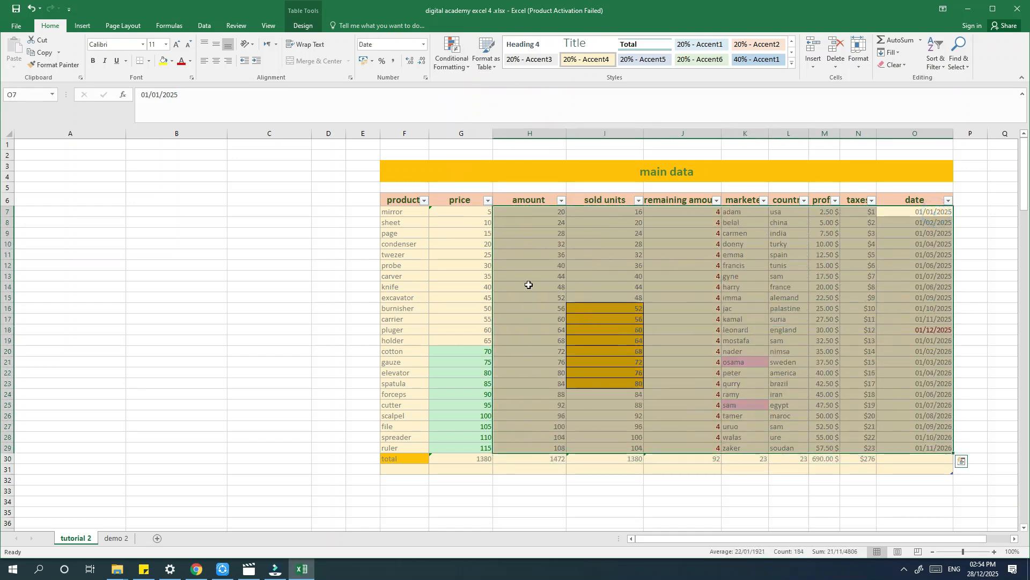
{"action": "left_click", "coordinate": [463, 61]}
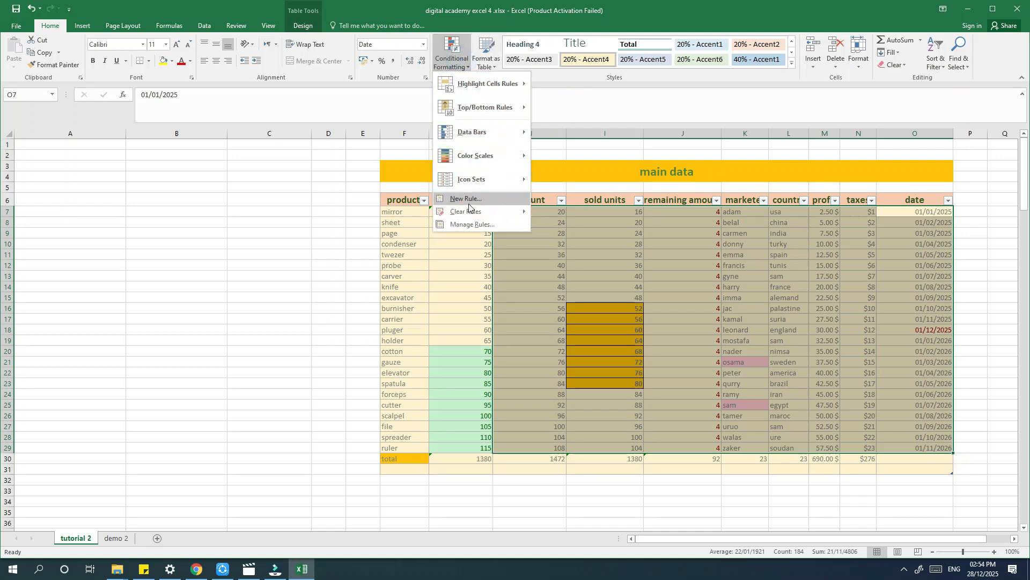
{"action": "mouse_move", "coordinate": [459, 217]}
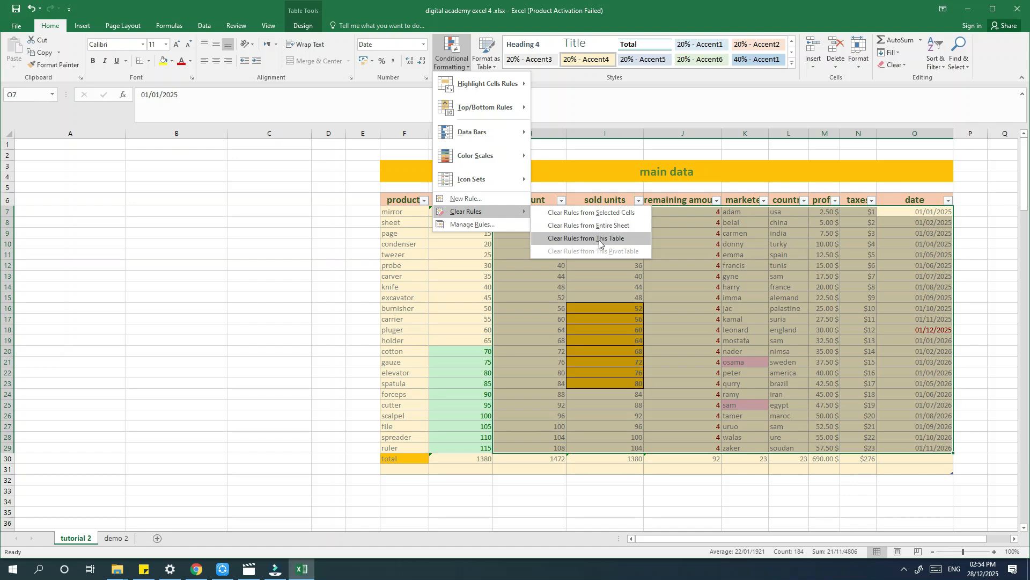
{"action": "left_click", "coordinate": [614, 214]}
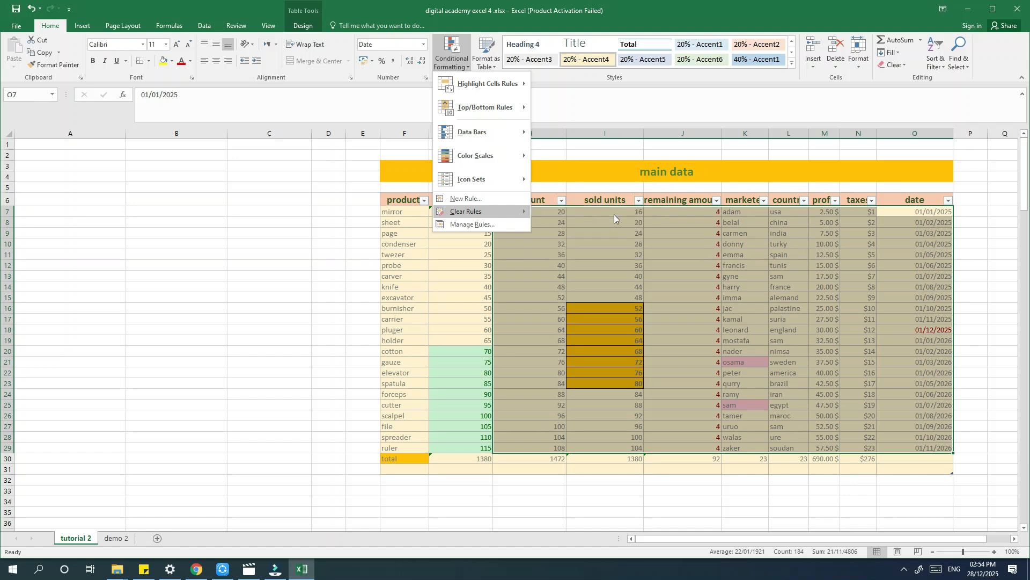
Step: Apply a Top 10% rule to the amounts in H7:H29 using 10% and Light Red Fill with Dark Red Text
{"action": "left_click", "coordinate": [525, 227]}
{"action": "left_click_drag", "start_coordinate": [532, 211], "coordinate": [536, 448]}
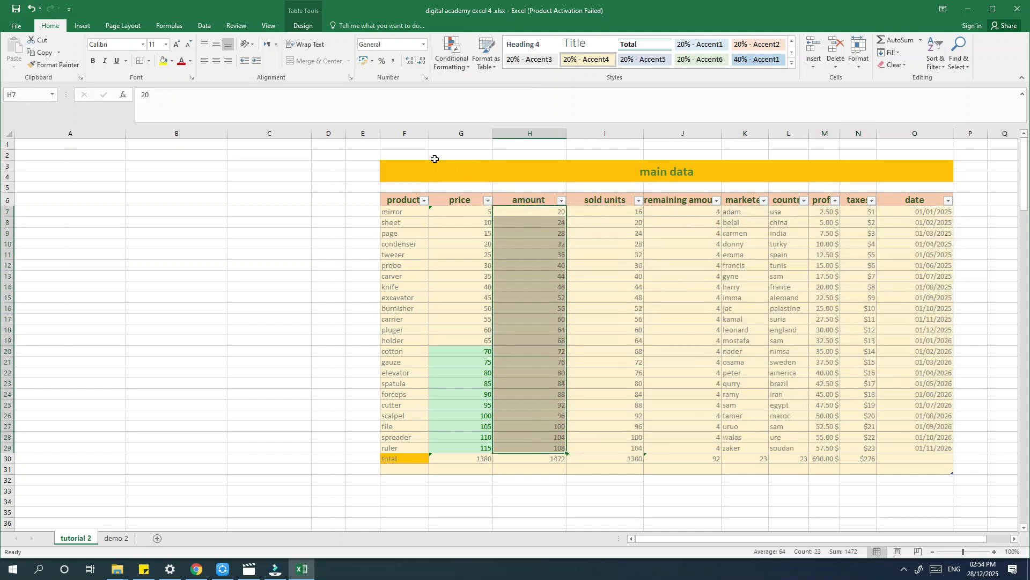
{"action": "left_click", "coordinate": [452, 54]}
{"action": "mouse_move", "coordinate": [459, 112]}
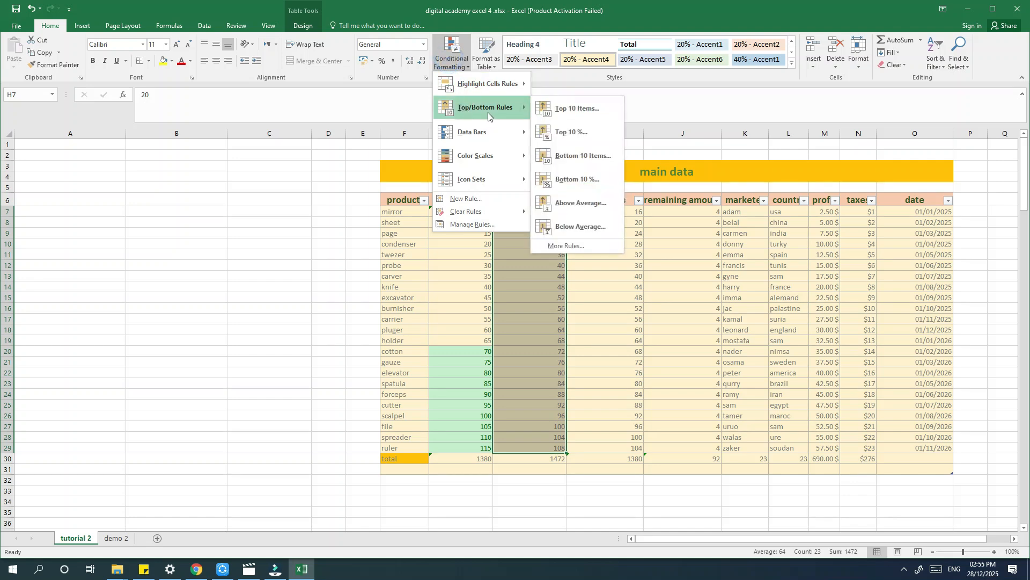
{"action": "left_click", "coordinate": [569, 136]}
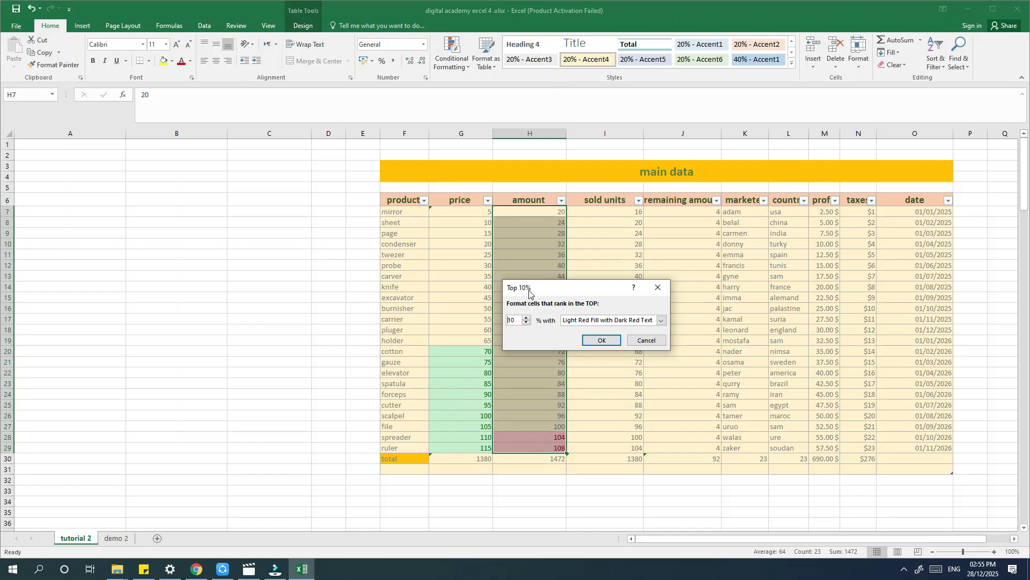
{"action": "left_click", "coordinate": [603, 341]}
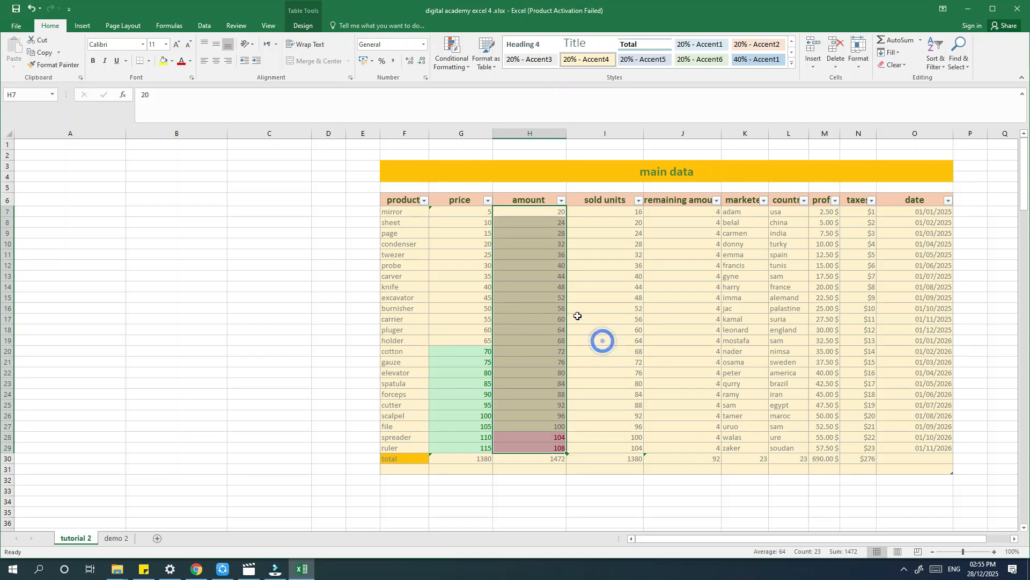
Step: Set up a Bottom 10 Items rule for the sold units in I7:I29 using Yellow Fill with Dark Yellow Text
{"action": "left_click", "coordinate": [622, 212]}
{"action": "left_click_drag", "start_coordinate": [623, 212], "coordinate": [595, 450]}
{"action": "left_click", "coordinate": [455, 60]}
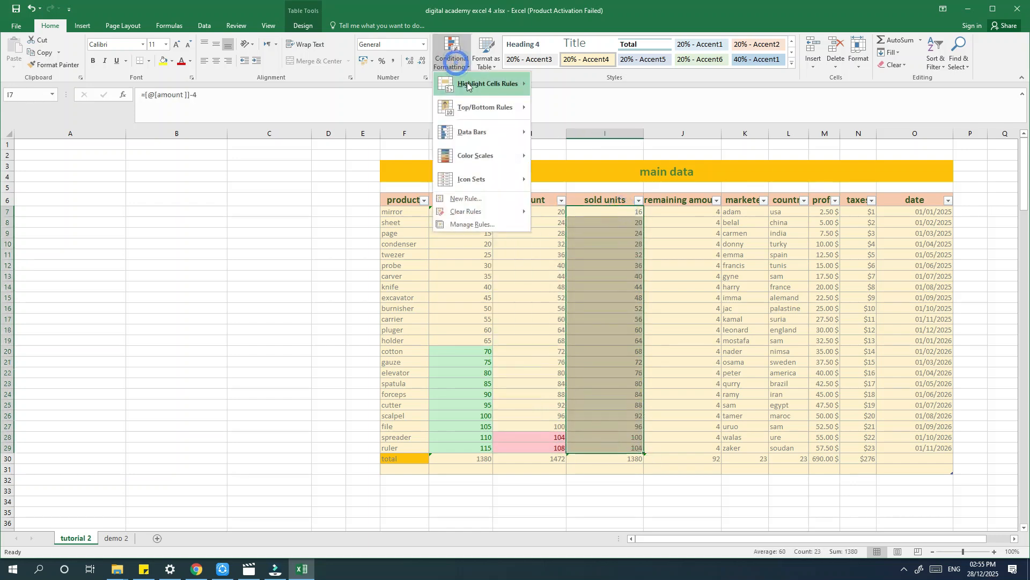
{"action": "mouse_move", "coordinate": [486, 108]}
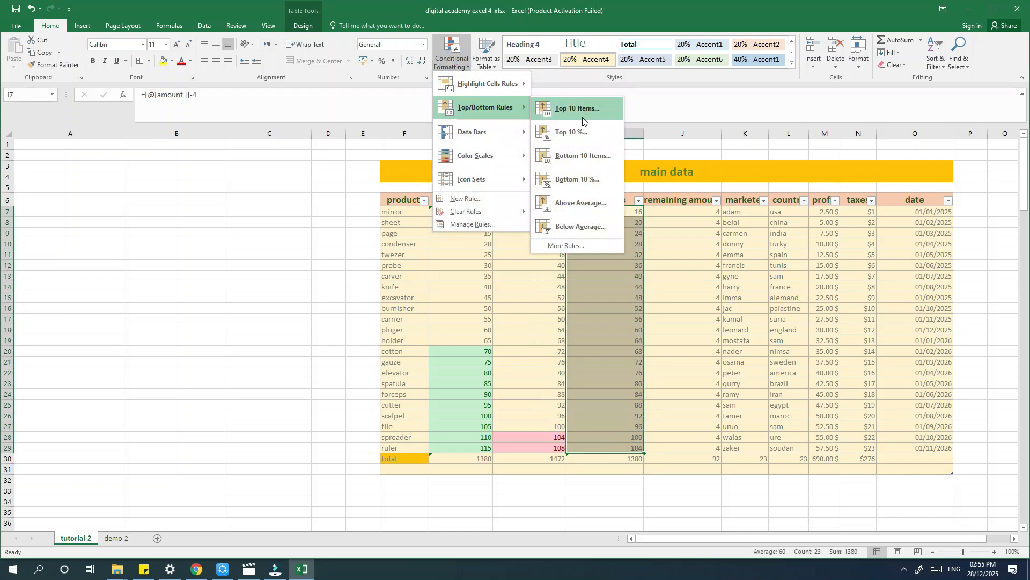
{"action": "left_click", "coordinate": [577, 156]}
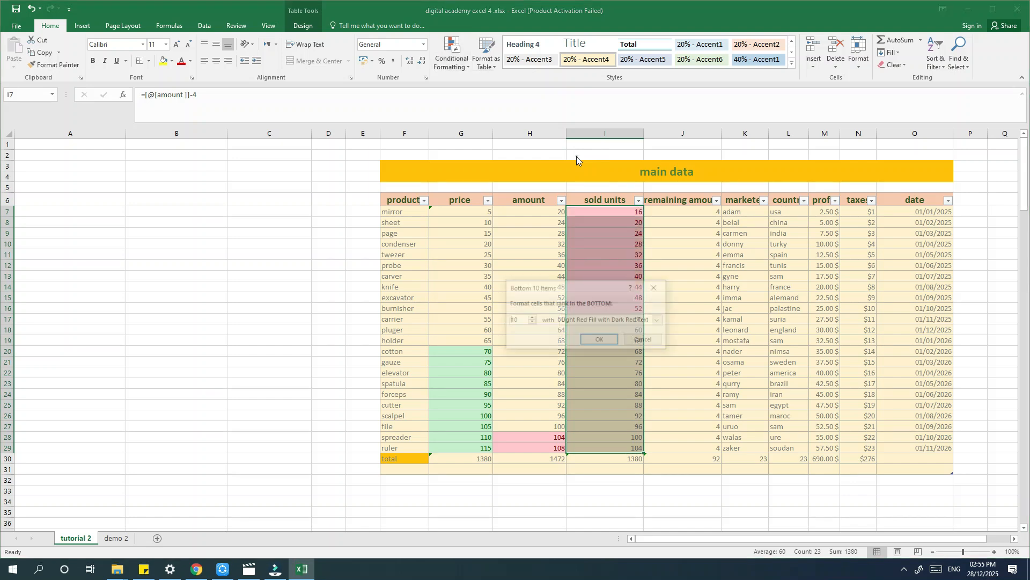
{"action": "left_click", "coordinate": [660, 325]}
{"action": "left_click", "coordinate": [636, 336]}
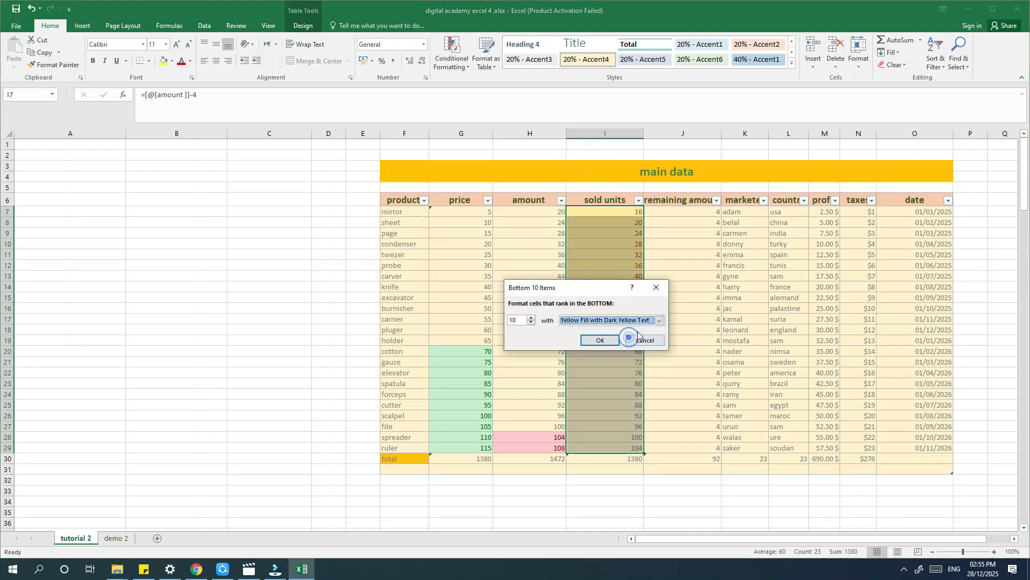
{"action": "left_click", "coordinate": [608, 289]}
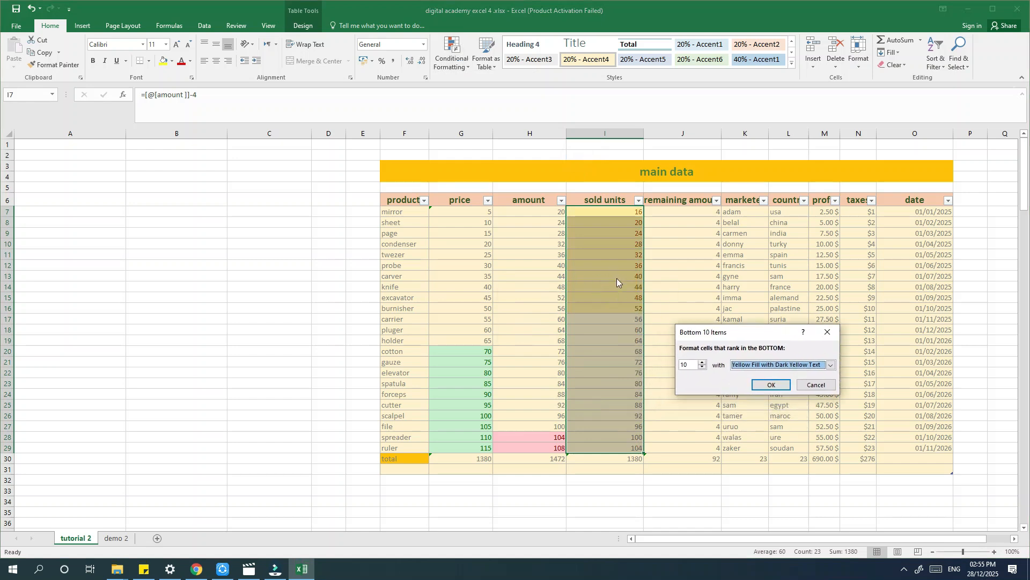
Step: Set the Bottom Items rule's rank count to 8 and apply it to the sold units
{"action": "left_click", "coordinate": [703, 364]}
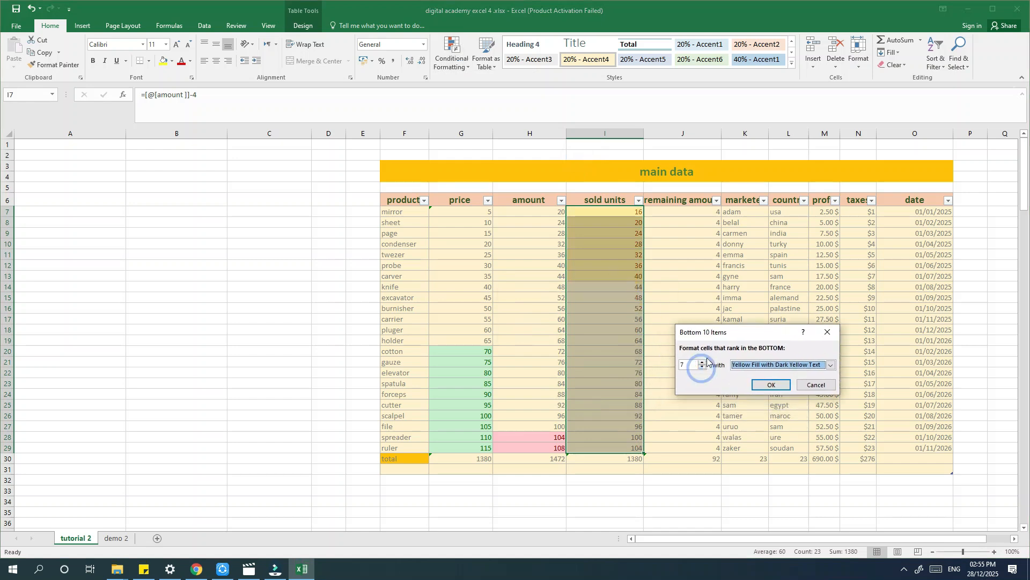
{"action": "left_click", "coordinate": [703, 364]}
{"action": "left_click", "coordinate": [703, 363]}
{"action": "left_click", "coordinate": [703, 363]}
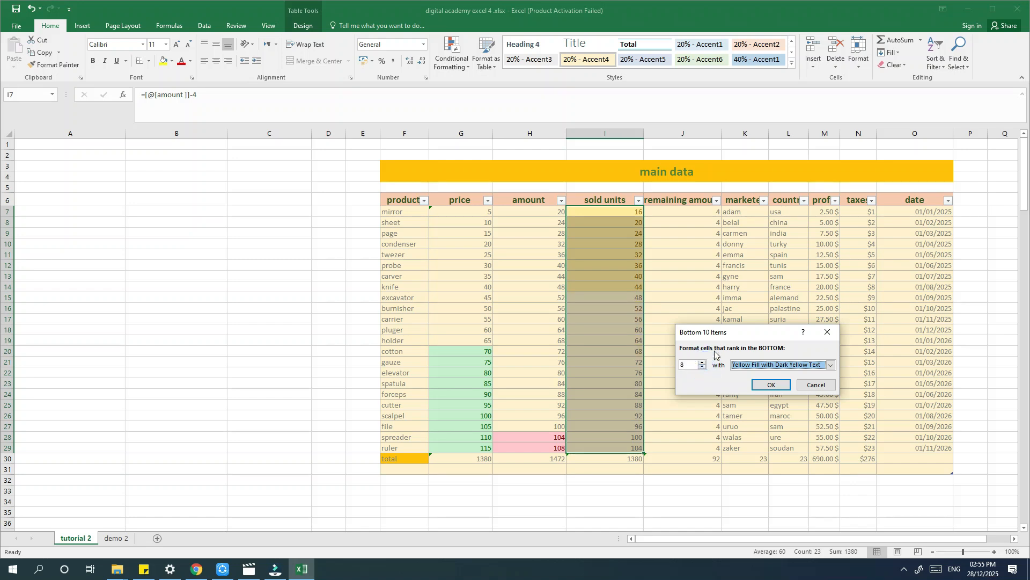
{"action": "left_click", "coordinate": [768, 385]}
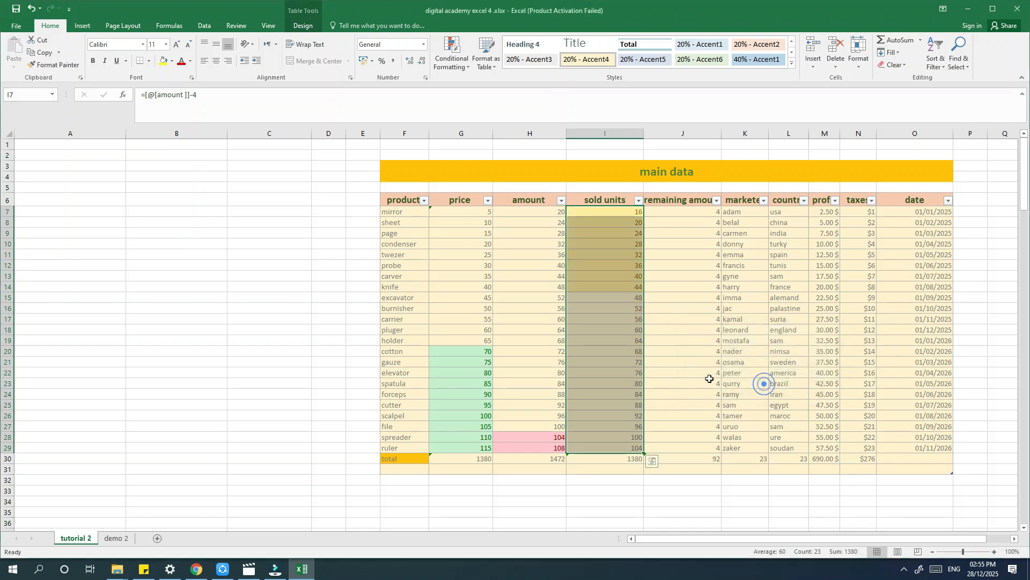
{"action": "left_click", "coordinate": [613, 343]}
{"action": "left_click_drag", "start_coordinate": [701, 213], "coordinate": [687, 448]}
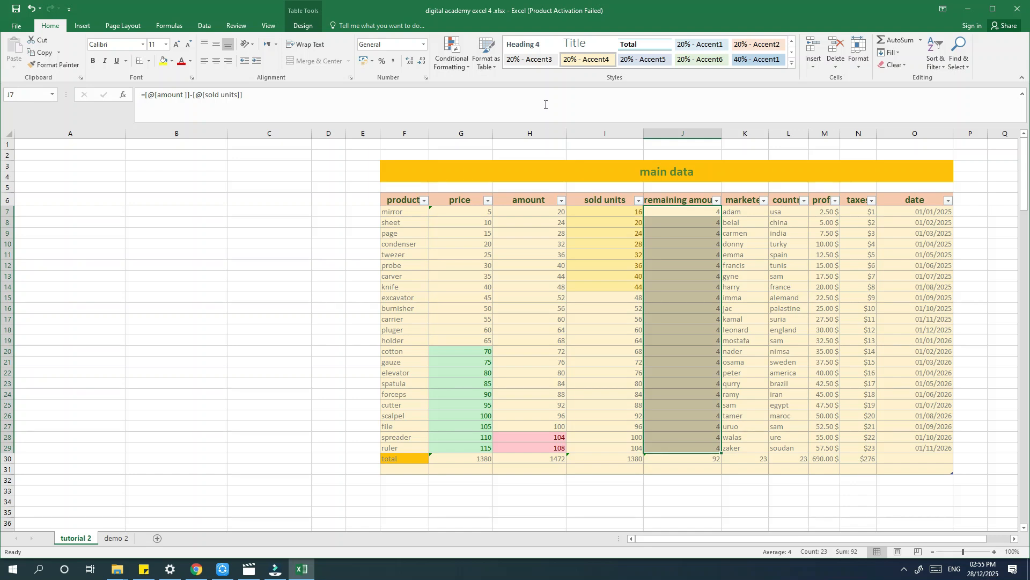
{"action": "left_click", "coordinate": [453, 57]}
{"action": "mouse_move", "coordinate": [504, 107]}
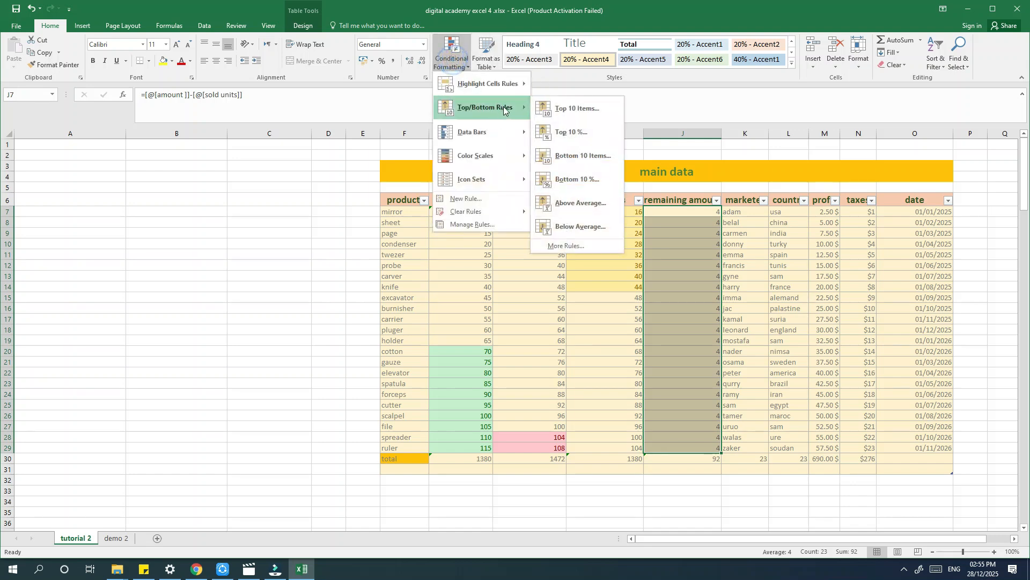
{"action": "left_click", "coordinate": [574, 180]}
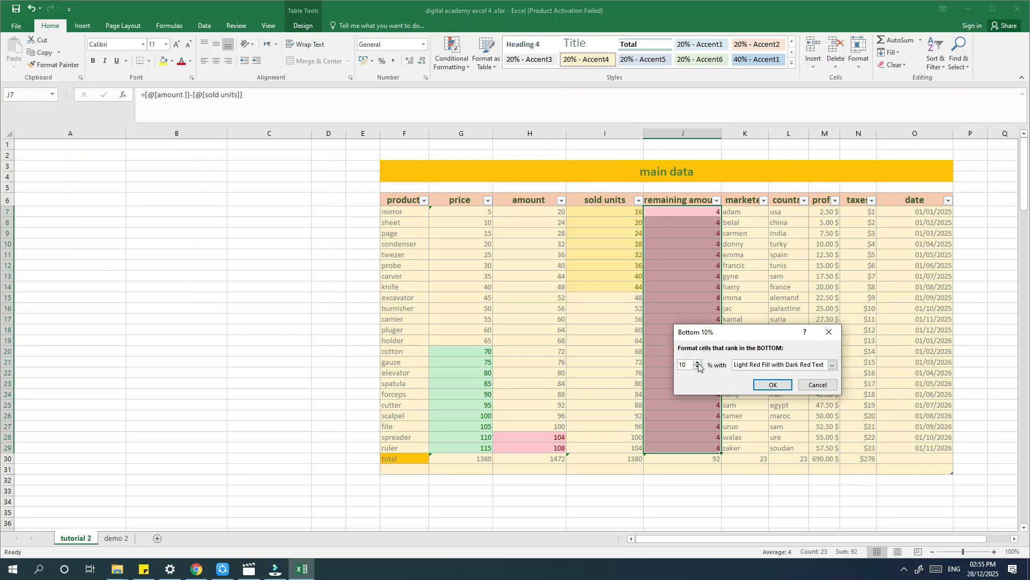
{"action": "left_click", "coordinate": [813, 385]}
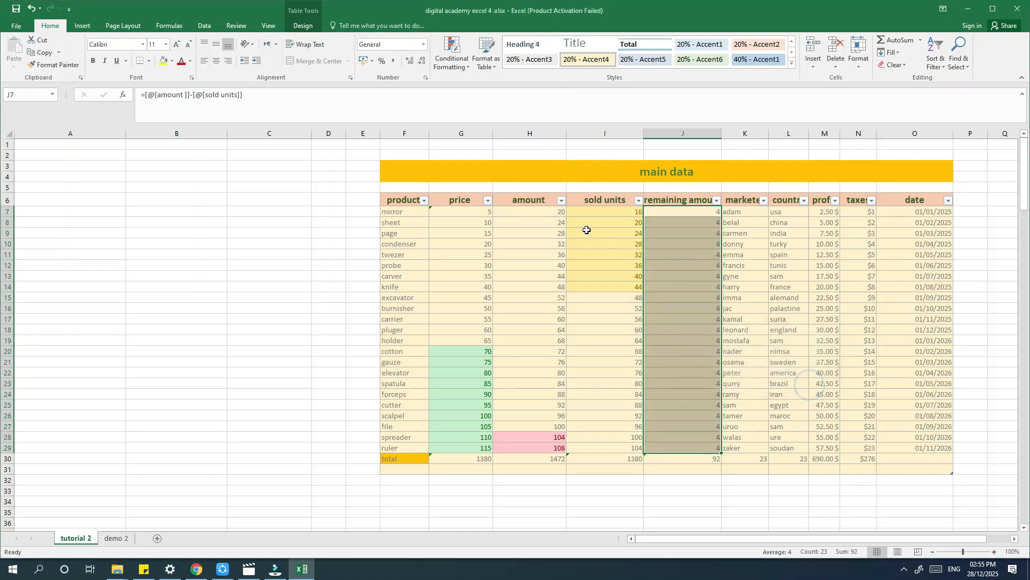
Step: Clear the conditional formatting rules from the sold units in I7:I29
{"action": "left_click_drag", "start_coordinate": [594, 215], "coordinate": [609, 448]}
{"action": "left_click", "coordinate": [454, 58]}
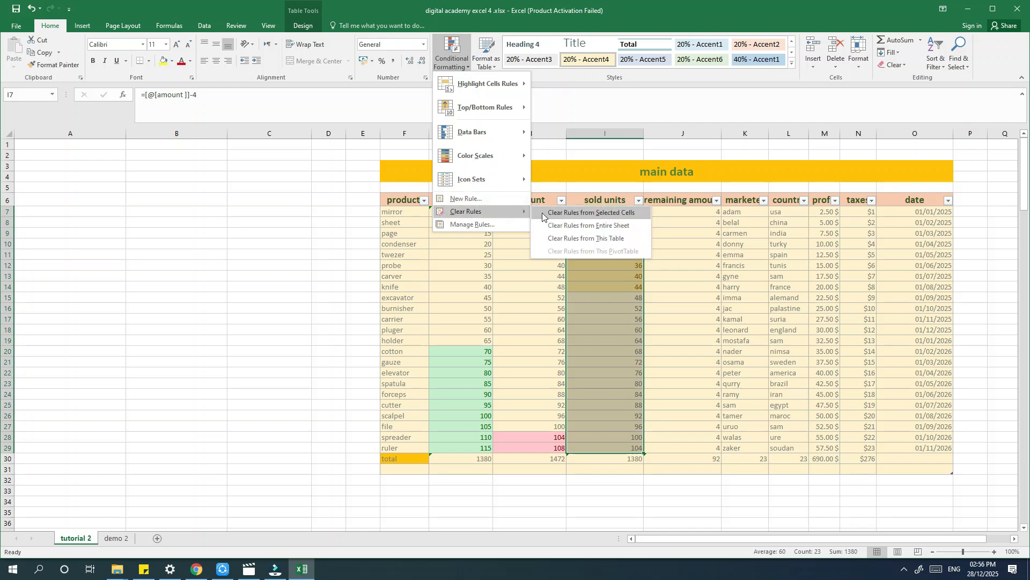
{"action": "left_click", "coordinate": [557, 213]}
Step: Preview a Bottom 10% rule on the sold units in I7:I29 with the percentage raised to 20, and discard it
{"action": "left_click", "coordinate": [454, 56]}
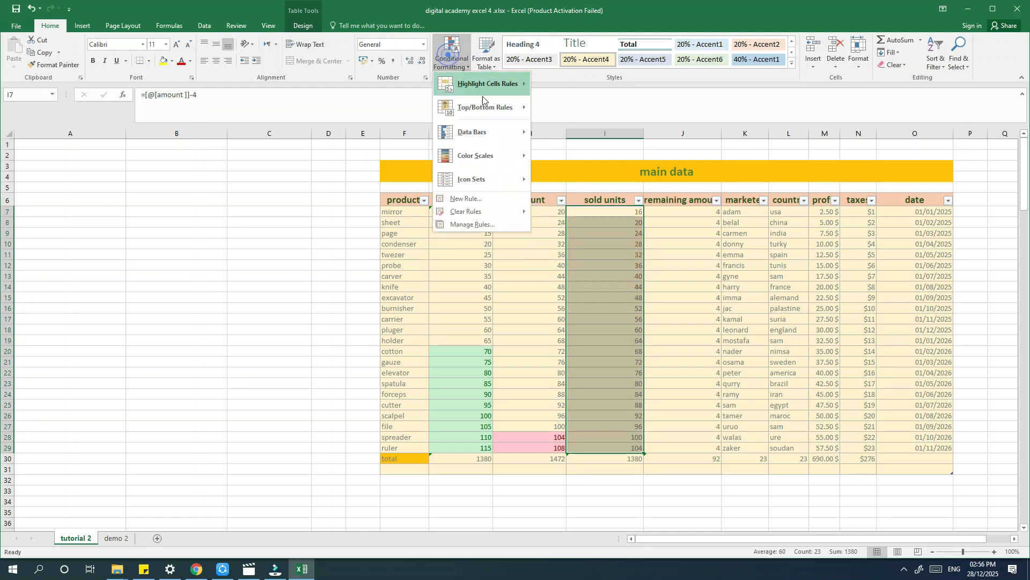
{"action": "mouse_move", "coordinate": [476, 131]}
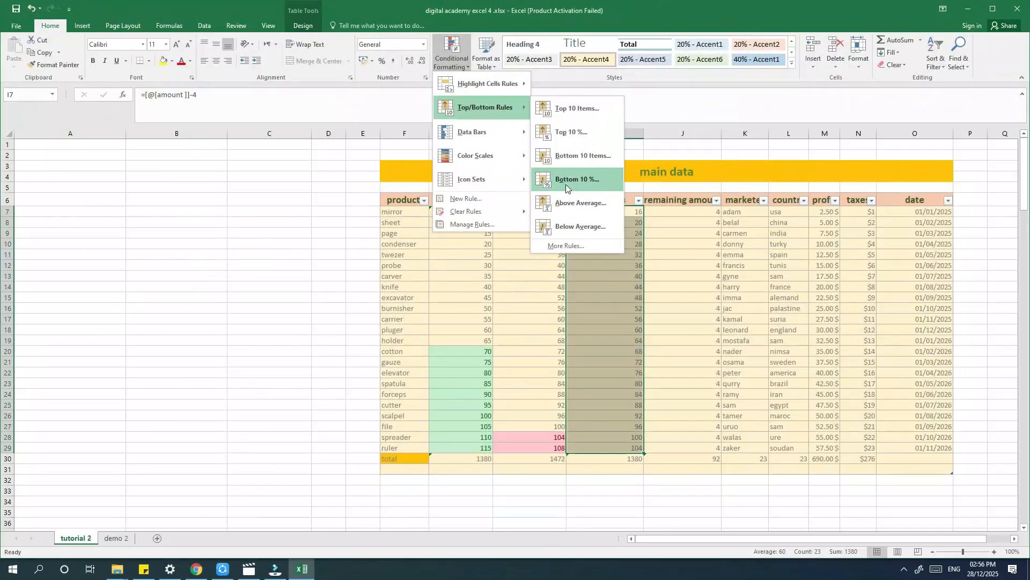
{"action": "left_click", "coordinate": [566, 185]}
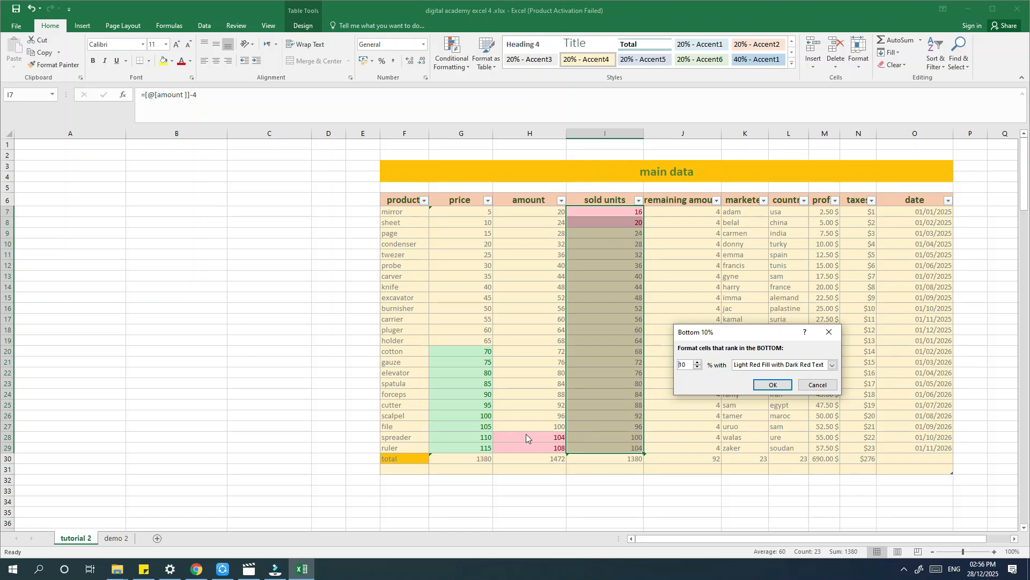
{"action": "left_click", "coordinate": [696, 364]}
{"action": "left_click", "coordinate": [697, 364]}
{"action": "left_click", "coordinate": [697, 364]}
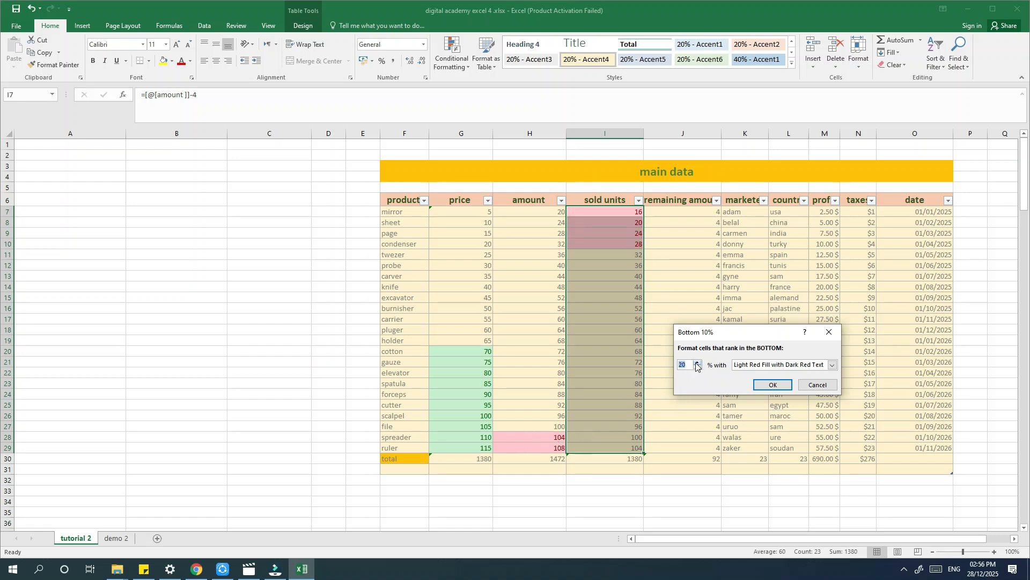
{"action": "left_click", "coordinate": [696, 364]}
{"action": "left_click", "coordinate": [697, 364]}
{"action": "left_click", "coordinate": [784, 385]}
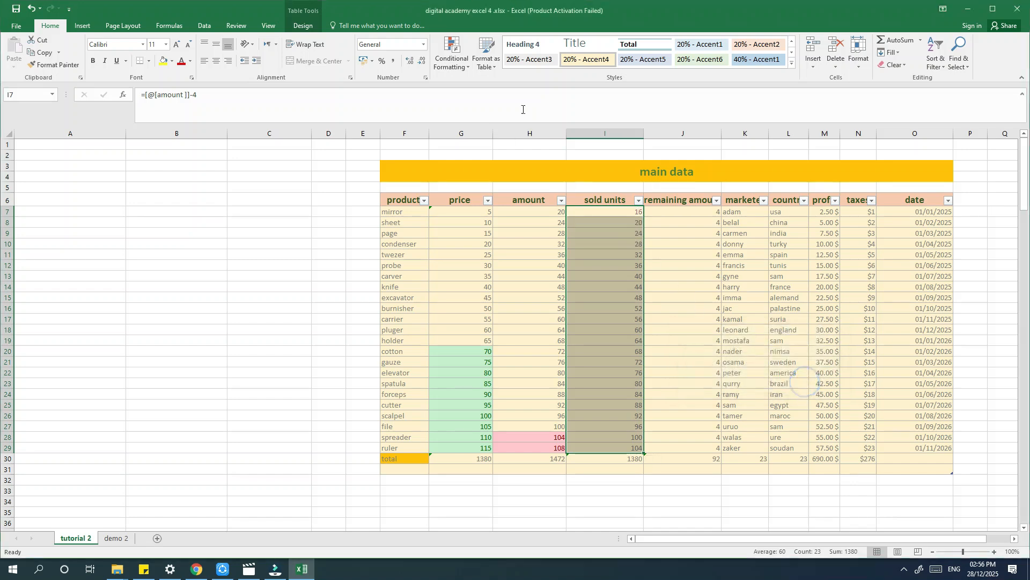
Step: Preview an Above Average rule on the sold units in I7:I29 with Light Red Fill with Dark Red Text, and discard it
{"action": "left_click", "coordinate": [464, 59]}
{"action": "mouse_move", "coordinate": [496, 106]}
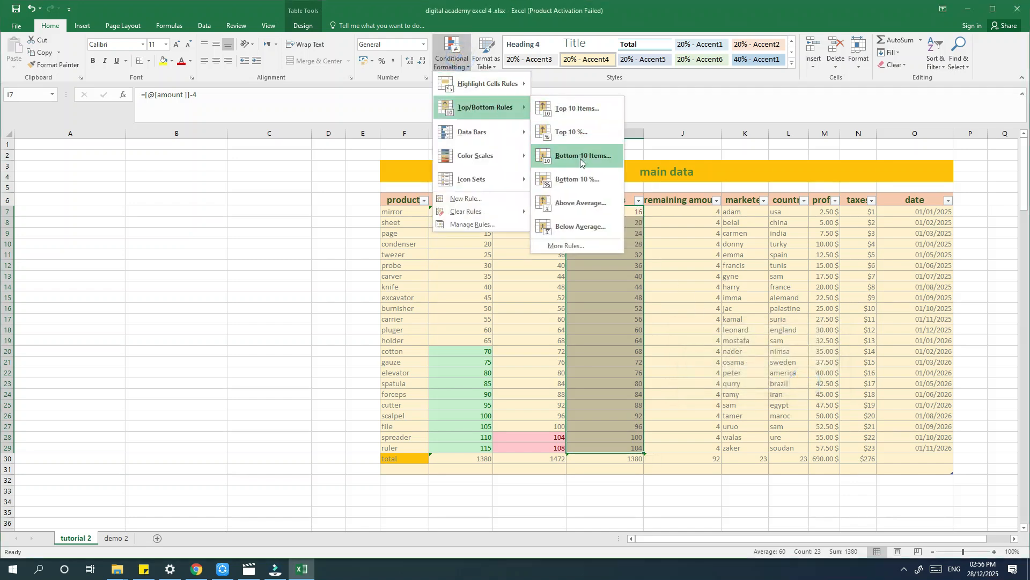
{"action": "left_click", "coordinate": [572, 208]}
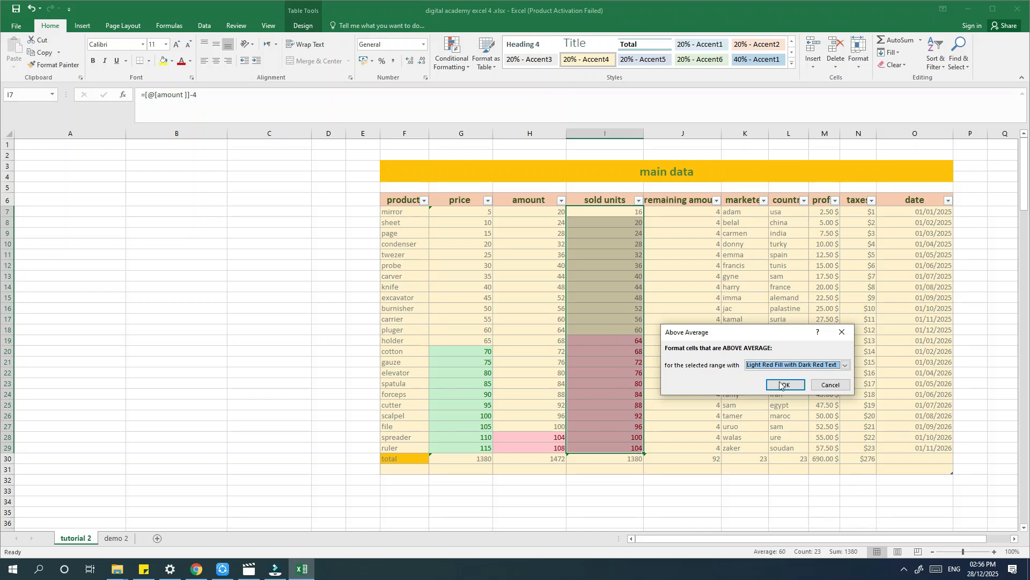
{"action": "left_click", "coordinate": [829, 385]}
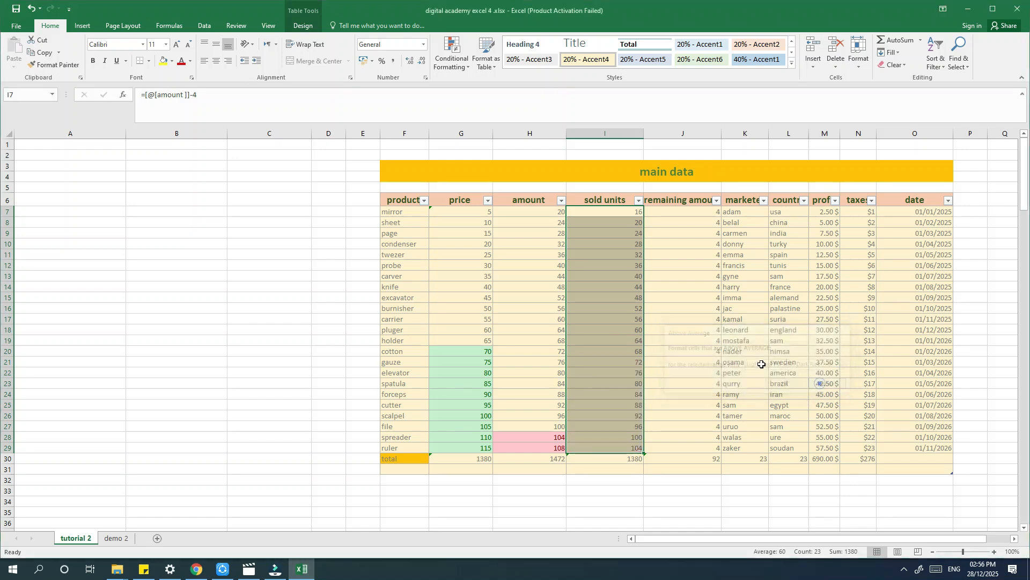
Step: Apply blue gradient-fill data bars to the sold units in I7:I29
{"action": "left_click", "coordinate": [453, 57]}
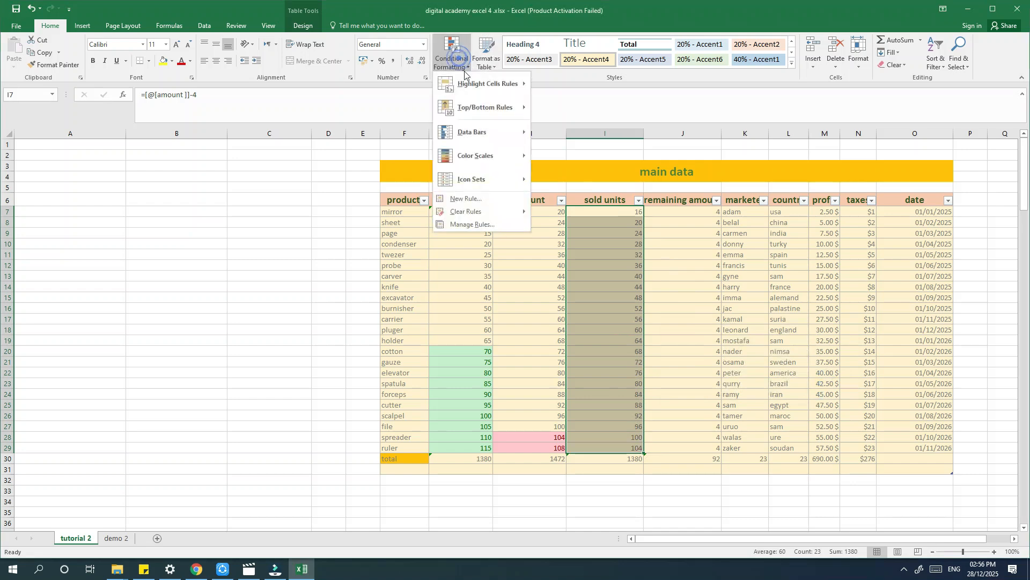
{"action": "mouse_move", "coordinate": [483, 89]}
{"action": "mouse_move", "coordinate": [467, 110]}
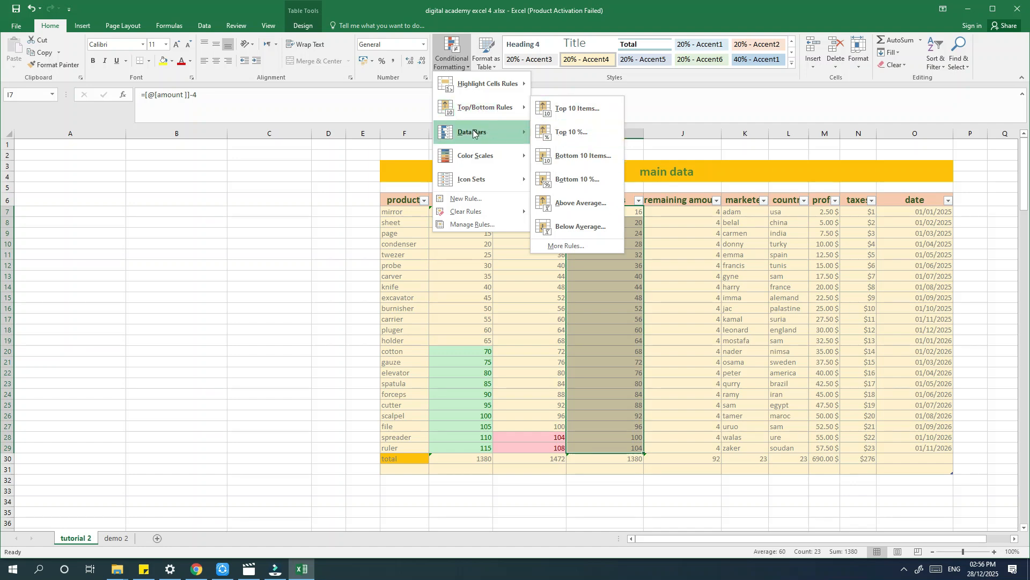
{"action": "mouse_move", "coordinate": [488, 133]}
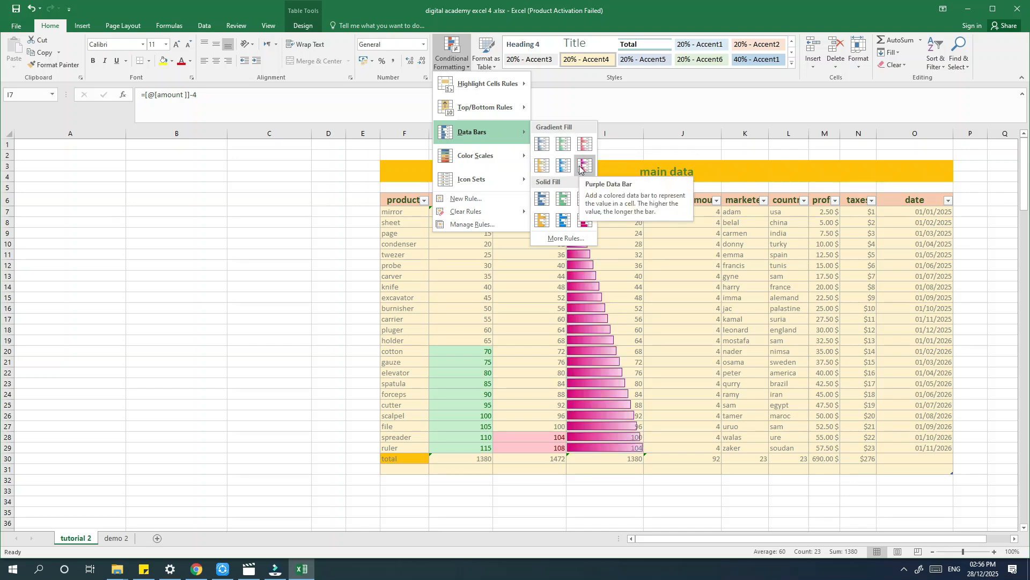
{"action": "left_click", "coordinate": [545, 145]}
{"action": "left_click", "coordinate": [580, 221]}
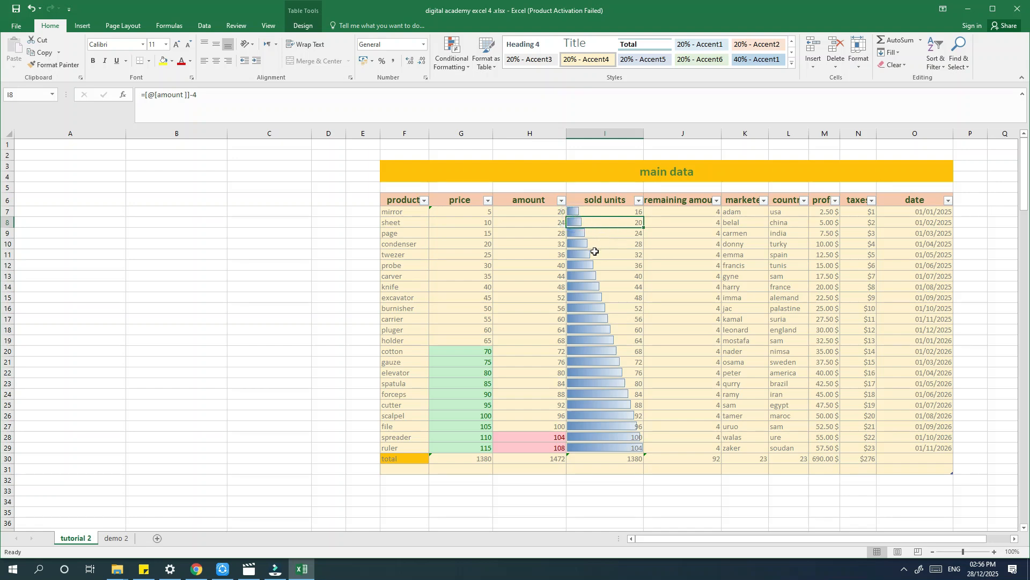
{"action": "left_click_drag", "start_coordinate": [584, 294], "coordinate": [593, 350]}
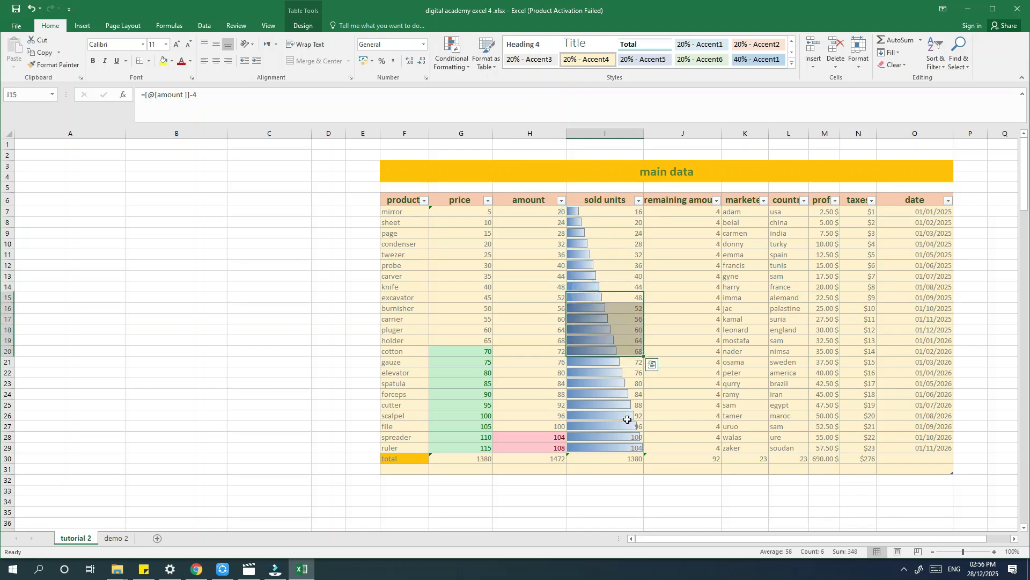
Step: Sort the table by the sold units in I7:I29 from largest to smallest
{"action": "left_click", "coordinate": [605, 199]}
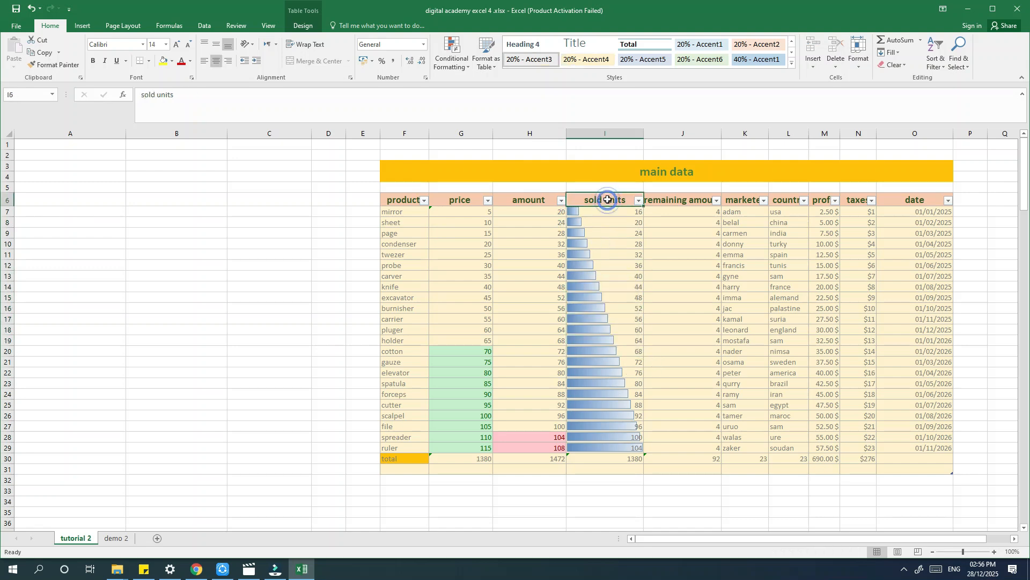
{"action": "left_click", "coordinate": [605, 133]}
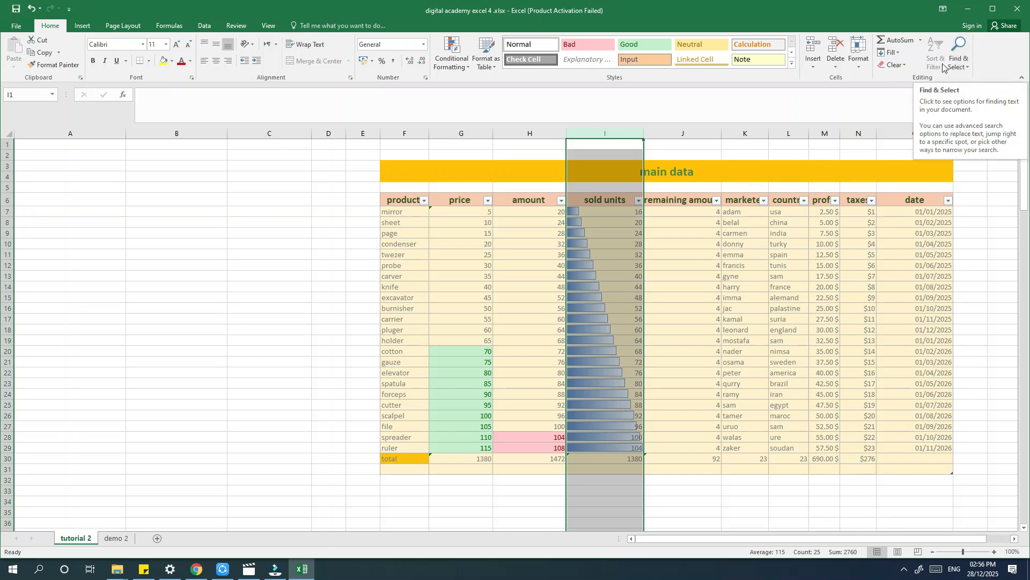
{"action": "left_click_drag", "start_coordinate": [622, 212], "coordinate": [618, 446]}
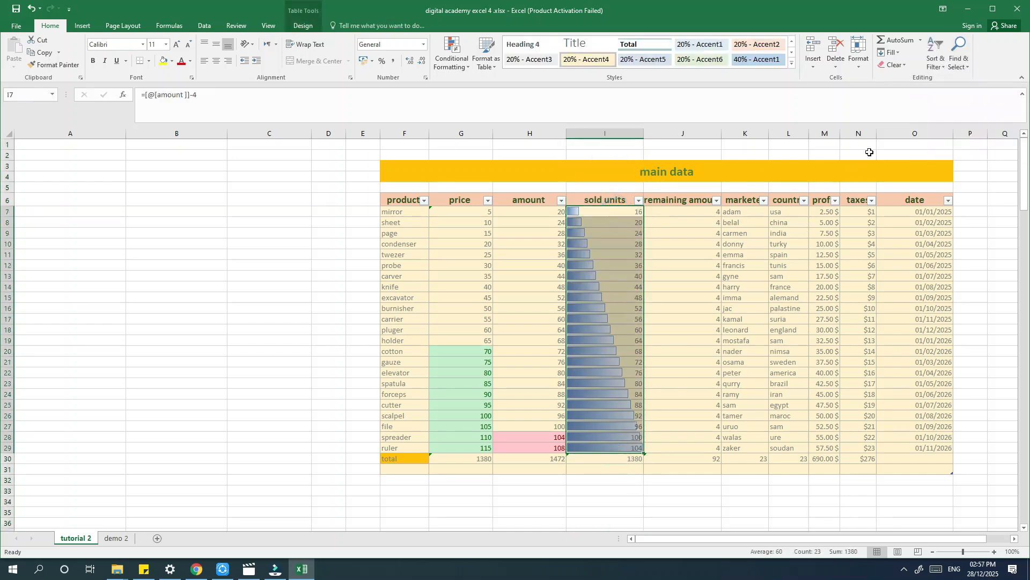
{"action": "left_click", "coordinate": [937, 61]}
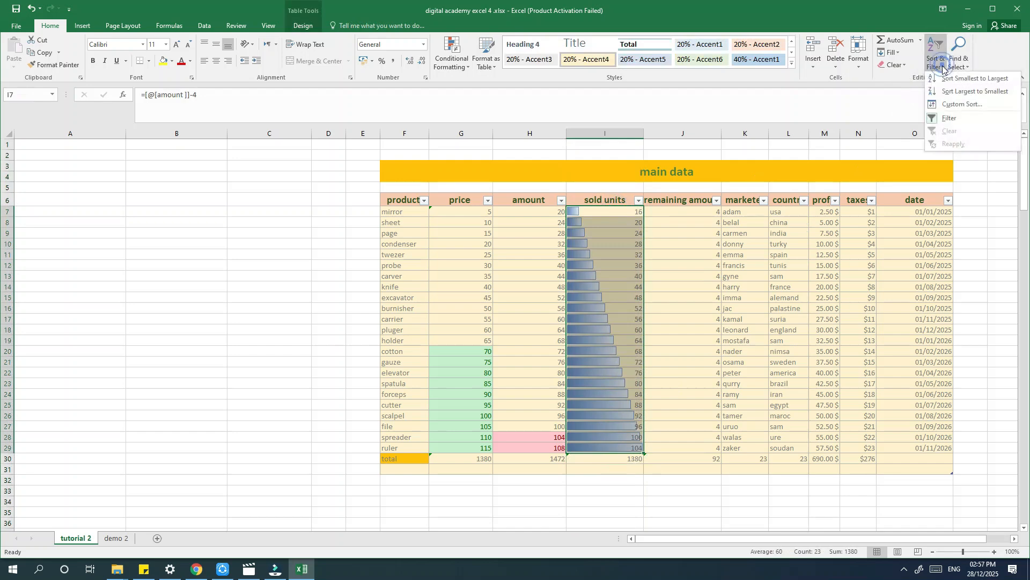
{"action": "left_click", "coordinate": [972, 92]}
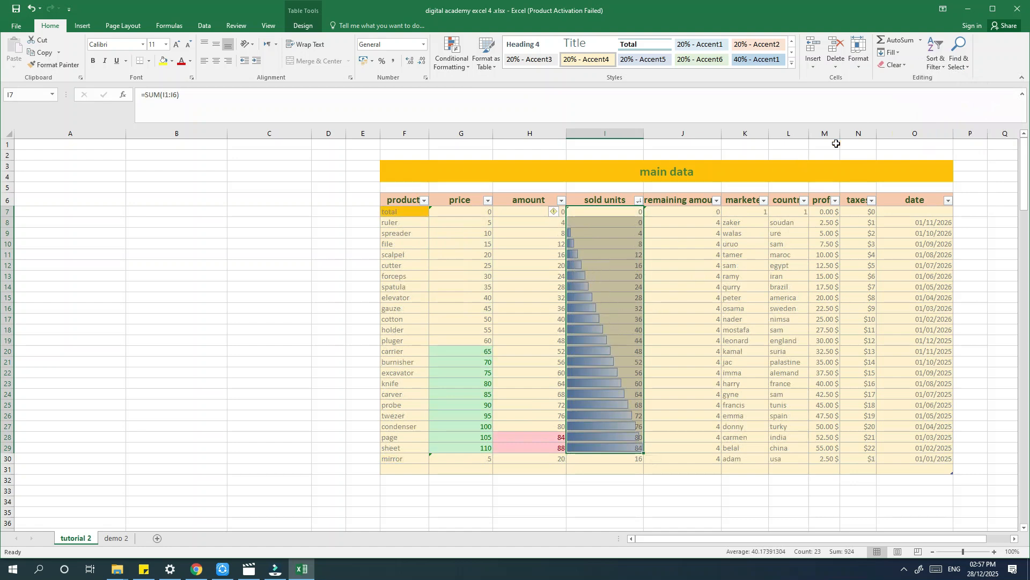
Step: Repeat the largest-to-smallest sort of the sold units twice, and re-sort them from smallest to largest
{"action": "left_click", "coordinate": [938, 67]}
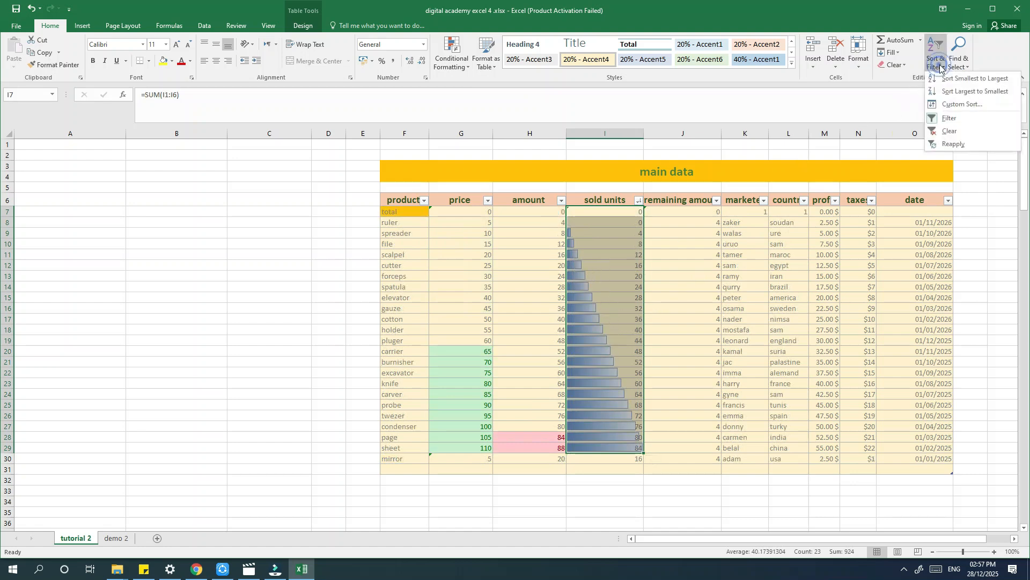
{"action": "left_click", "coordinate": [964, 92]}
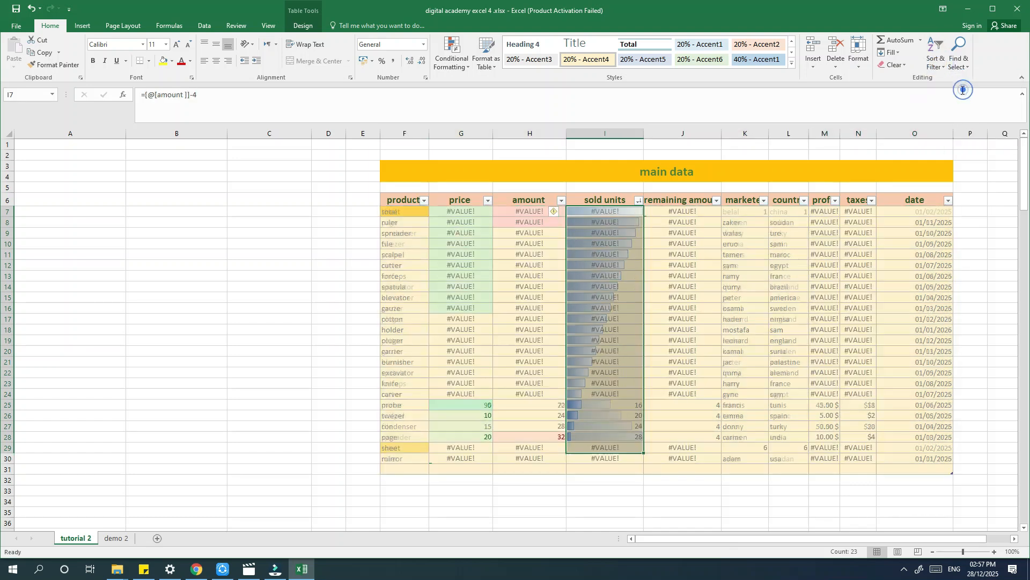
{"action": "left_click", "coordinate": [938, 67]}
{"action": "left_click", "coordinate": [955, 92]}
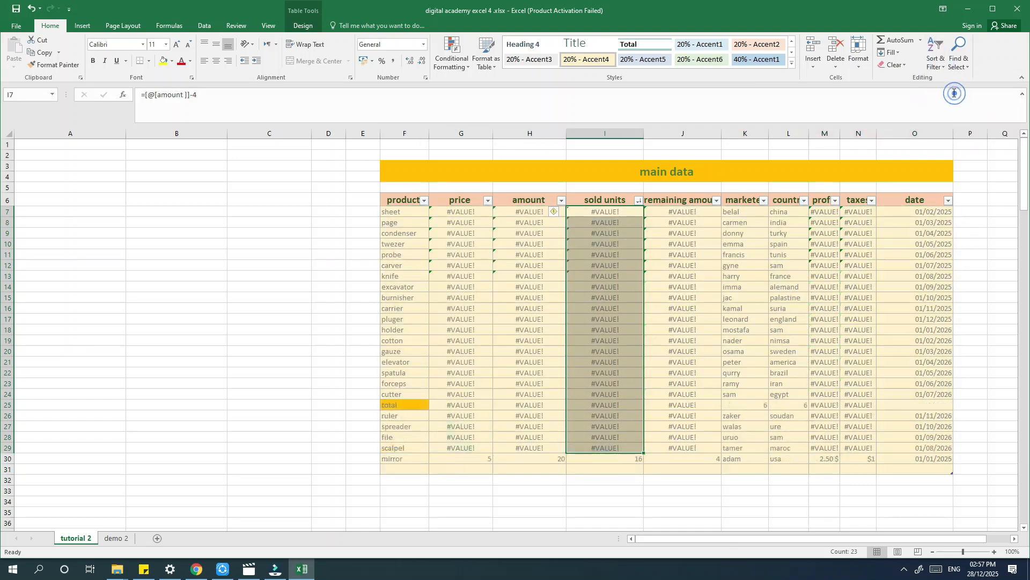
{"action": "left_click", "coordinate": [939, 67]}
{"action": "left_click", "coordinate": [955, 82]}
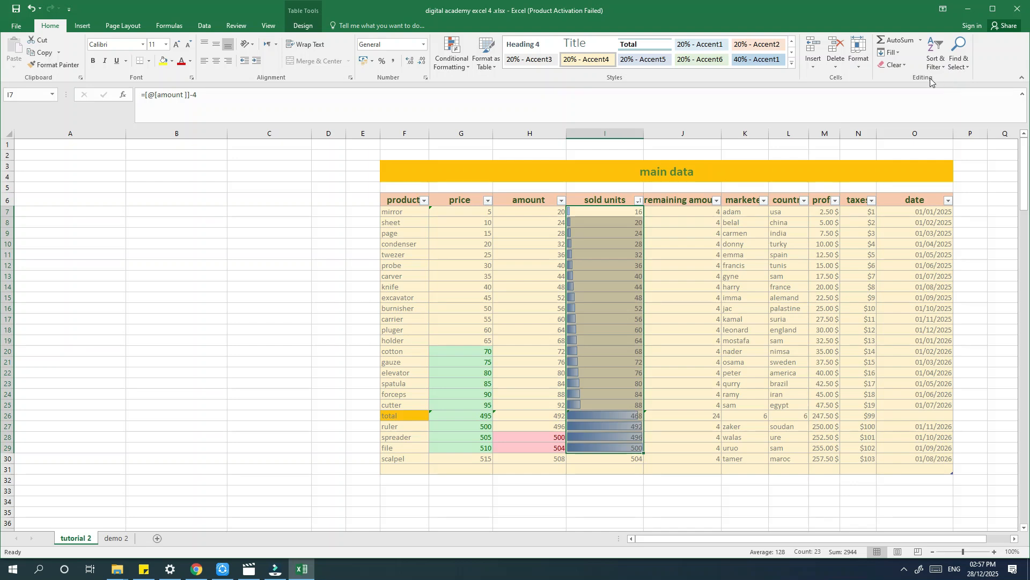
Step: Try sorting the table by sold units from largest to smallest again, and undo that sort
{"action": "left_click", "coordinate": [938, 67]}
{"action": "left_click", "coordinate": [949, 92]}
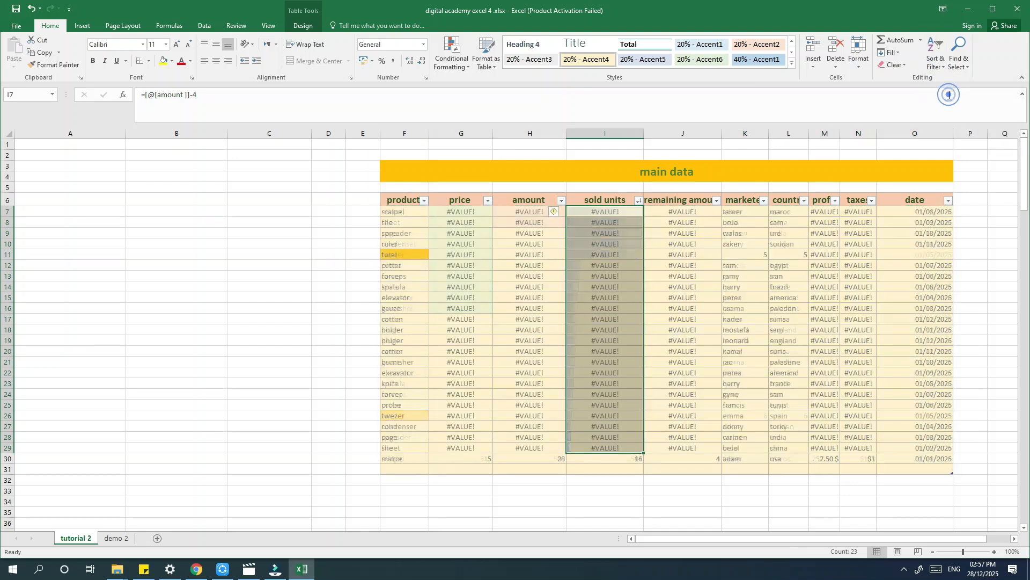
{"action": "left_click", "coordinate": [571, 361]}
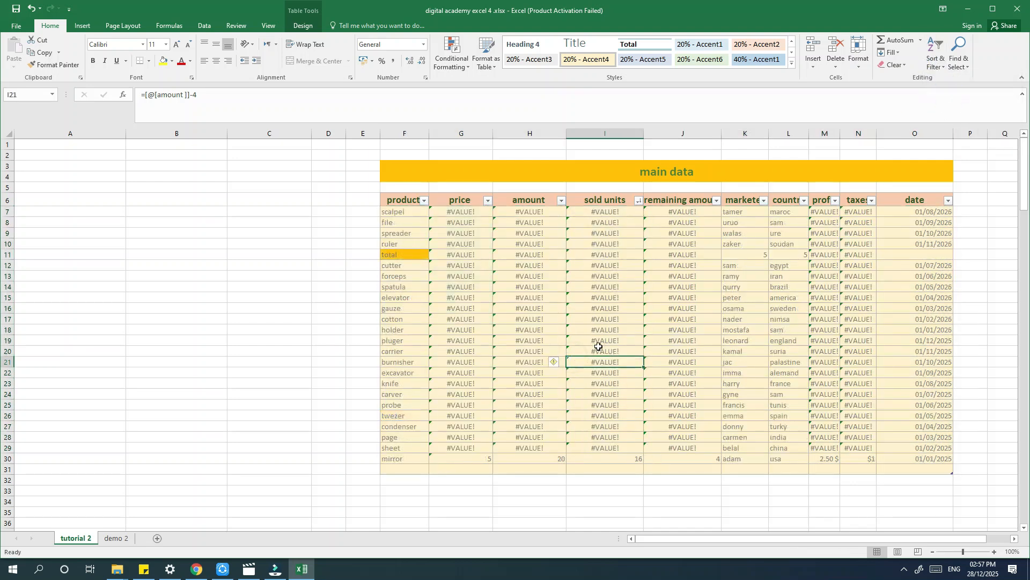
{"action": "key", "text": "ctrl+z"}
{"action": "left_click", "coordinate": [610, 331]}
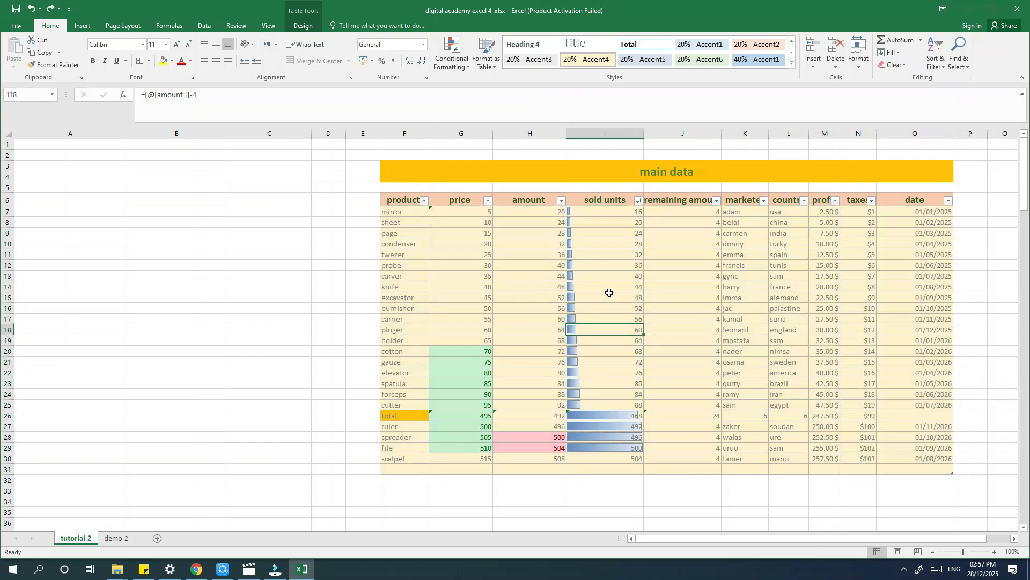
{"action": "left_click", "coordinate": [609, 293]}
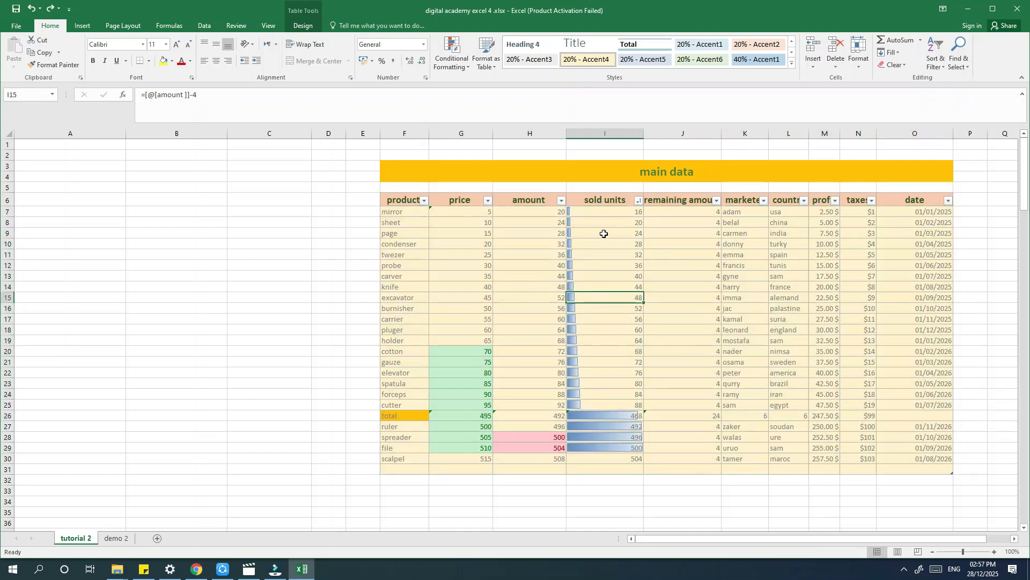
Step: Clear the conditional formatting rules from the sold units in I7:I29
{"action": "left_click_drag", "start_coordinate": [605, 212], "coordinate": [612, 446]}
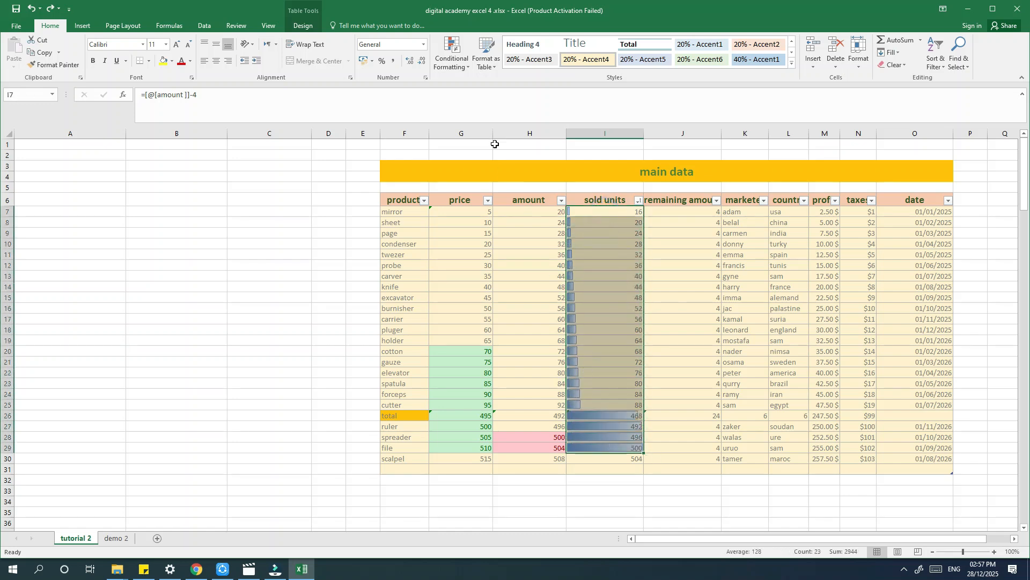
{"action": "left_click", "coordinate": [451, 53]}
{"action": "mouse_move", "coordinate": [510, 210]}
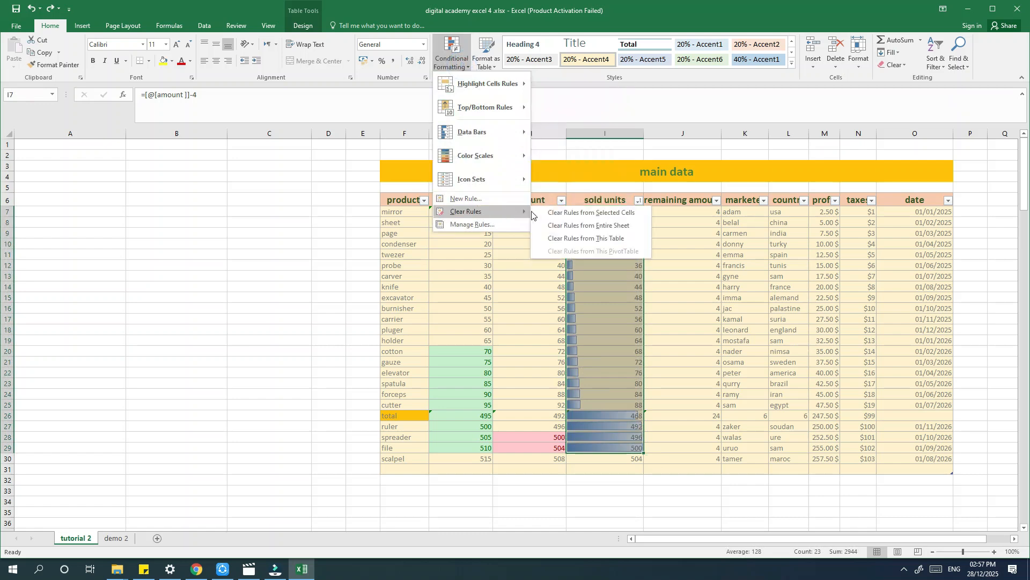
{"action": "left_click", "coordinate": [573, 214]}
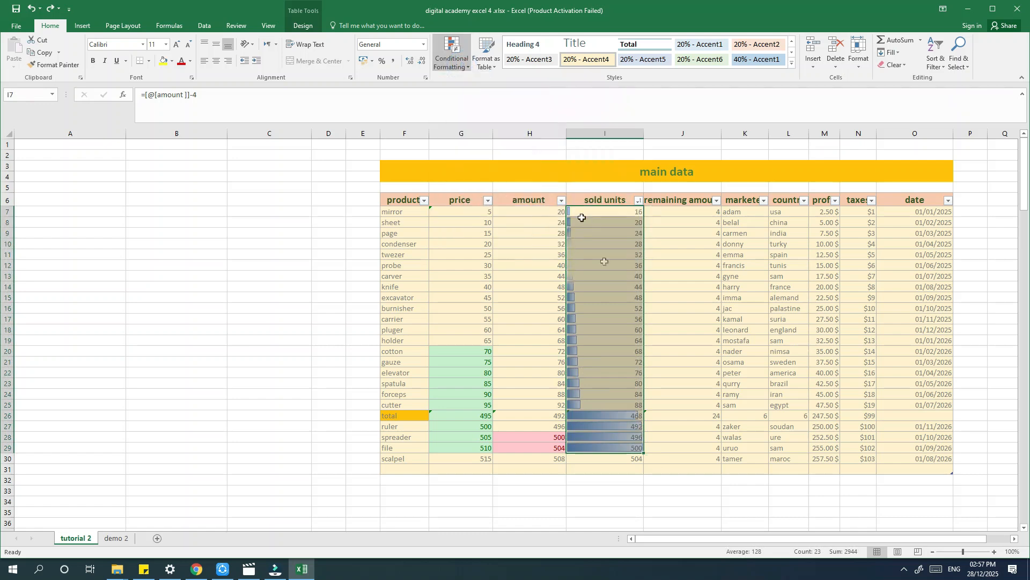
Step: Preview data bar styles, including the light blue solid fill, on the sold units in I7:I29 without applying one
{"action": "left_click", "coordinate": [452, 55]}
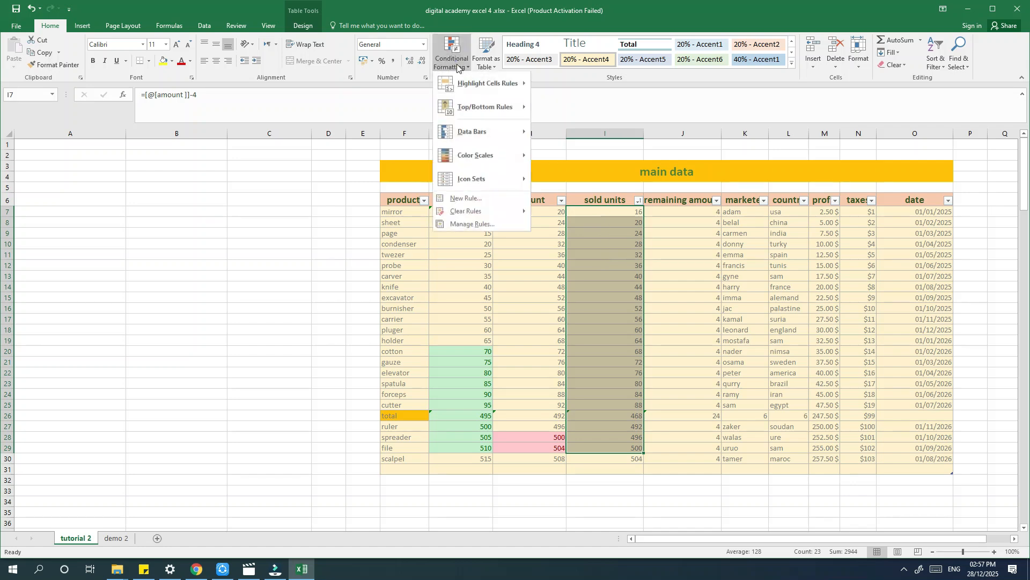
{"action": "mouse_move", "coordinate": [497, 130]}
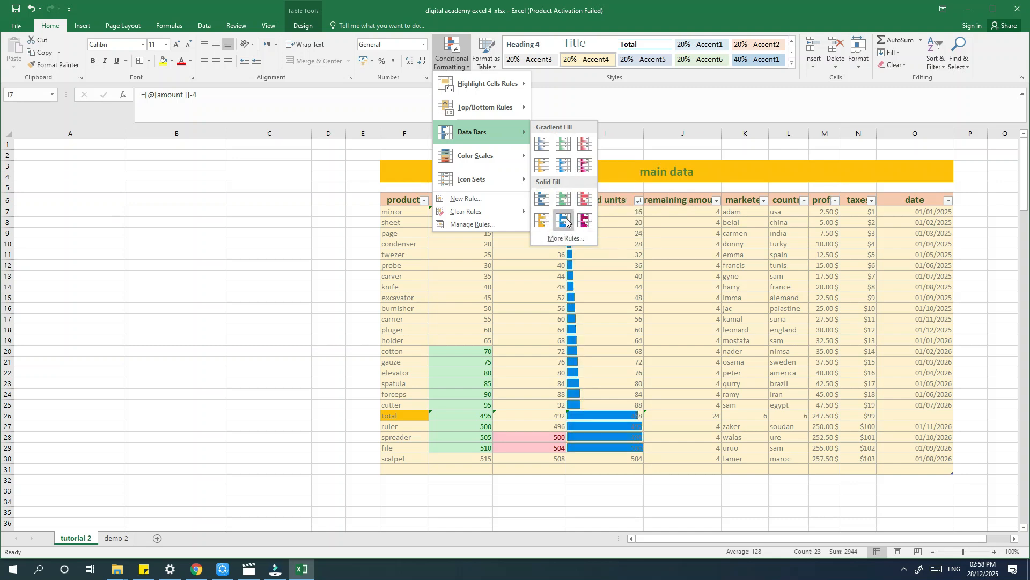
{"action": "left_click", "coordinate": [613, 277]}
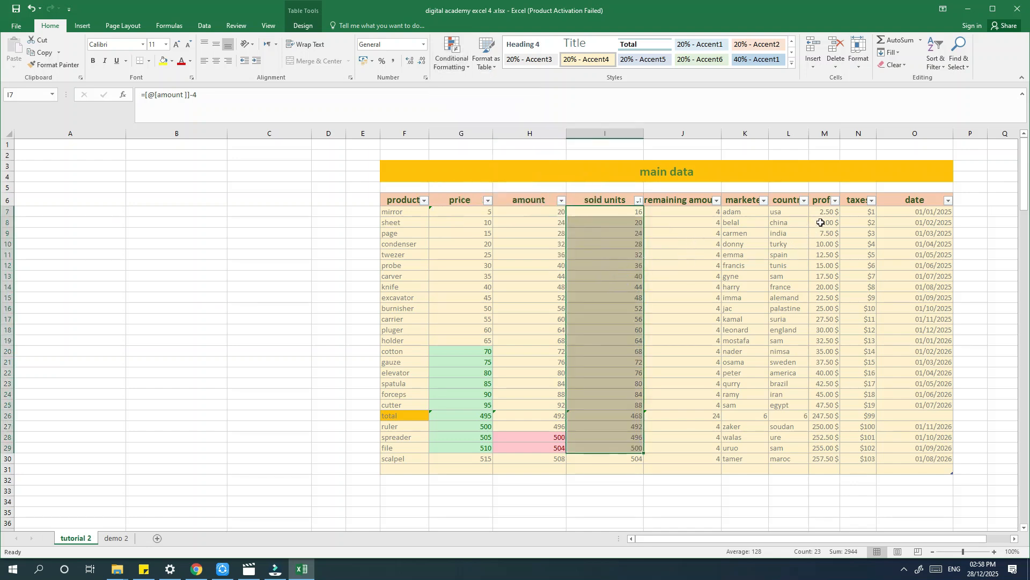
Step: Widen the profit column and display the profit values in M7:M29 without decimal places
{"action": "left_click_drag", "start_coordinate": [822, 211], "coordinate": [827, 447]}
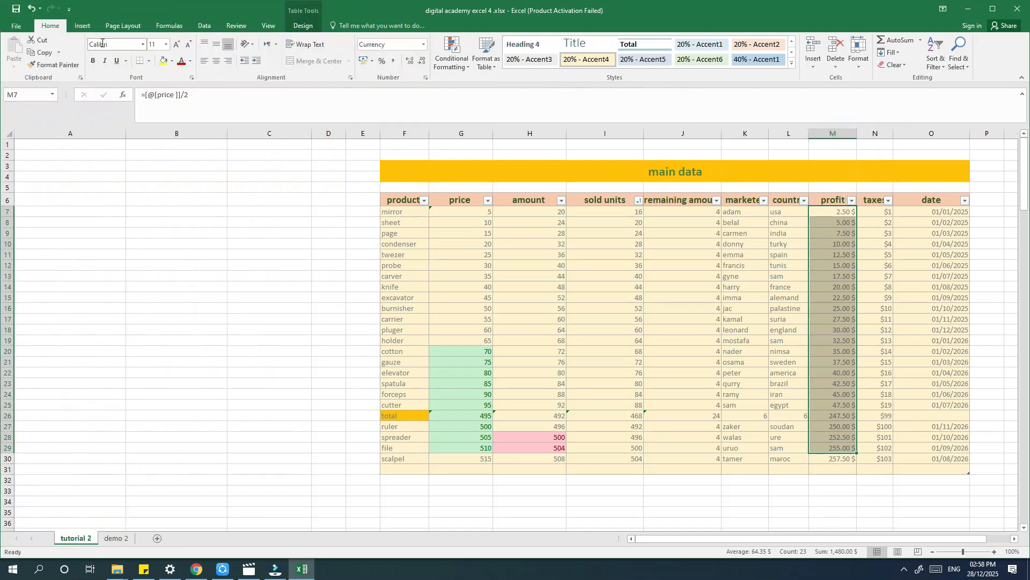
{"action": "left_click", "coordinate": [423, 61]}
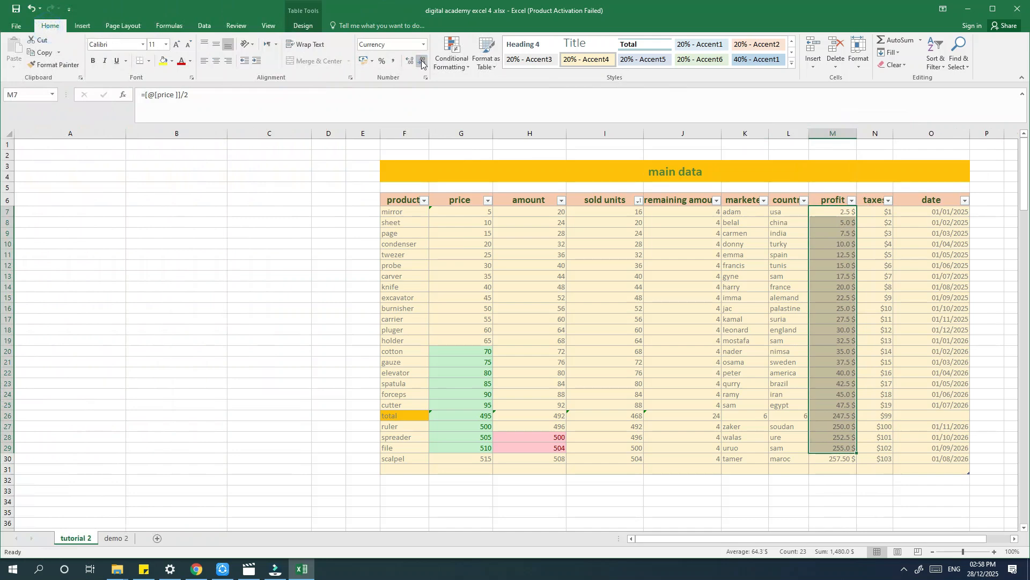
{"action": "left_click", "coordinate": [423, 61]}
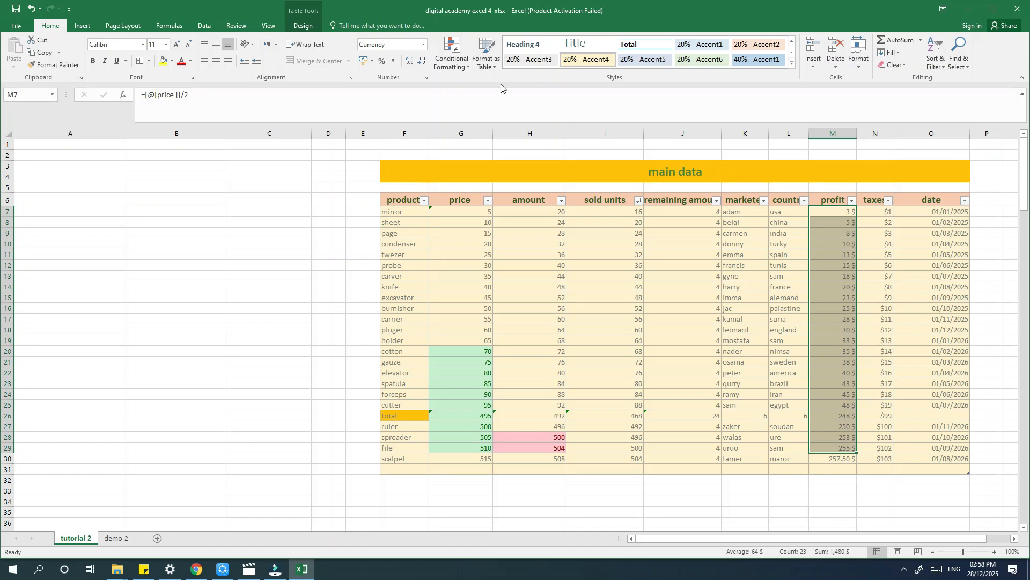
{"action": "left_click", "coordinate": [437, 56]}
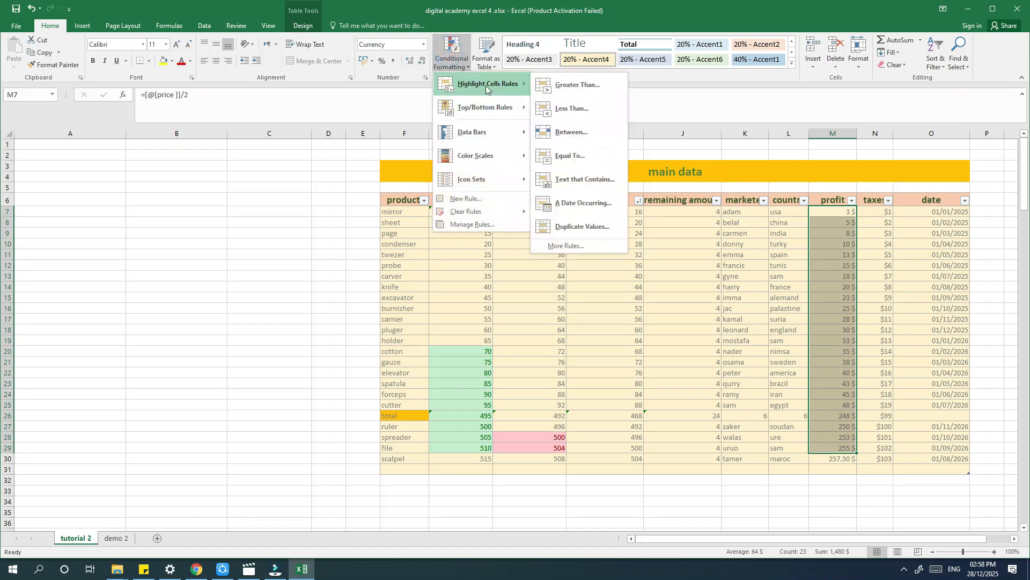
{"action": "mouse_move", "coordinate": [483, 110]}
{"action": "mouse_move", "coordinate": [473, 139]}
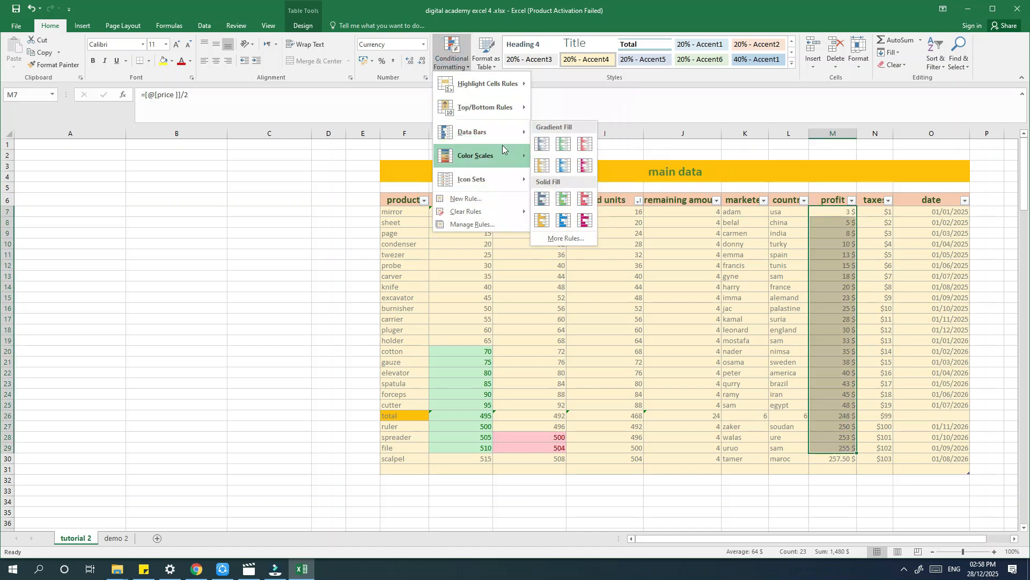
{"action": "left_click", "coordinate": [410, 430]}
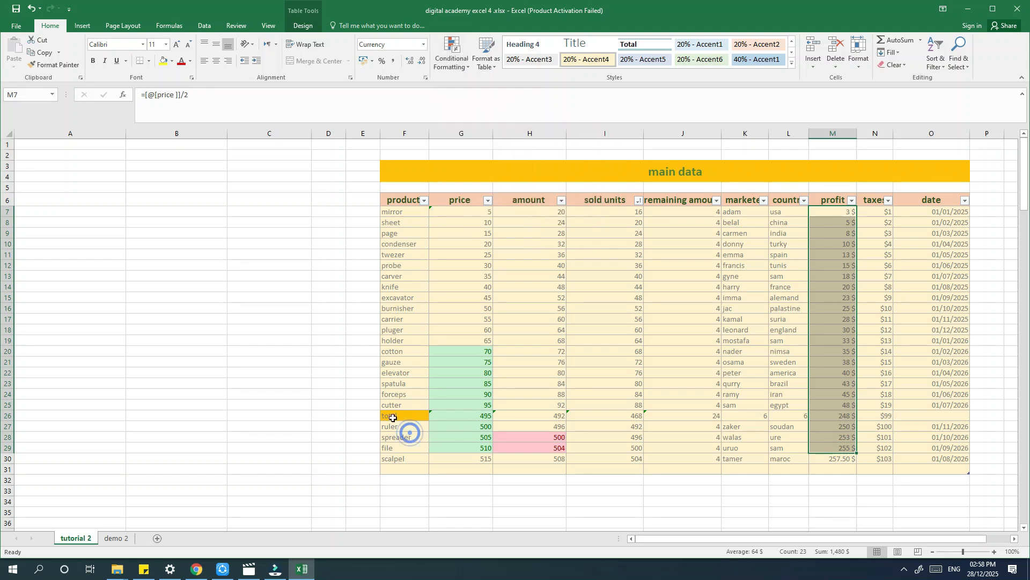
Step: Delete the contents of the four product rows below the total row, F27:O30
{"action": "left_click_drag", "start_coordinate": [391, 424], "coordinate": [460, 455]}
{"action": "key", "text": "Delete"}
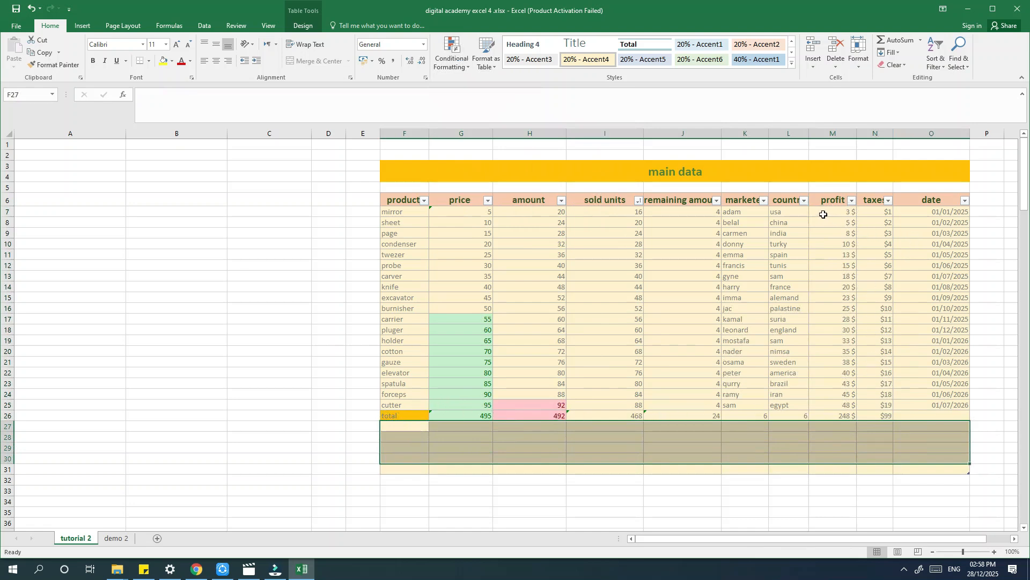
Step: Preview data bars, color scales and icon sets on the profits in M7:M25, and apply the colored five-arrow icon set
{"action": "left_click_drag", "start_coordinate": [824, 214], "coordinate": [831, 405]}
{"action": "left_click", "coordinate": [460, 54]}
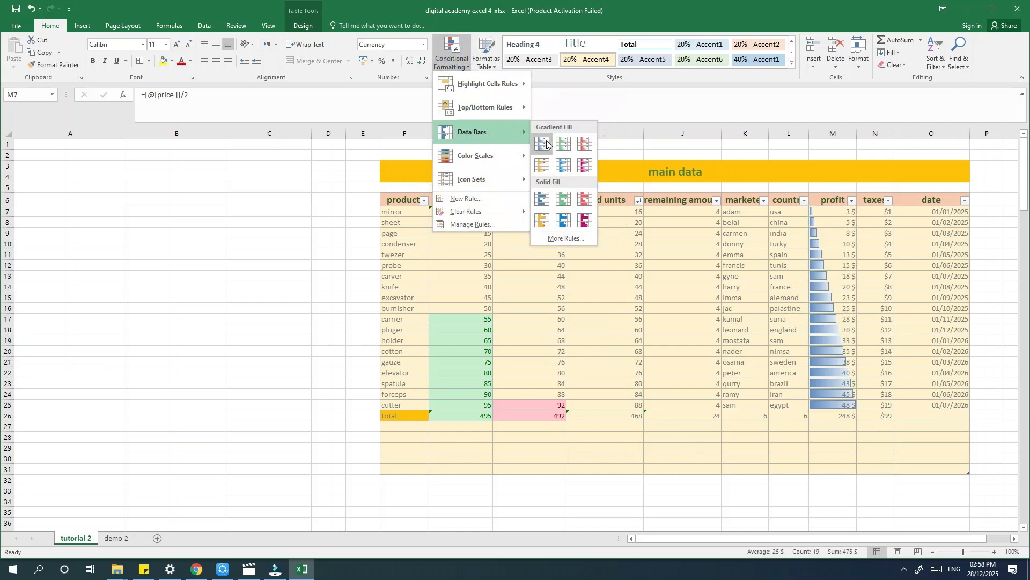
{"action": "mouse_move", "coordinate": [484, 162]}
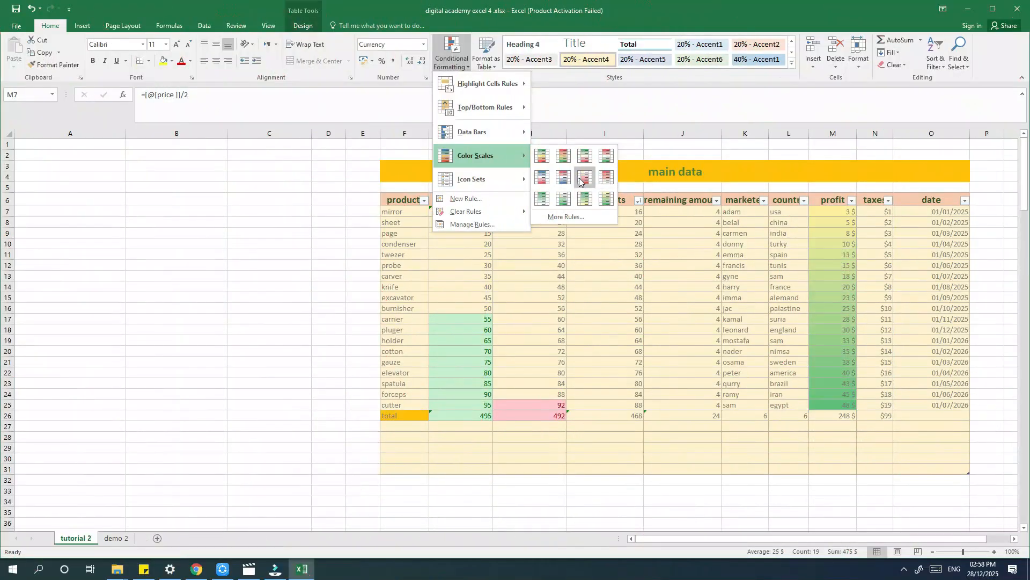
{"action": "mouse_move", "coordinate": [501, 134]}
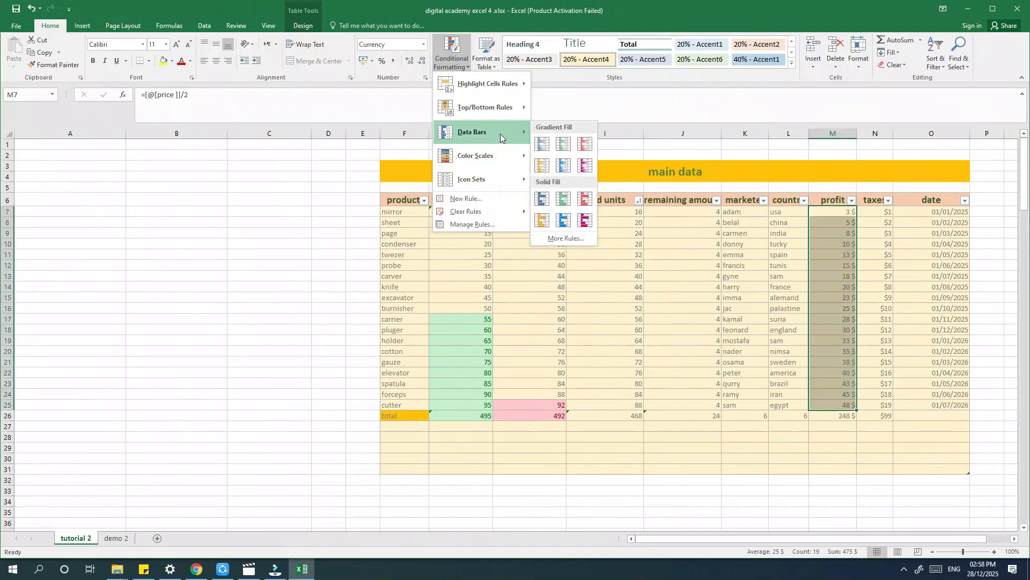
{"action": "mouse_move", "coordinate": [478, 164]}
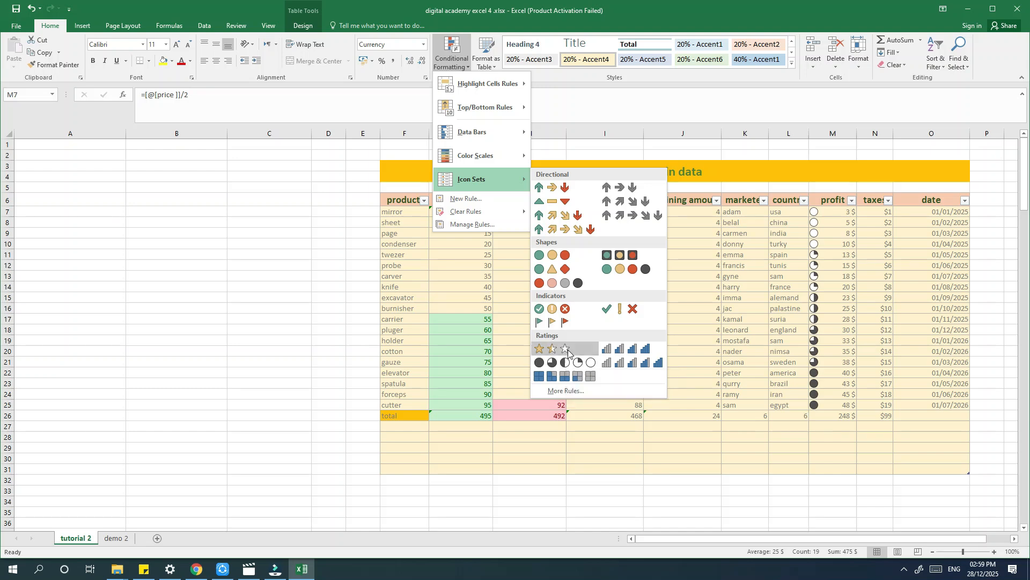
{"action": "left_click", "coordinate": [585, 231]}
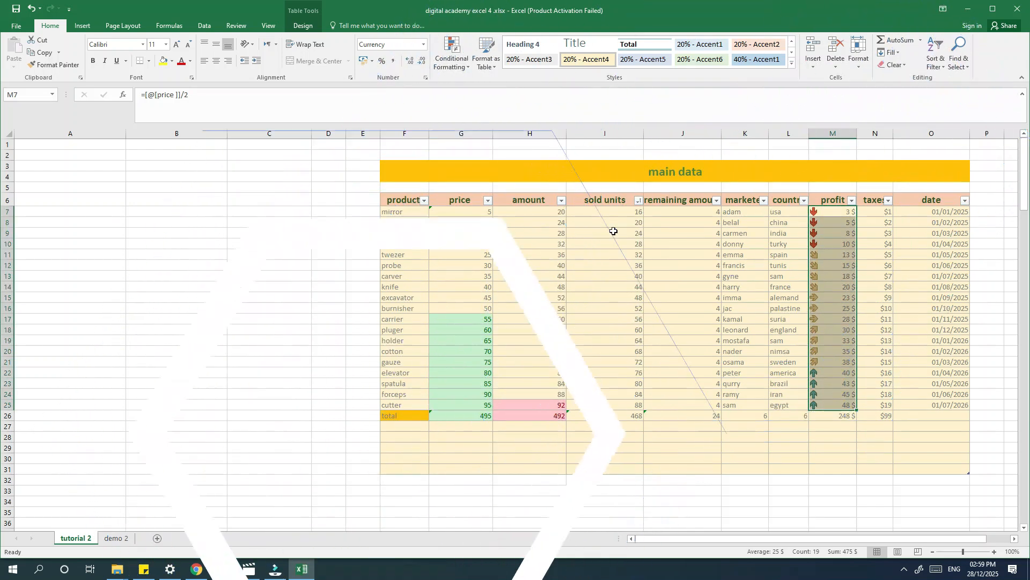
Step: Apply the four-circle red-to-black icon set to the sold units in I7:I25
{"action": "left_click_drag", "start_coordinate": [619, 211], "coordinate": [623, 404]}
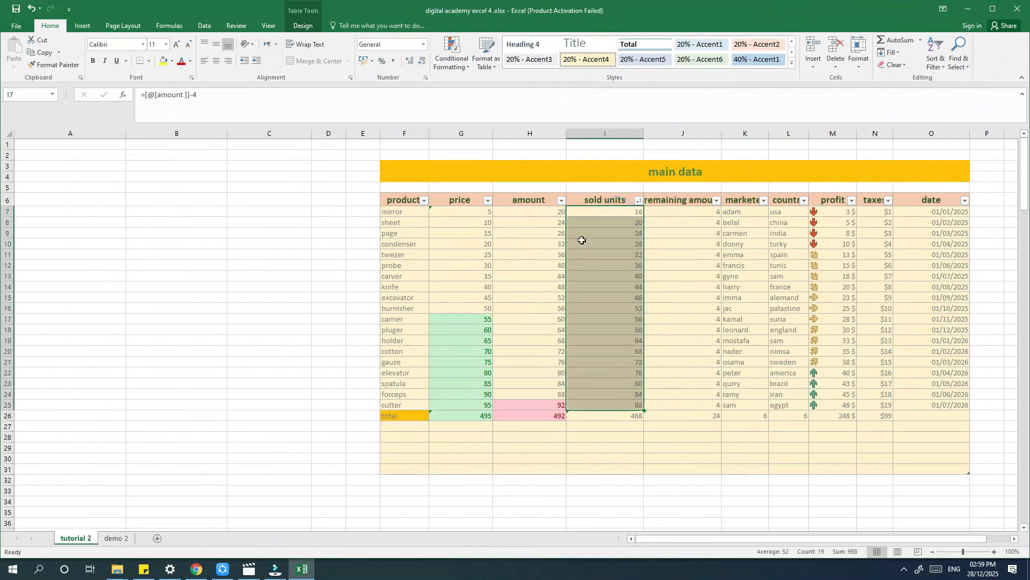
{"action": "left_click", "coordinate": [453, 57]}
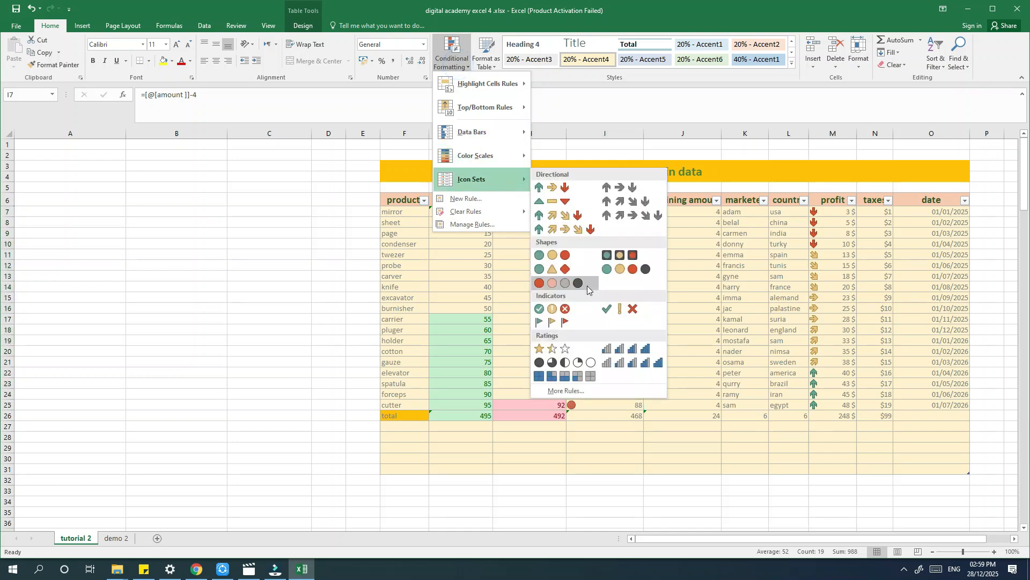
{"action": "left_click", "coordinate": [581, 283]}
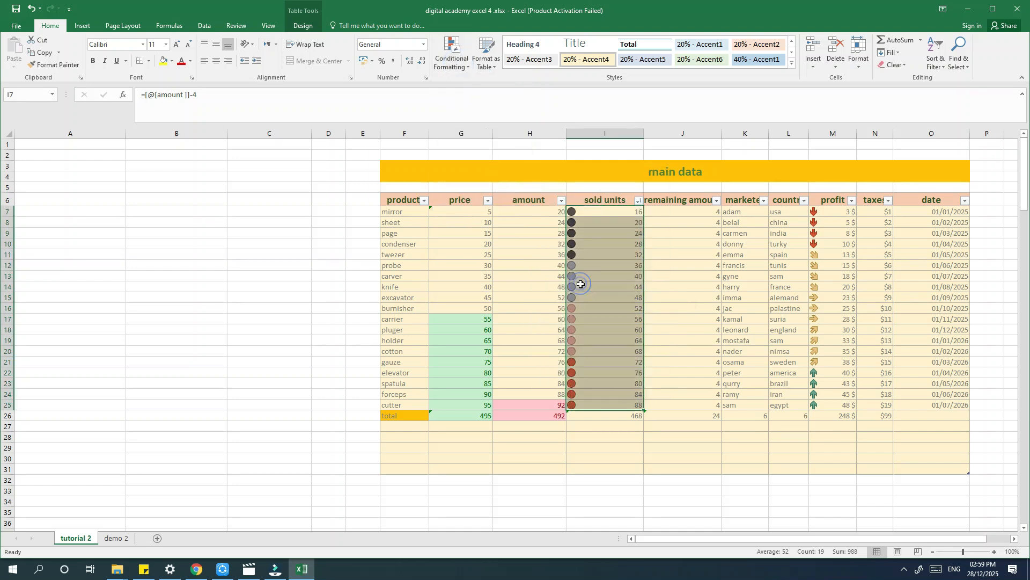
Step: Apply the gray five-arrow icon set to the amounts in H7:H25
{"action": "left_click_drag", "start_coordinate": [534, 211], "coordinate": [539, 406]}
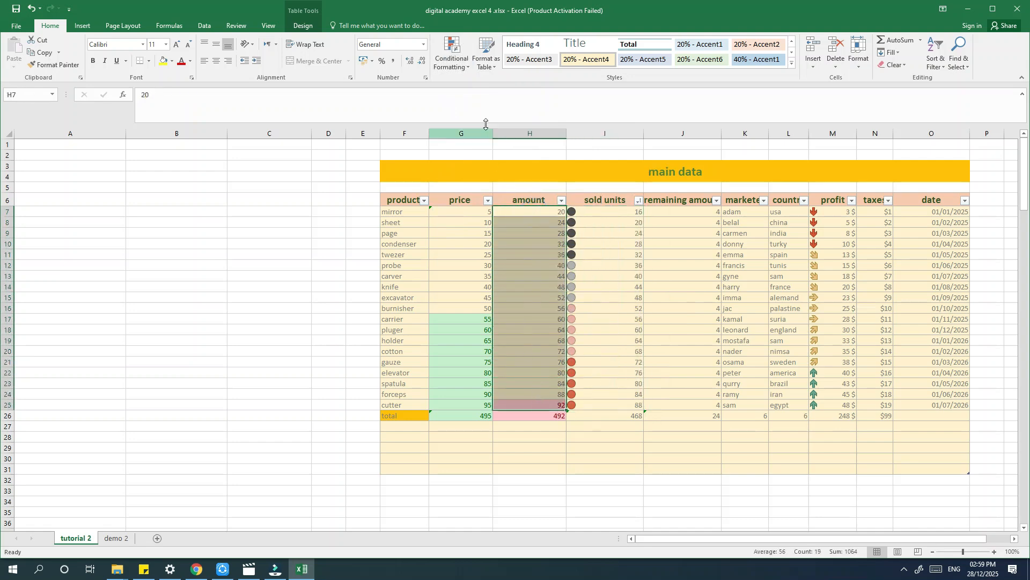
{"action": "left_click", "coordinate": [460, 56]}
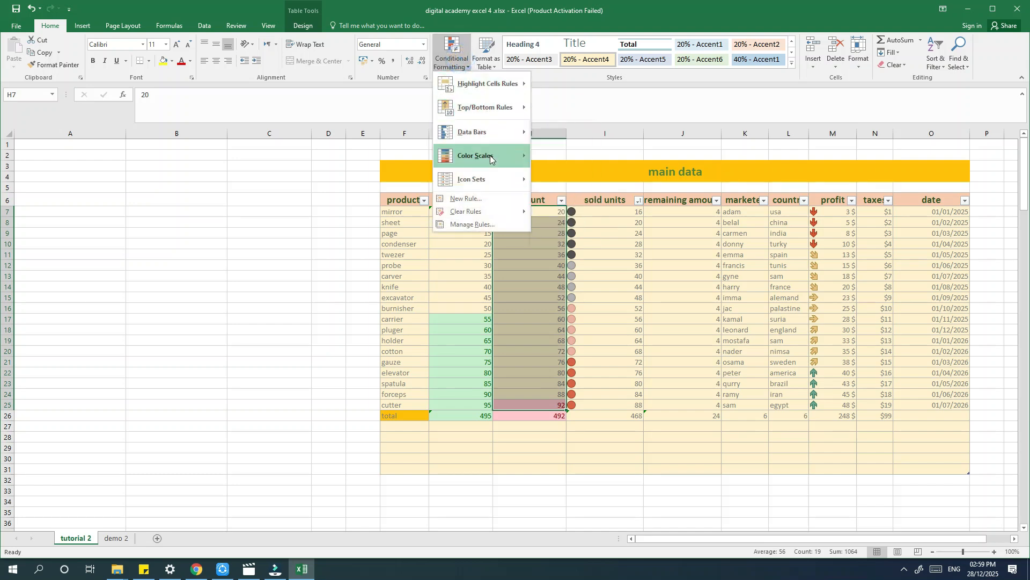
{"action": "mouse_move", "coordinate": [524, 180]}
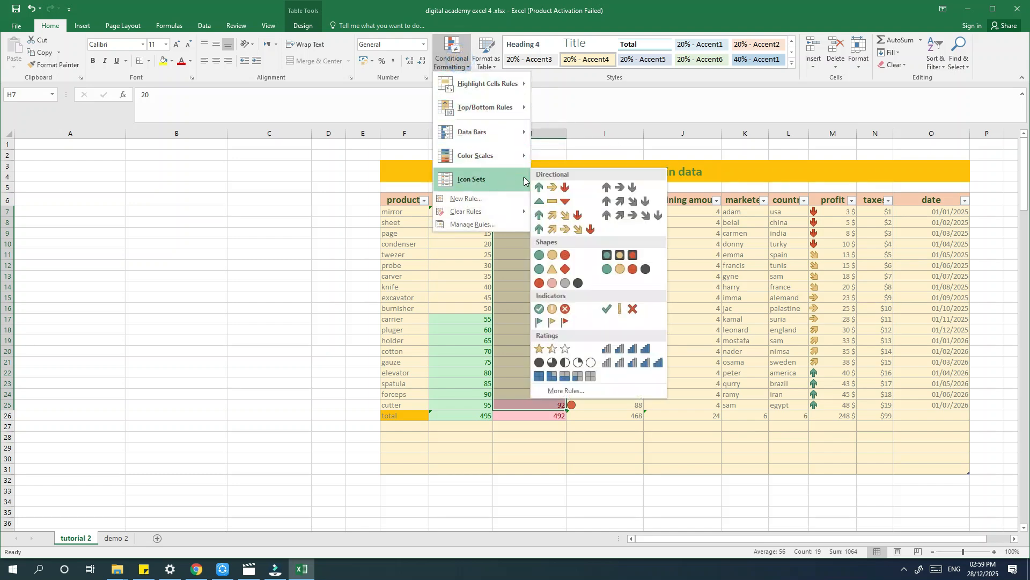
{"action": "left_click", "coordinate": [627, 218]}
Step: Apply the icon set of three green, yellow and red circles to the prices in G7:G25
{"action": "left_click_drag", "start_coordinate": [460, 212], "coordinate": [471, 401]}
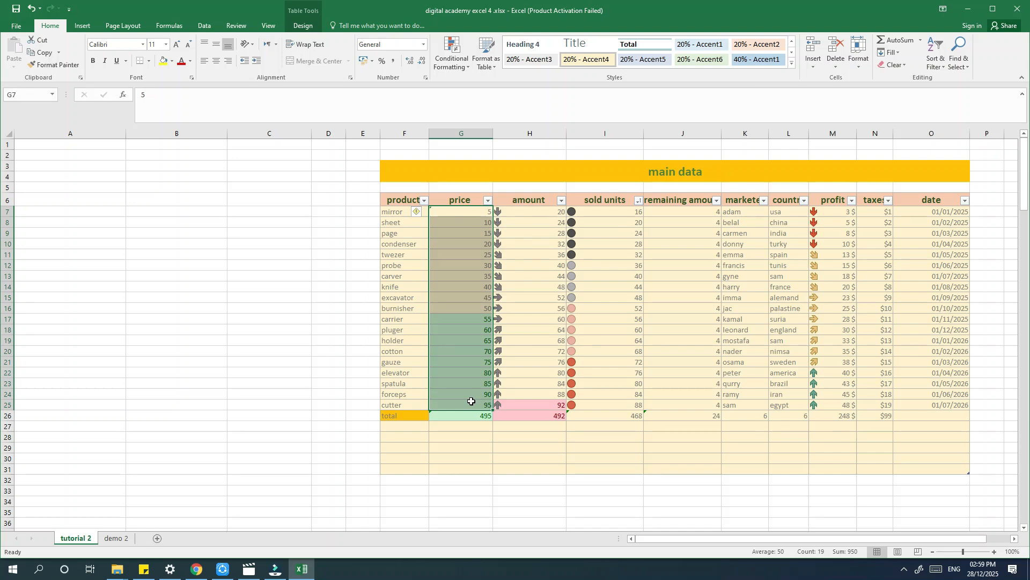
{"action": "left_click", "coordinate": [465, 69]}
{"action": "mouse_move", "coordinate": [494, 178]}
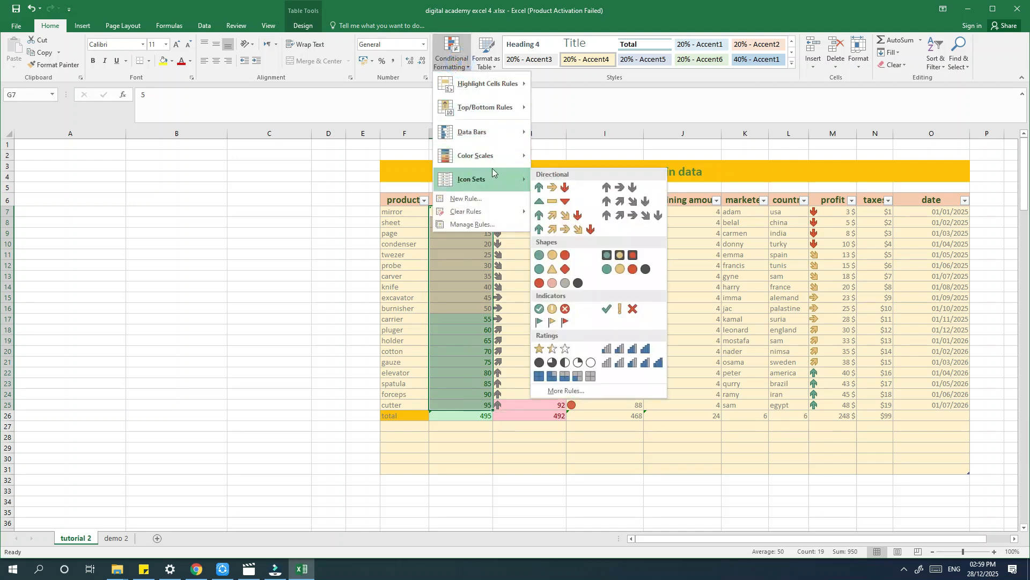
{"action": "left_click", "coordinate": [576, 257]}
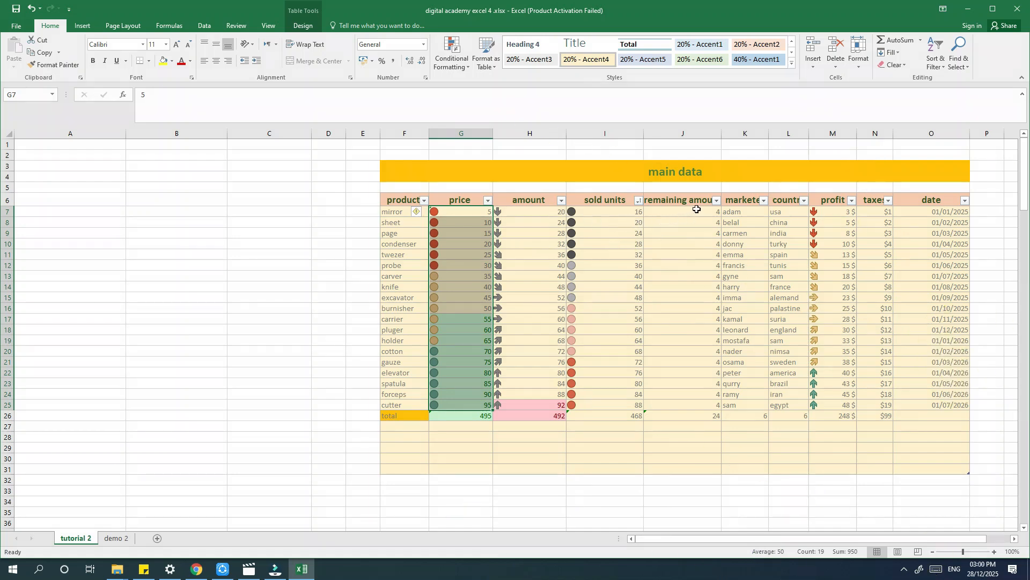
Step: Apply the three-star rating icon set to the remaining amounts in J7:J25
{"action": "left_click_drag", "start_coordinate": [698, 208], "coordinate": [671, 406]}
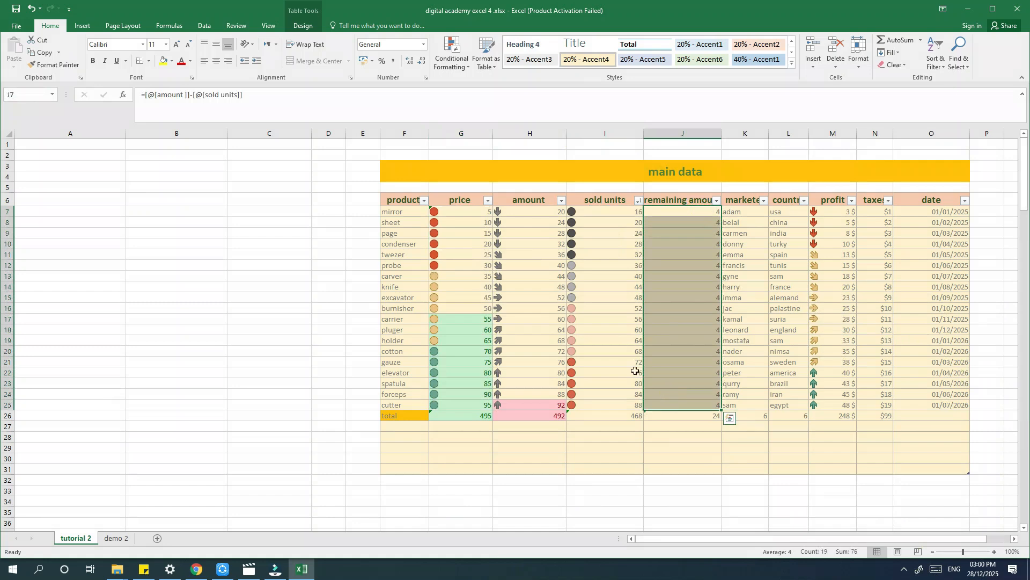
{"action": "left_click", "coordinate": [459, 64]}
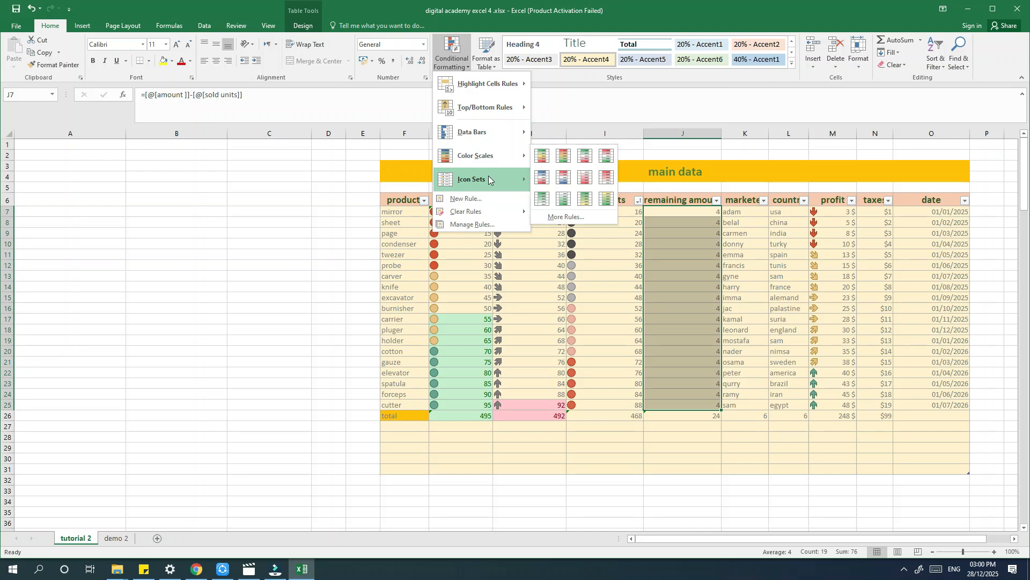
{"action": "mouse_move", "coordinate": [501, 179]}
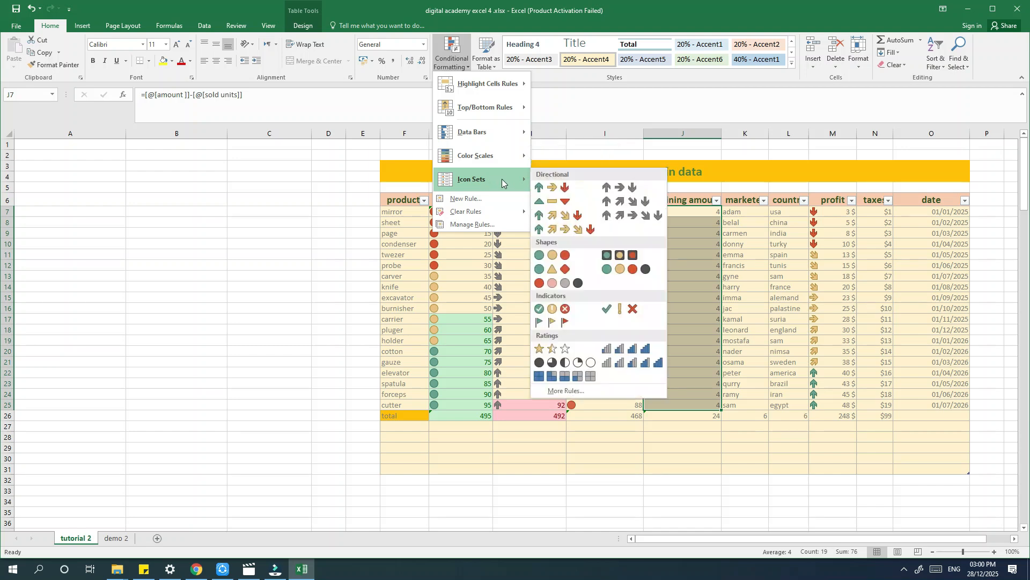
{"action": "left_click", "coordinate": [565, 350]}
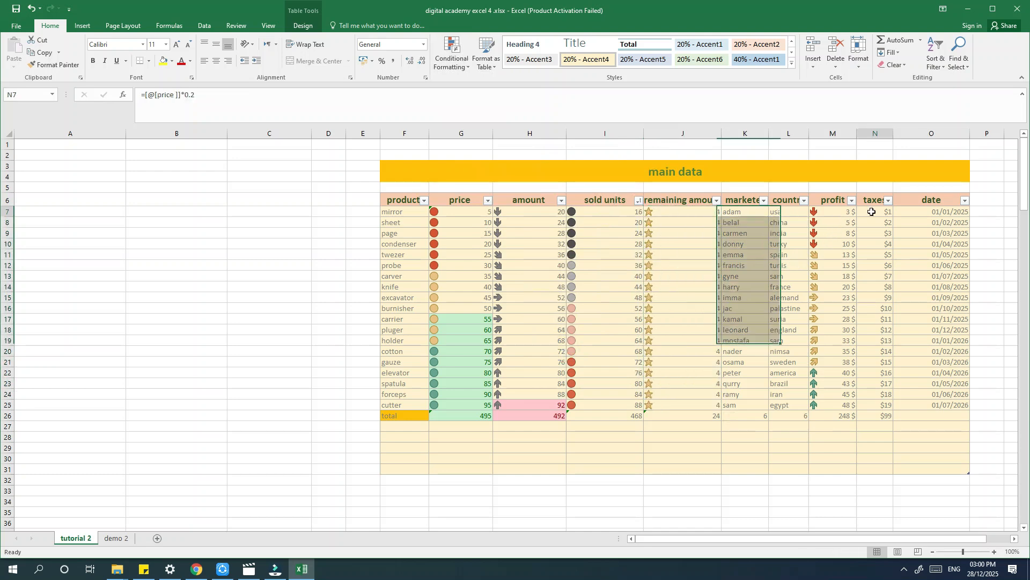
Step: Apply the uncircled check mark, exclamation point and cross icon set to the taxes in N7:N25
{"action": "left_click_drag", "start_coordinate": [869, 212], "coordinate": [872, 406]}
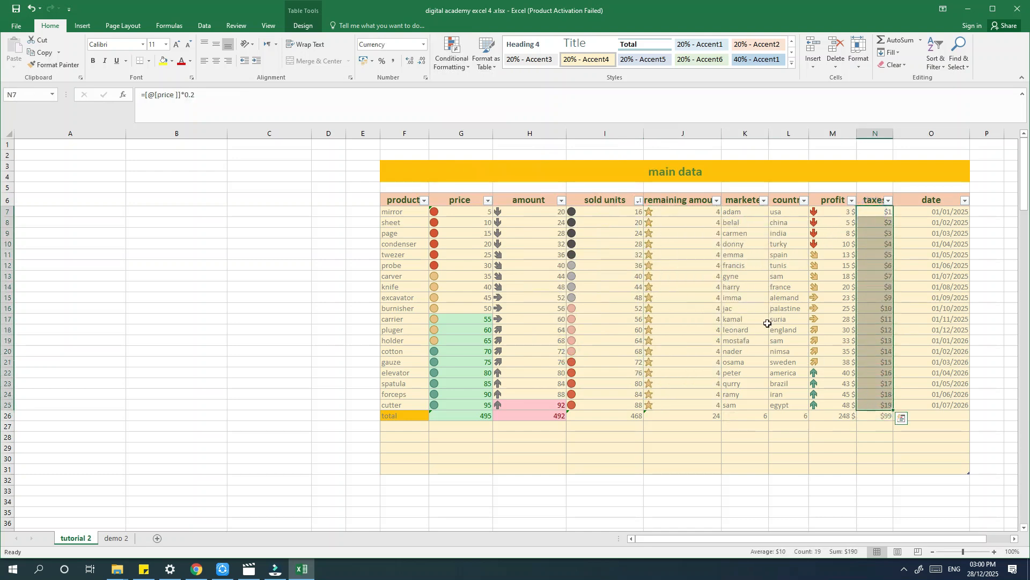
{"action": "left_click", "coordinate": [445, 55]}
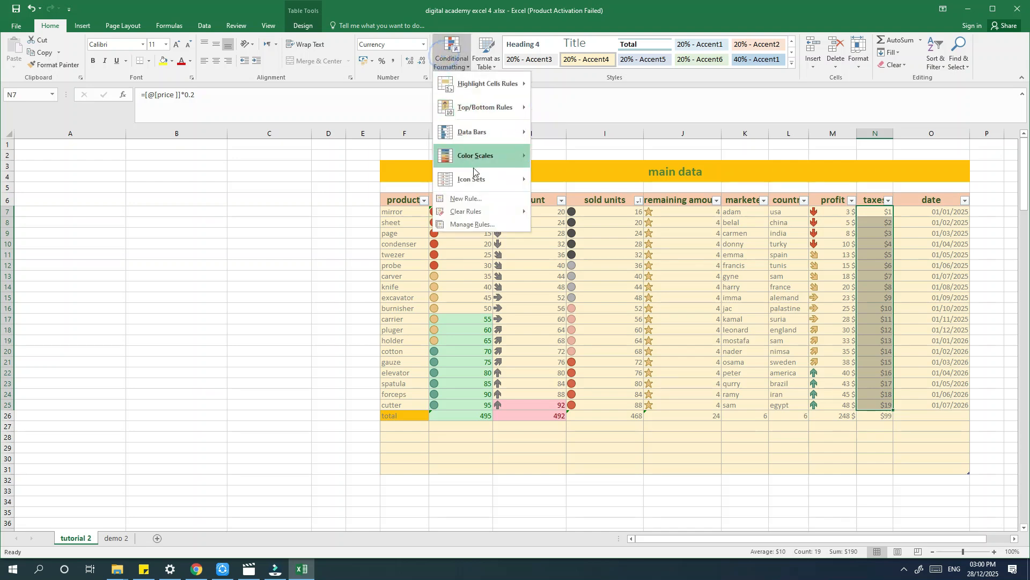
{"action": "mouse_move", "coordinate": [504, 178]}
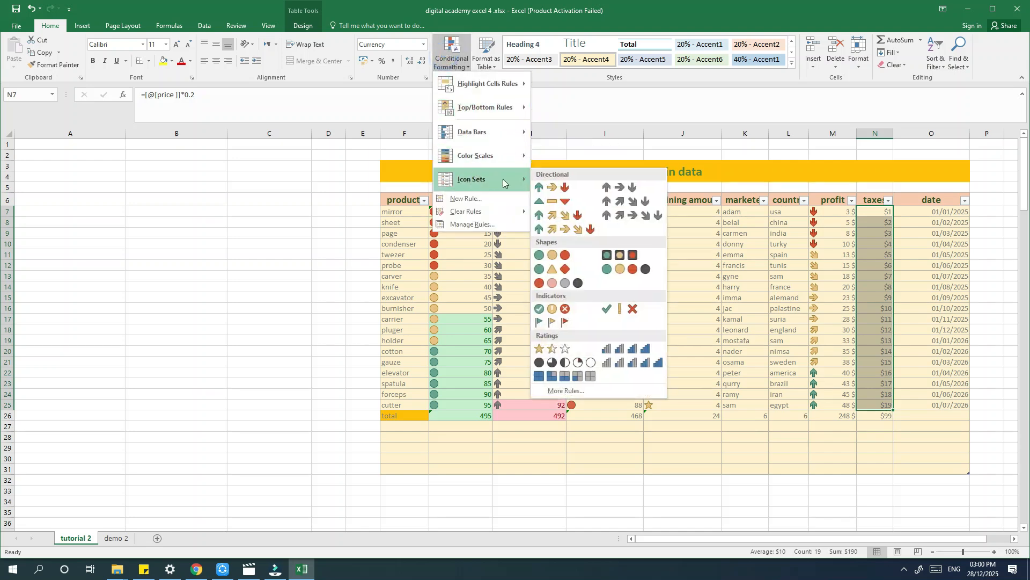
{"action": "left_click", "coordinate": [632, 310]}
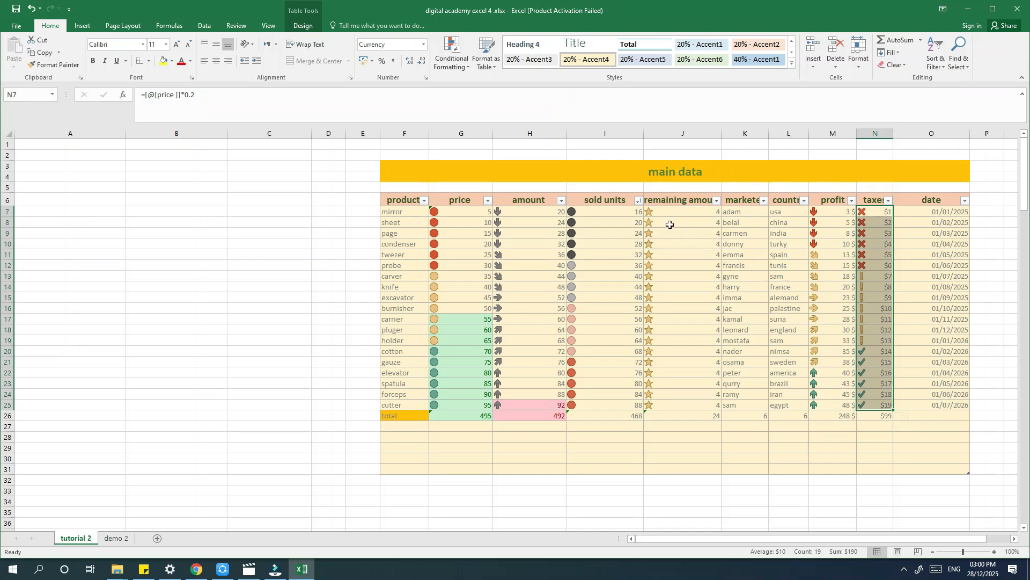
Step: Start a custom data bar rule for the sold units in I7:I25 and set its fill to Gradient Fill
{"action": "left_click_drag", "start_coordinate": [617, 213], "coordinate": [610, 403]}
{"action": "left_click", "coordinate": [451, 54]}
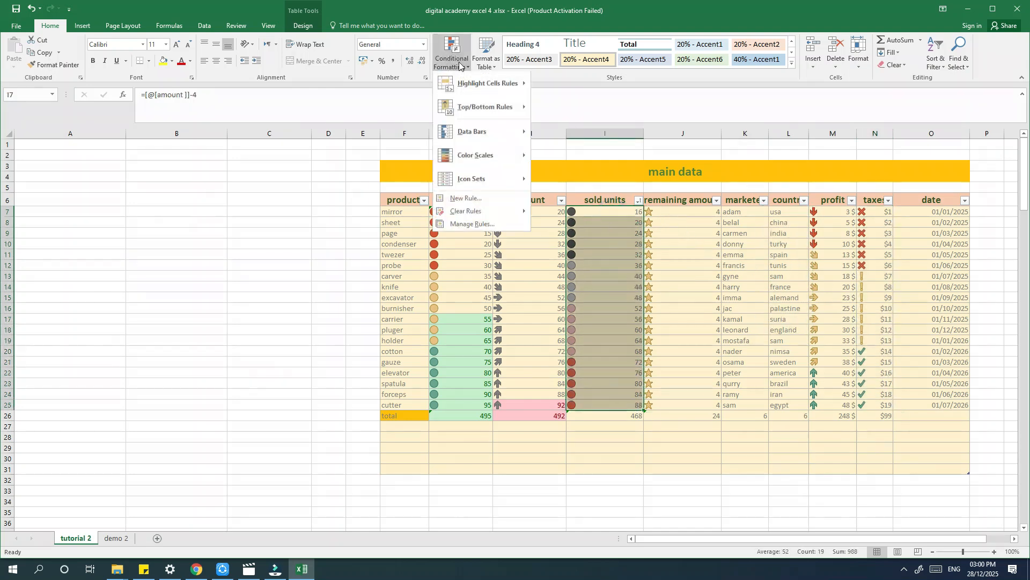
{"action": "mouse_move", "coordinate": [488, 85]}
{"action": "mouse_move", "coordinate": [497, 108]}
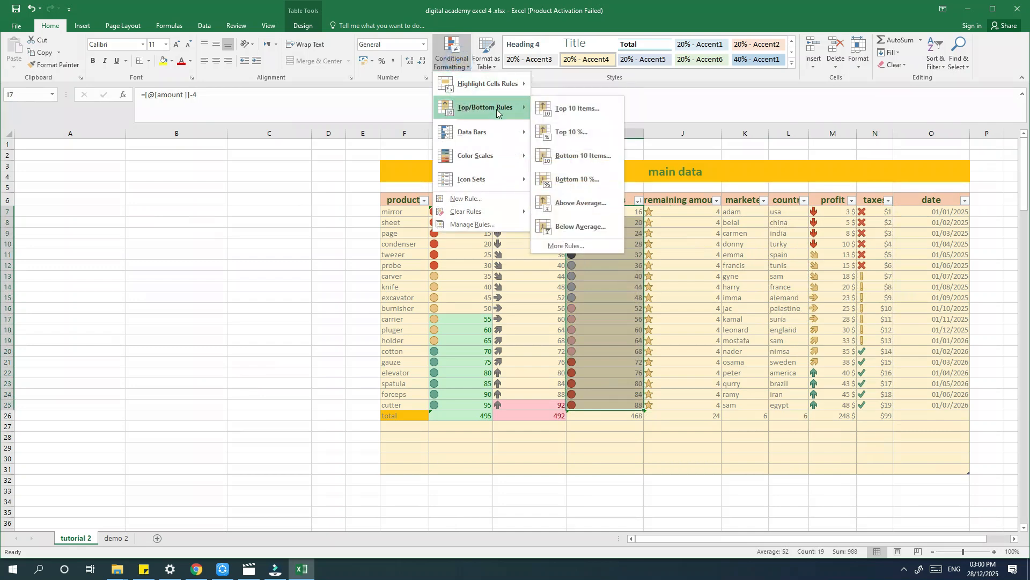
{"action": "mouse_move", "coordinate": [486, 140]}
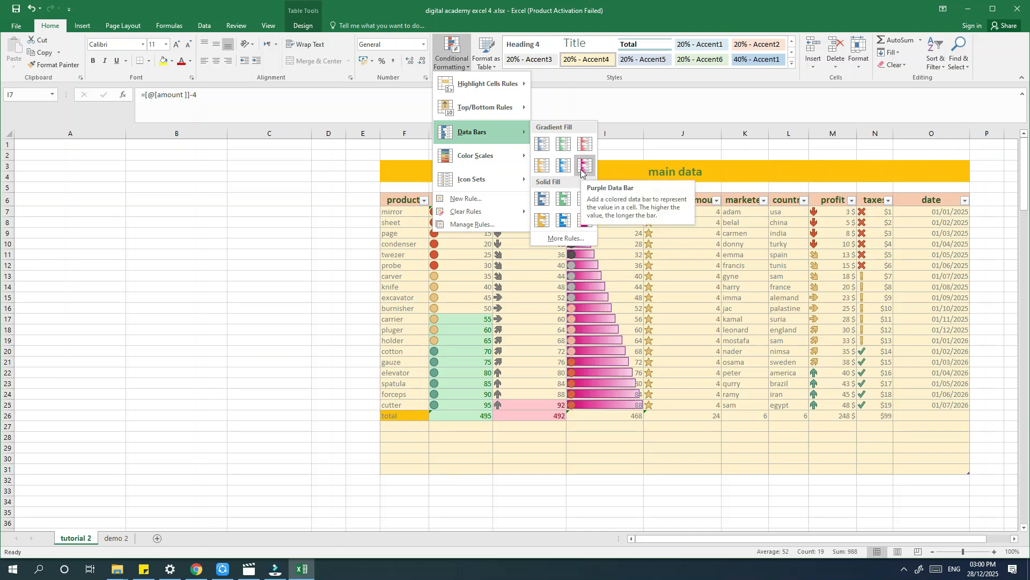
{"action": "left_click", "coordinate": [572, 238]}
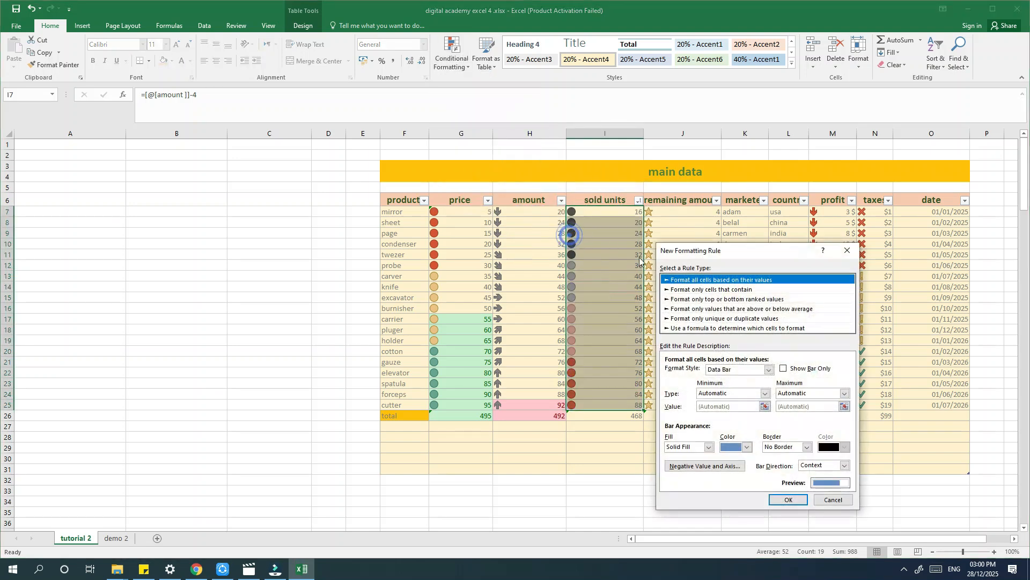
{"action": "left_click_drag", "start_coordinate": [678, 252], "coordinate": [730, 242]}
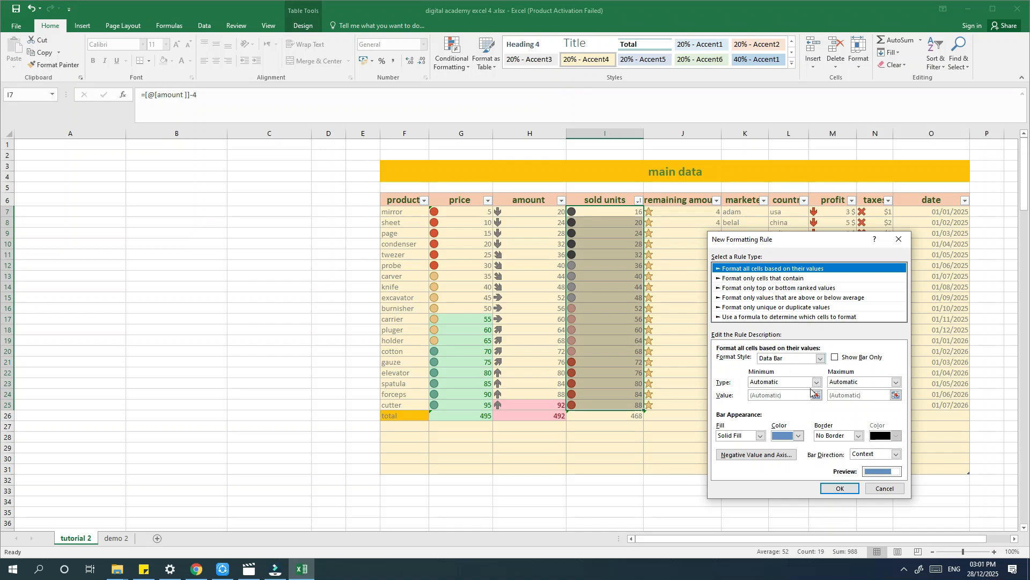
{"action": "left_click", "coordinate": [759, 436]}
{"action": "left_click", "coordinate": [739, 454]}
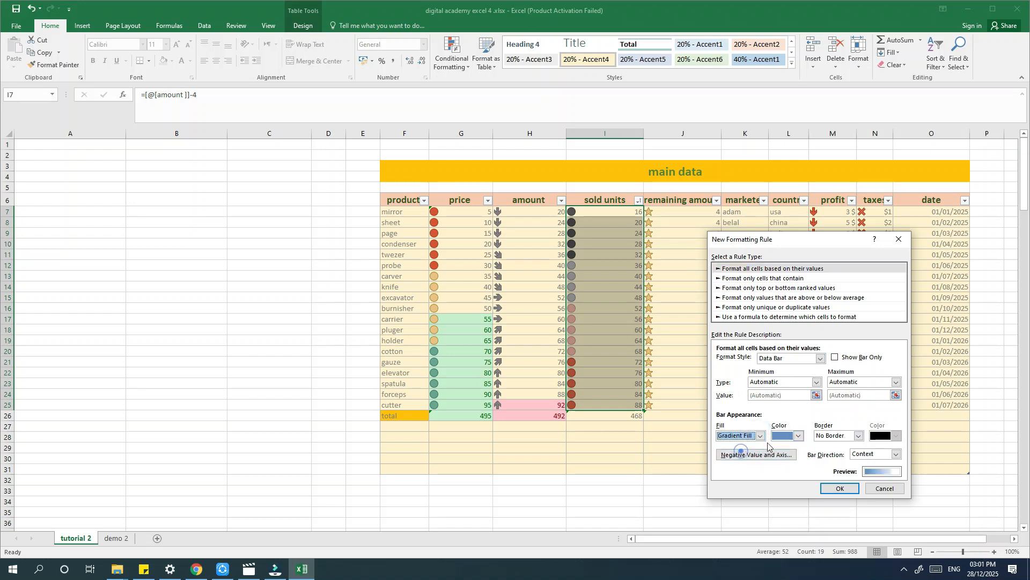
Step: Give the sold units data bars a light green color and a solid black border, and apply the rule
{"action": "left_click", "coordinate": [798, 436]}
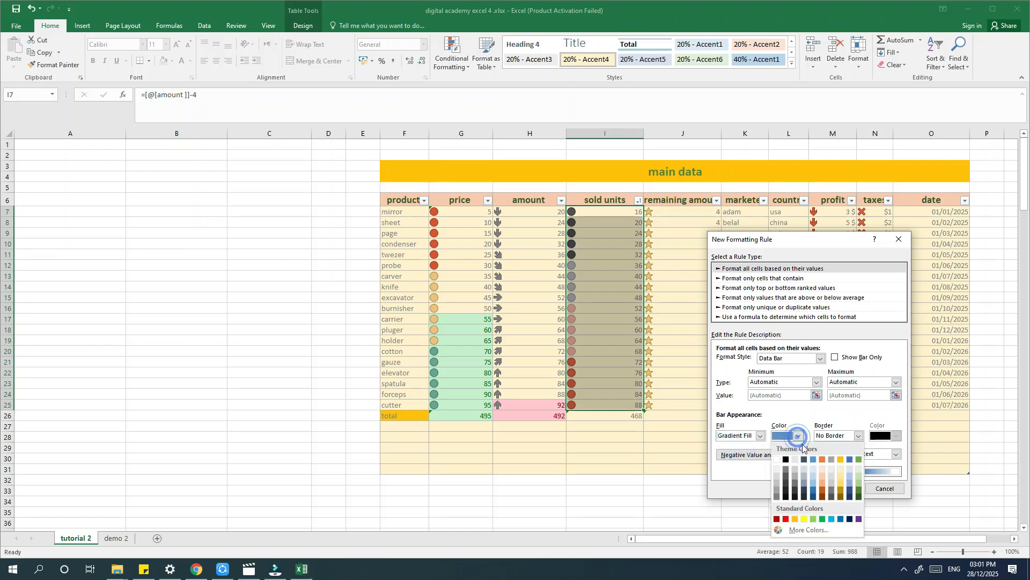
{"action": "left_click", "coordinate": [859, 479]}
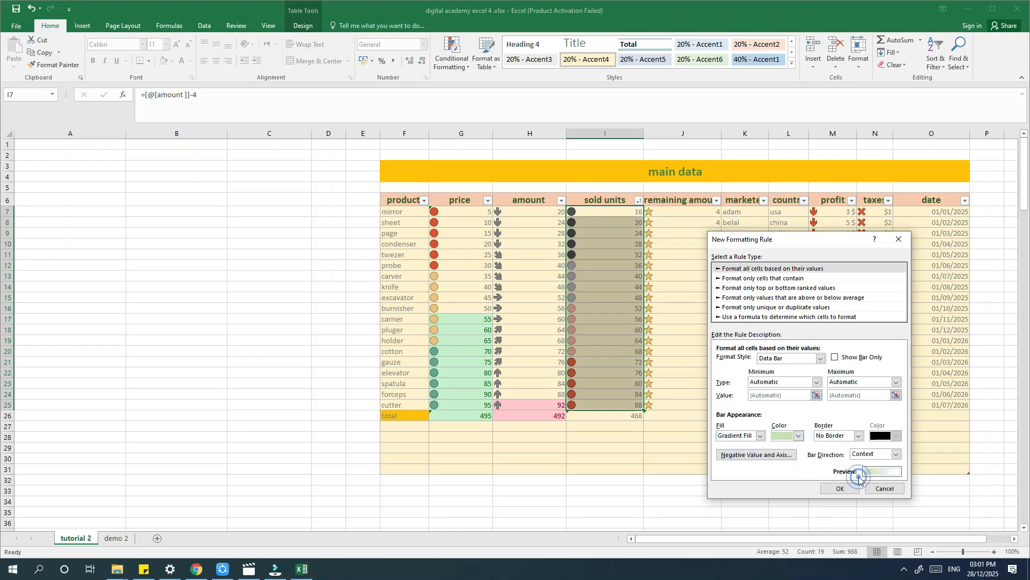
{"action": "left_click", "coordinate": [859, 436]}
{"action": "left_click", "coordinate": [837, 454]}
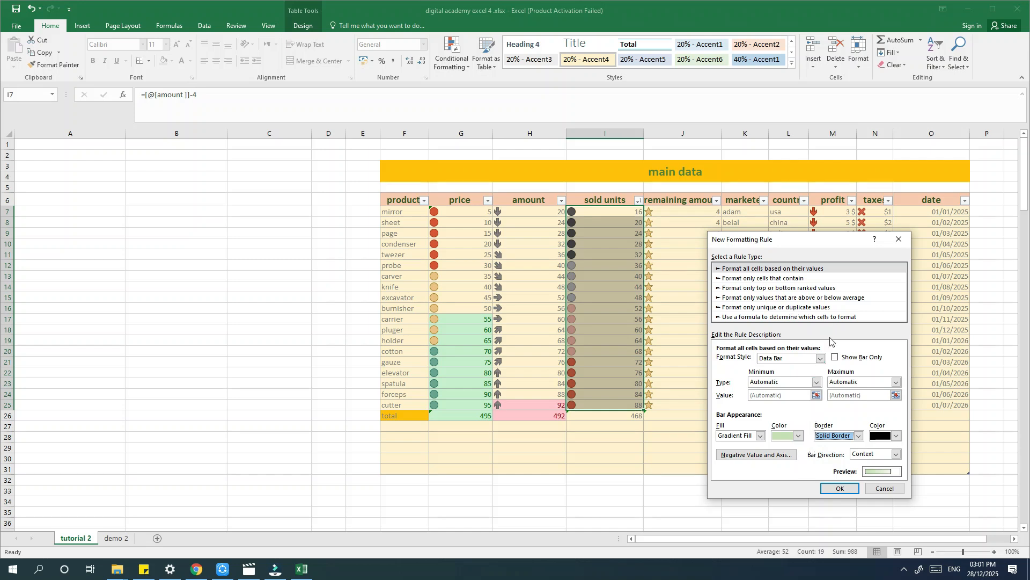
{"action": "left_click", "coordinate": [840, 486]}
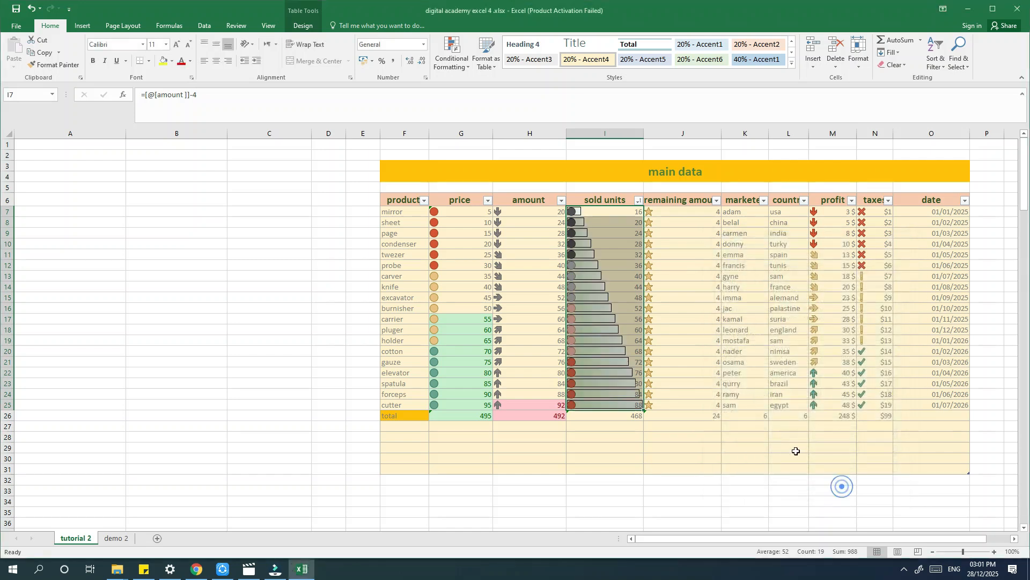
{"action": "left_click", "coordinate": [609, 351]}
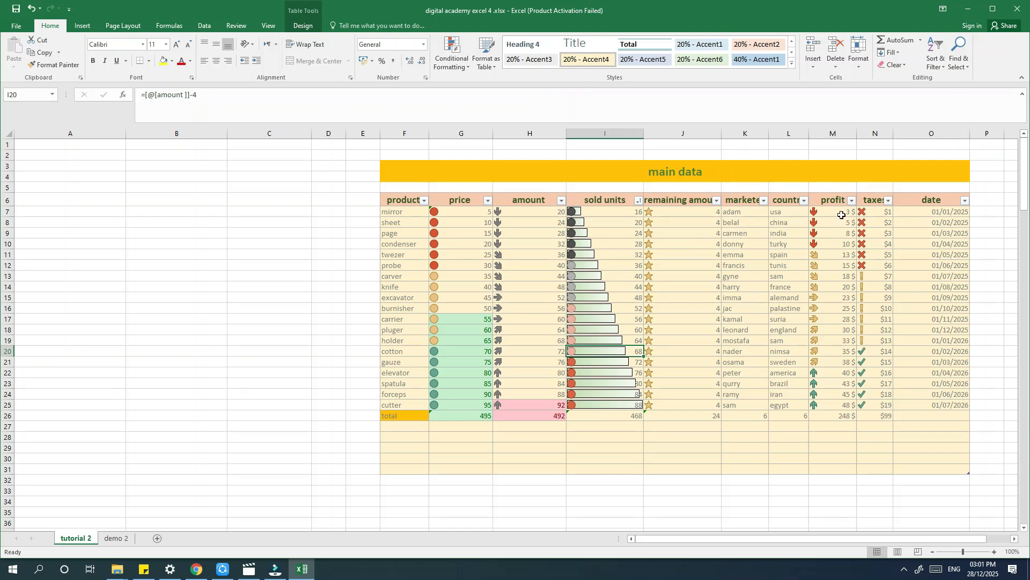
Step: Apply the green gradient data bars to the profits in M7:M25
{"action": "left_click_drag", "start_coordinate": [842, 215], "coordinate": [833, 404]}
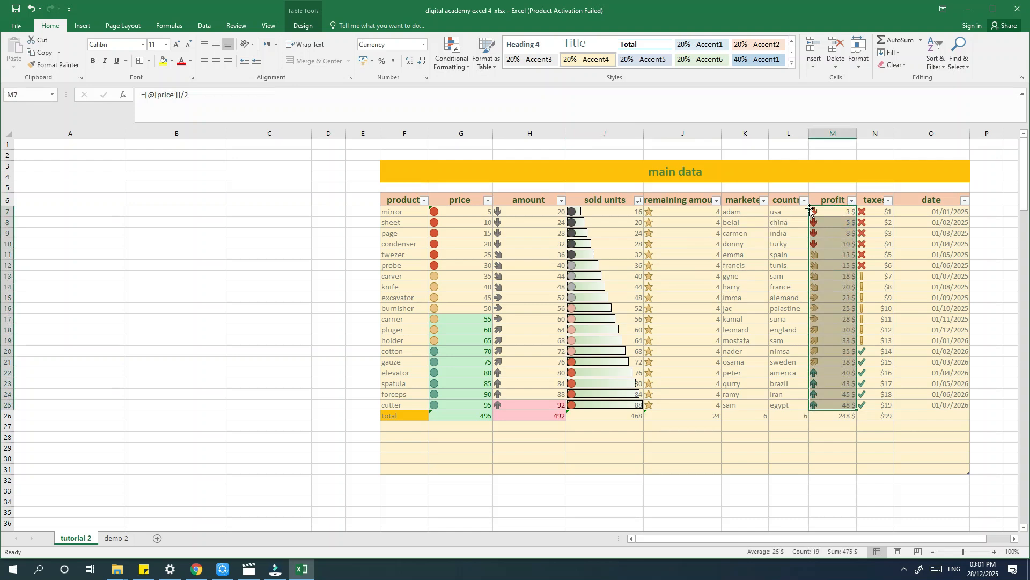
{"action": "left_click", "coordinate": [452, 54]}
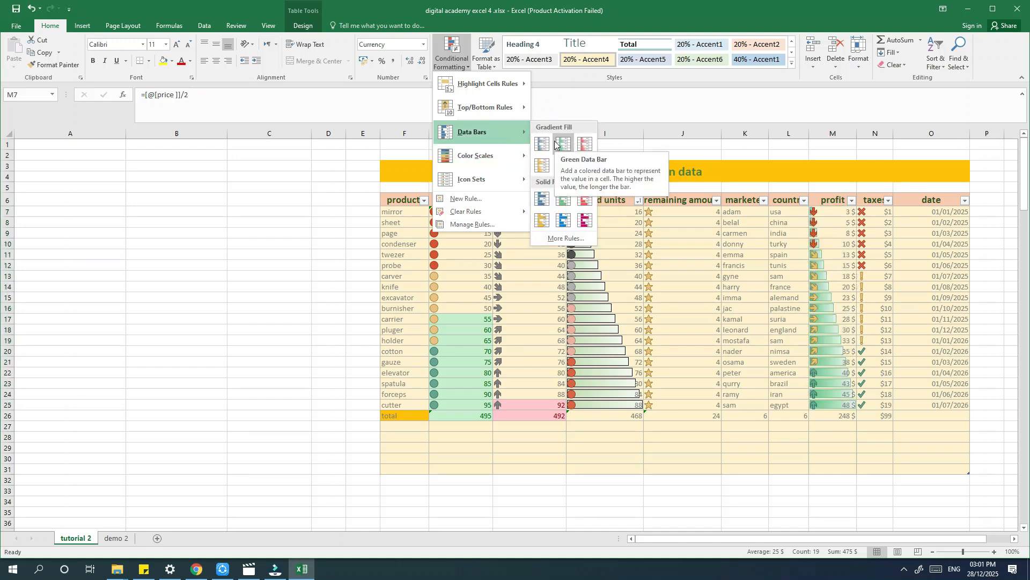
{"action": "left_click", "coordinate": [555, 142]}
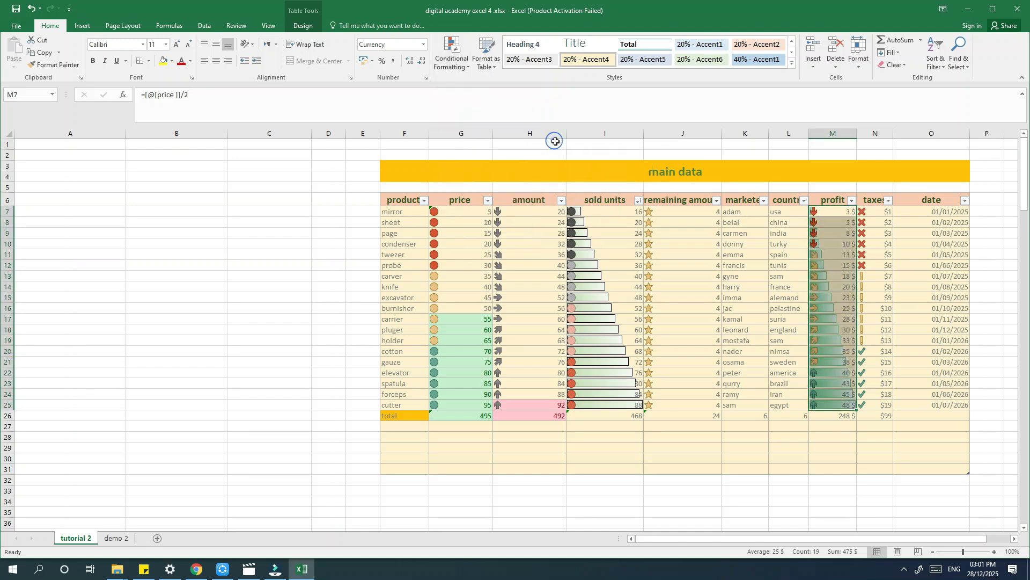
{"action": "left_click", "coordinate": [851, 308]}
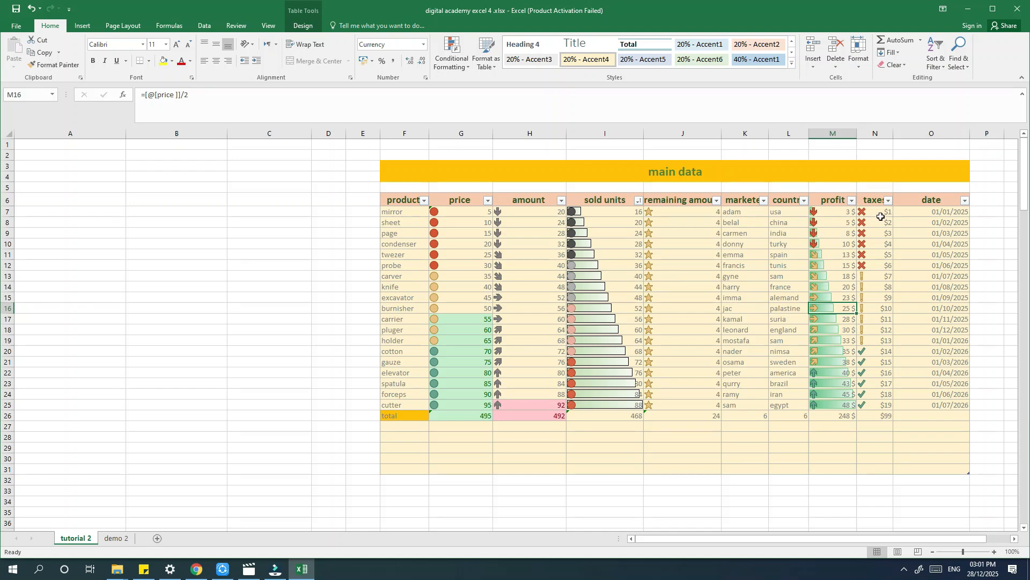
Step: Start a custom data bar rule for the taxes in N7:N25 and set the bar color to orange
{"action": "left_click_drag", "start_coordinate": [882, 216], "coordinate": [876, 405]}
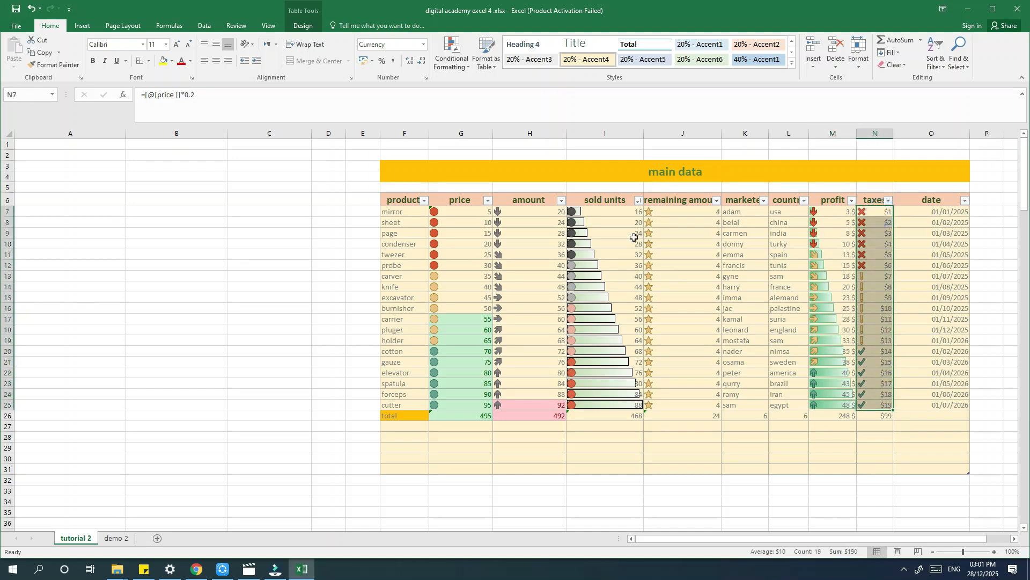
{"action": "left_click", "coordinate": [462, 59]}
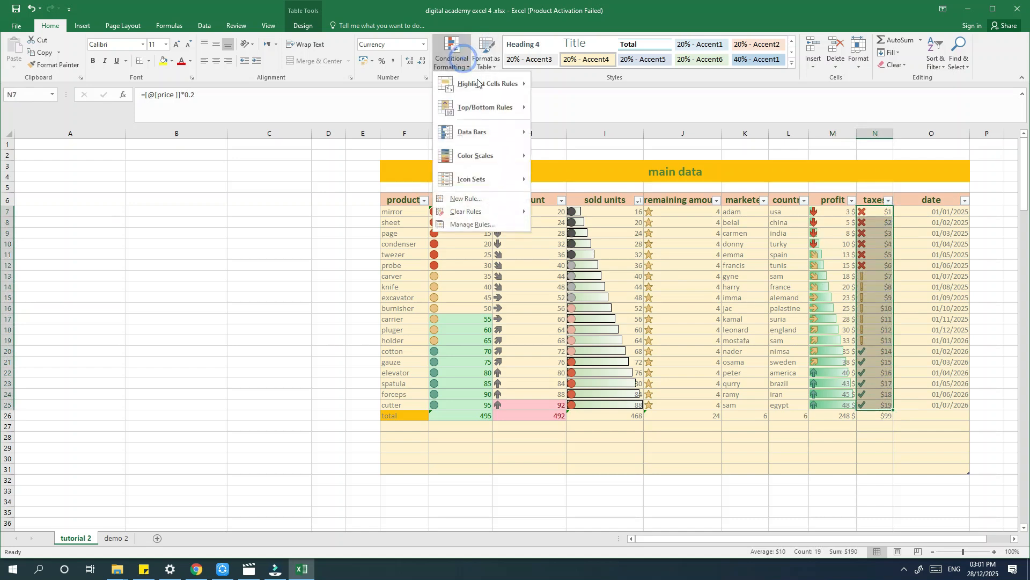
{"action": "mouse_move", "coordinate": [502, 151]}
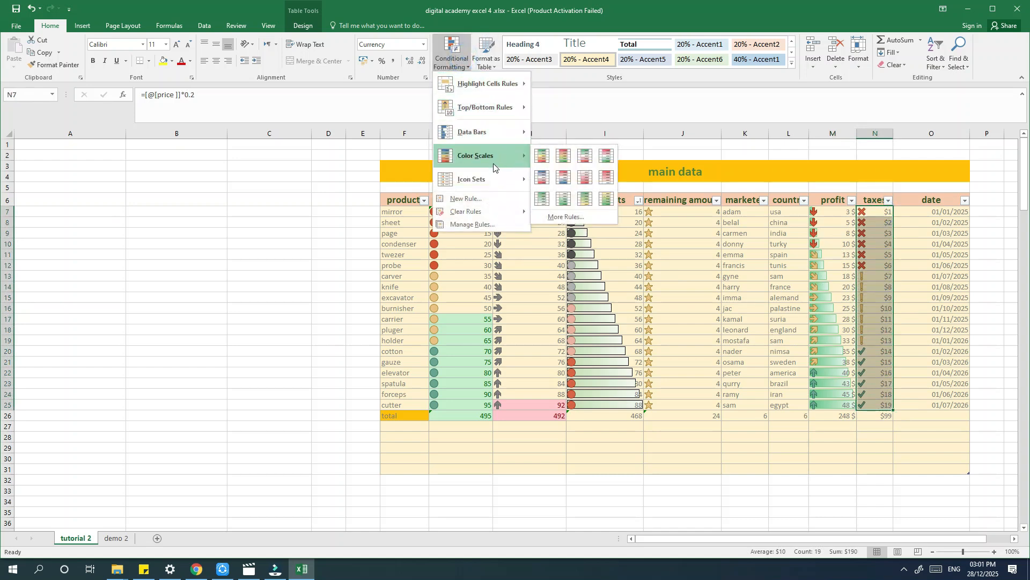
{"action": "mouse_move", "coordinate": [516, 134]}
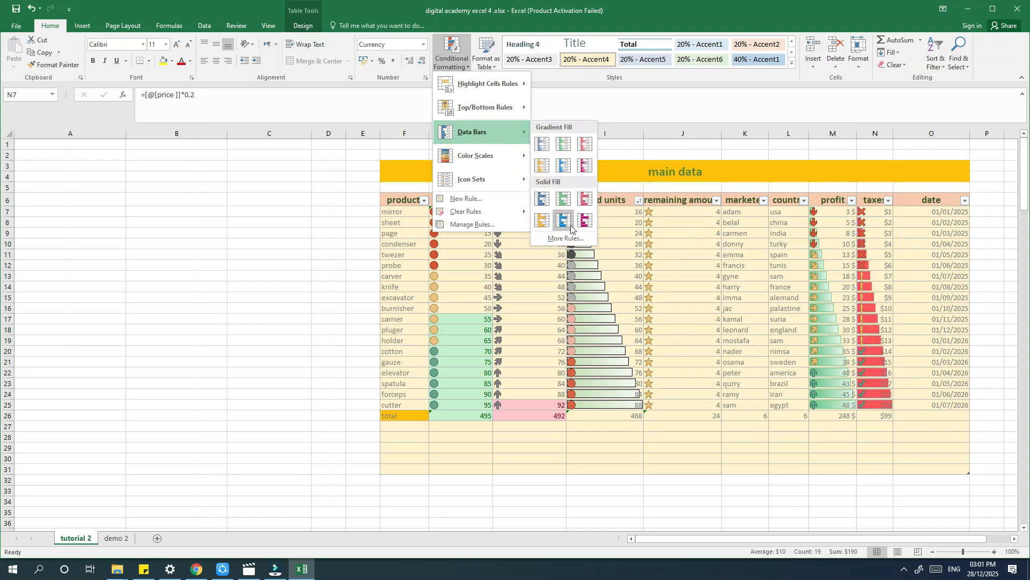
{"action": "left_click", "coordinate": [566, 238]}
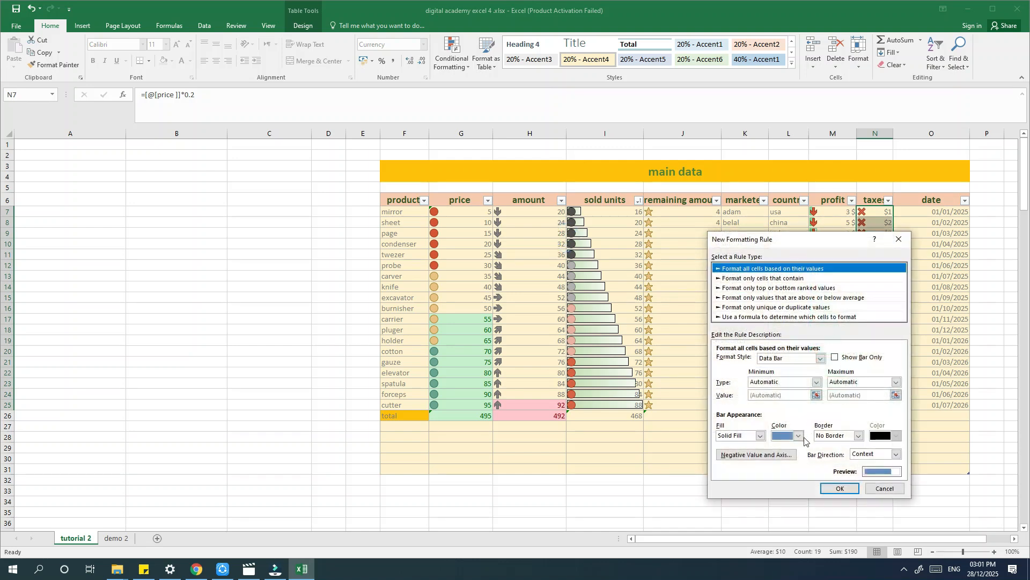
{"action": "left_click", "coordinate": [803, 436]}
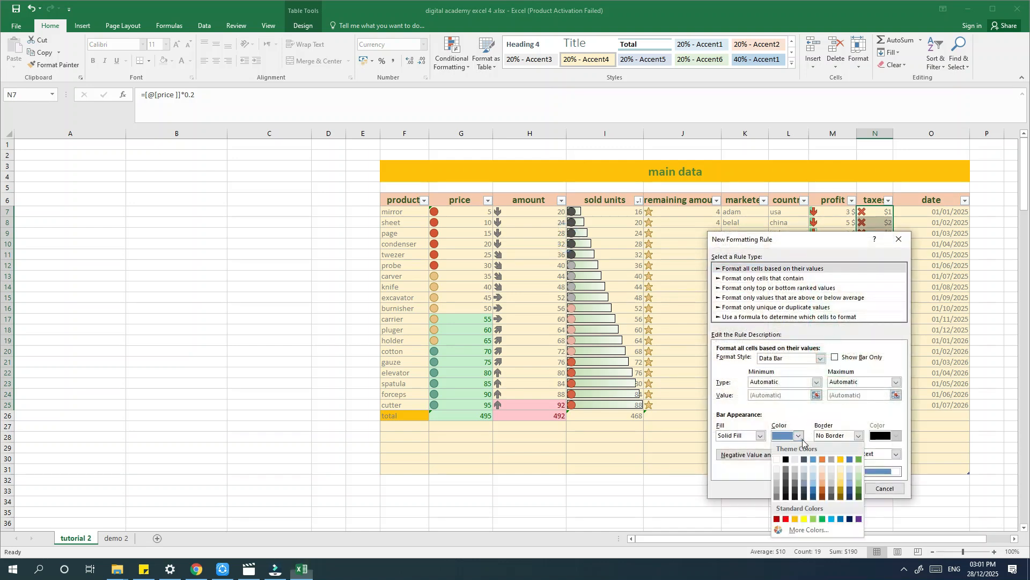
{"action": "left_click", "coordinate": [821, 460]}
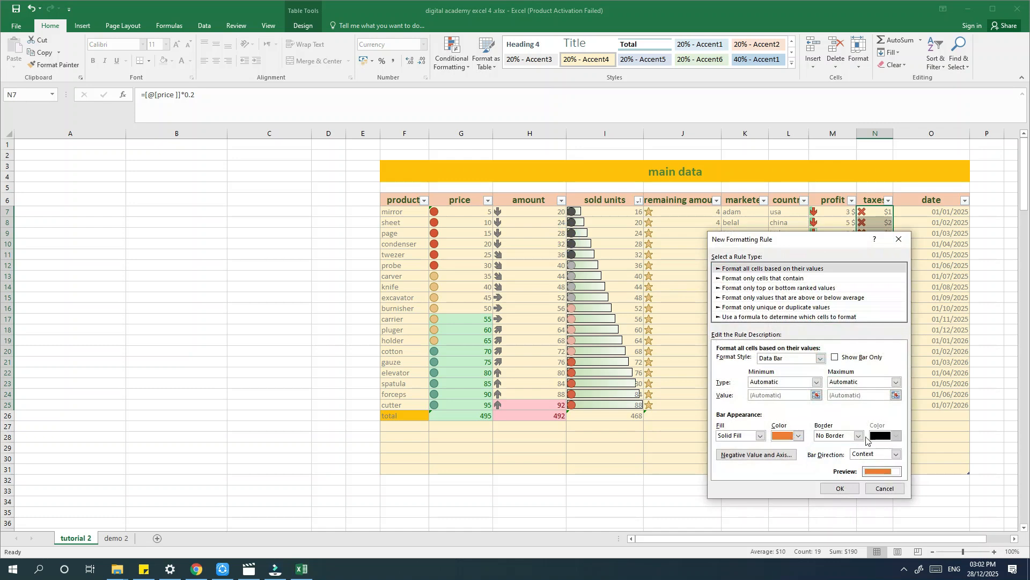
Step: Give the taxes data bars a solid dark blue border and a gradient fill, and apply the rule
{"action": "left_click", "coordinate": [859, 436]}
{"action": "left_click", "coordinate": [845, 454]}
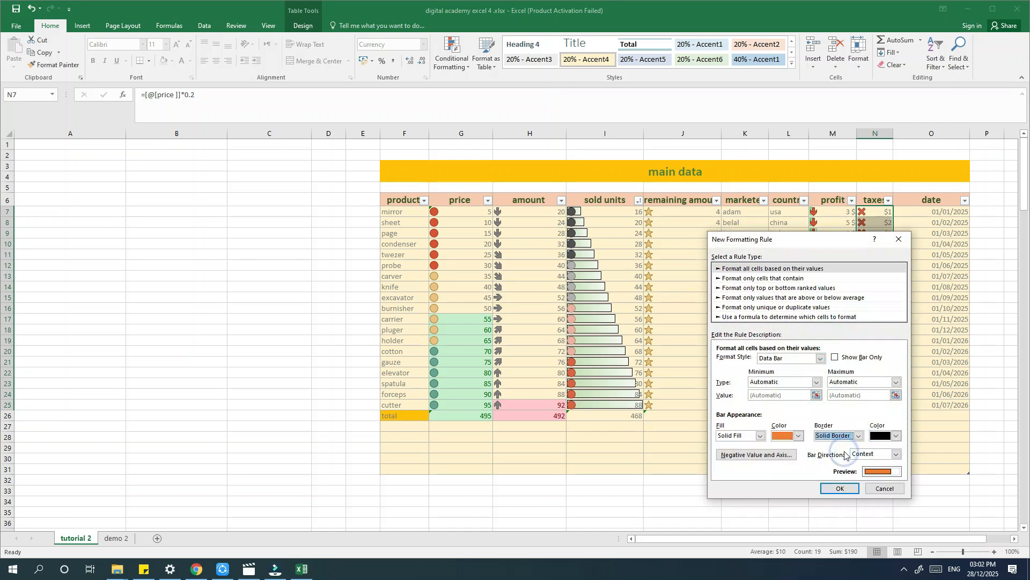
{"action": "left_click", "coordinate": [896, 436]}
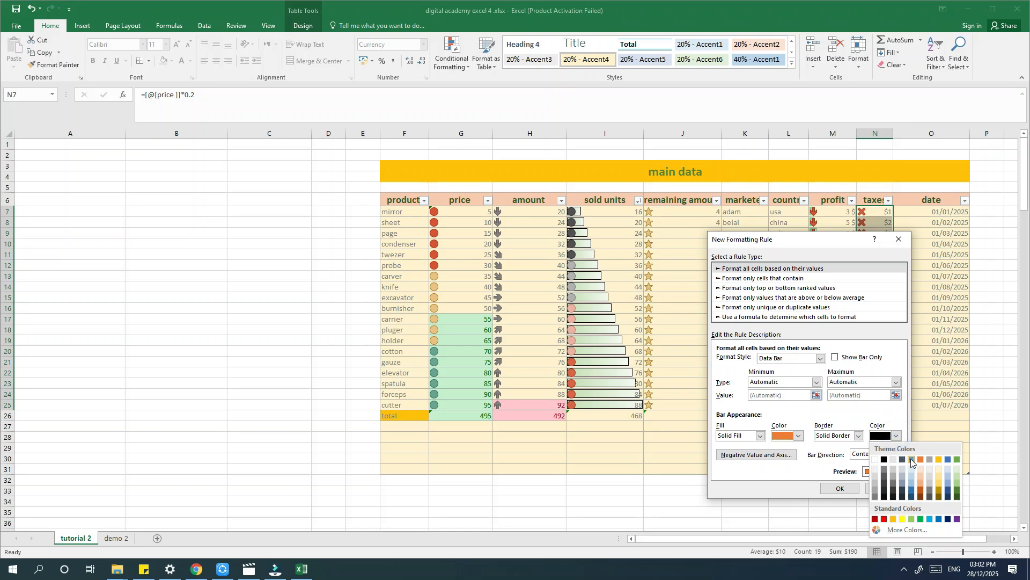
{"action": "left_click", "coordinate": [949, 498]}
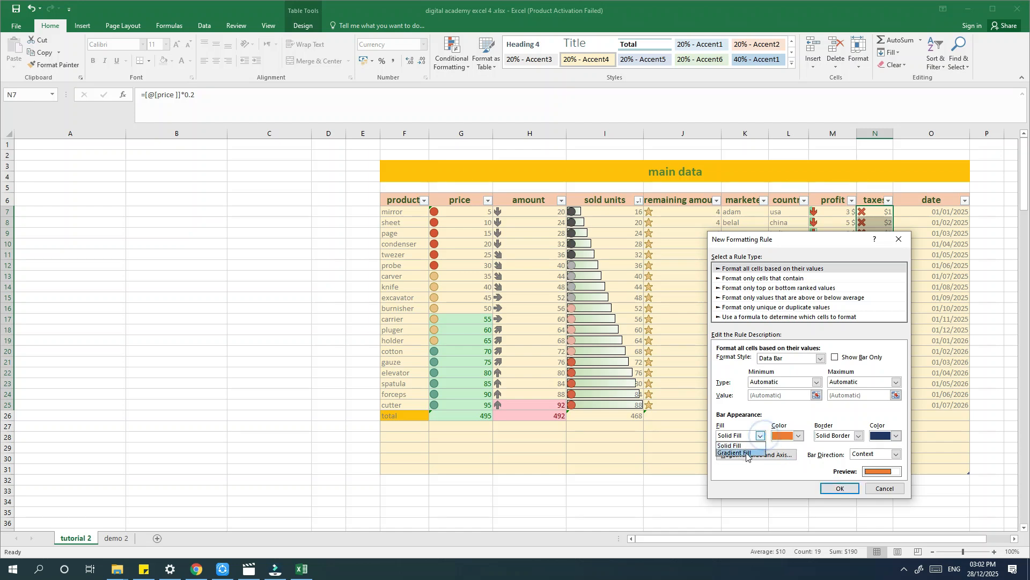
{"action": "left_click", "coordinate": [746, 454]}
{"action": "left_click", "coordinate": [835, 489]}
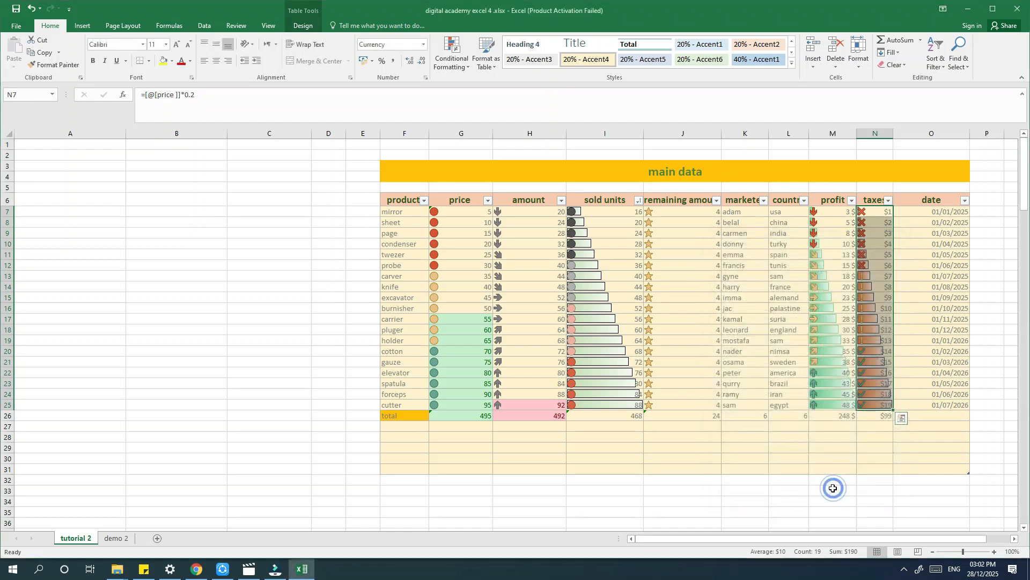
{"action": "left_click", "coordinate": [837, 447]}
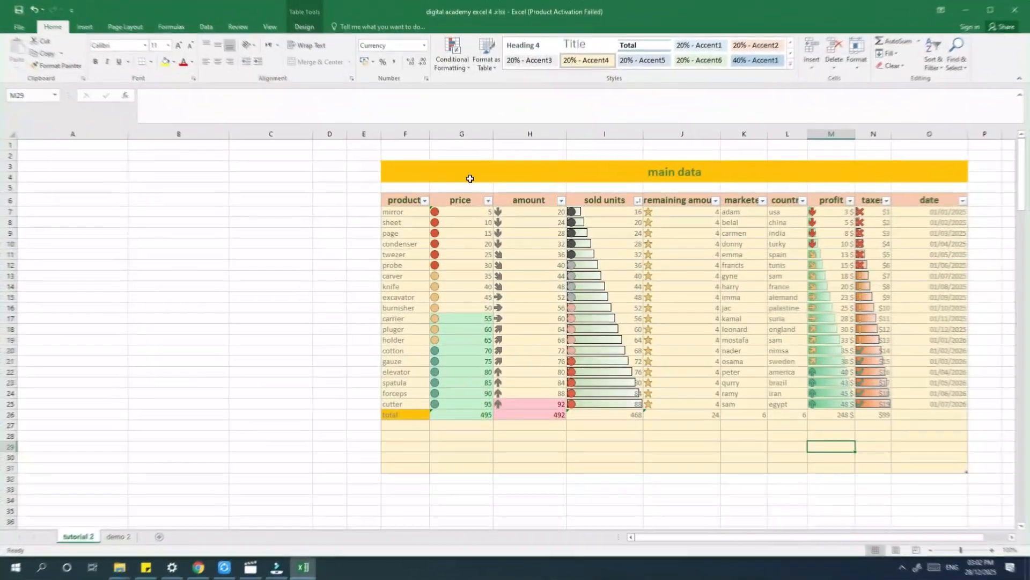
{"action": "left_click", "coordinate": [455, 68]}
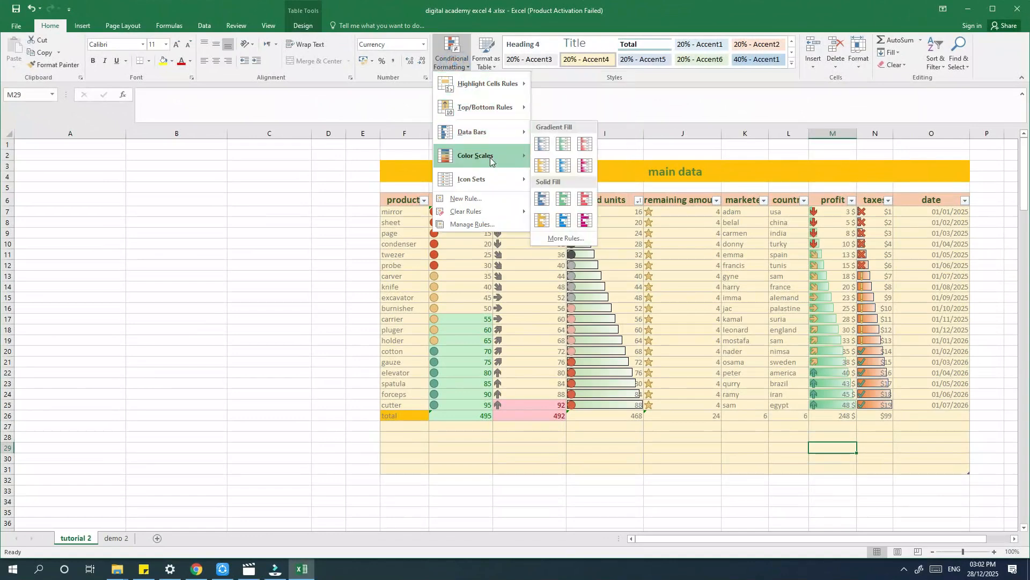
{"action": "mouse_move", "coordinate": [480, 189]}
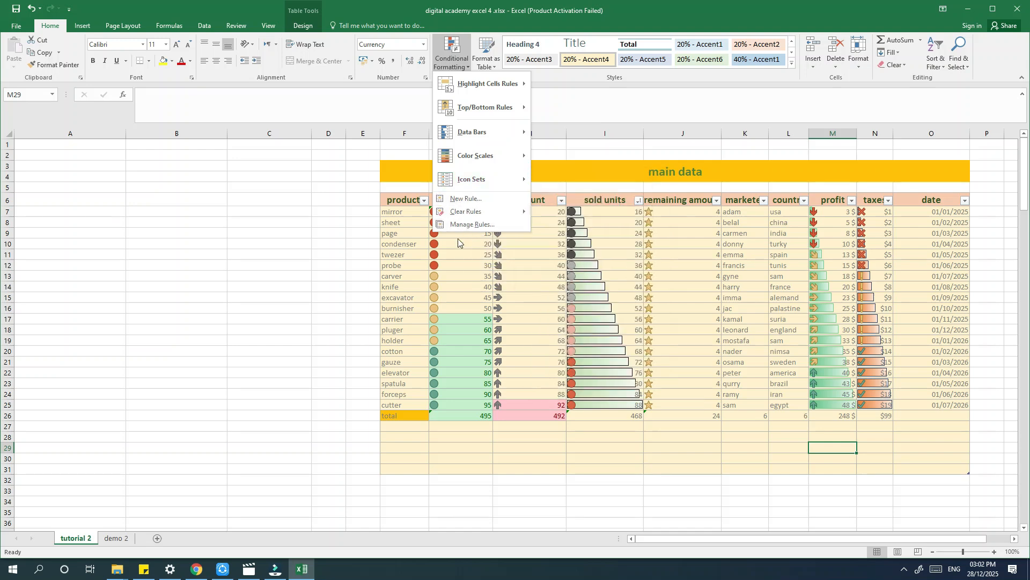
{"action": "left_click", "coordinate": [403, 210]}
{"action": "left_click", "coordinate": [403, 210]}
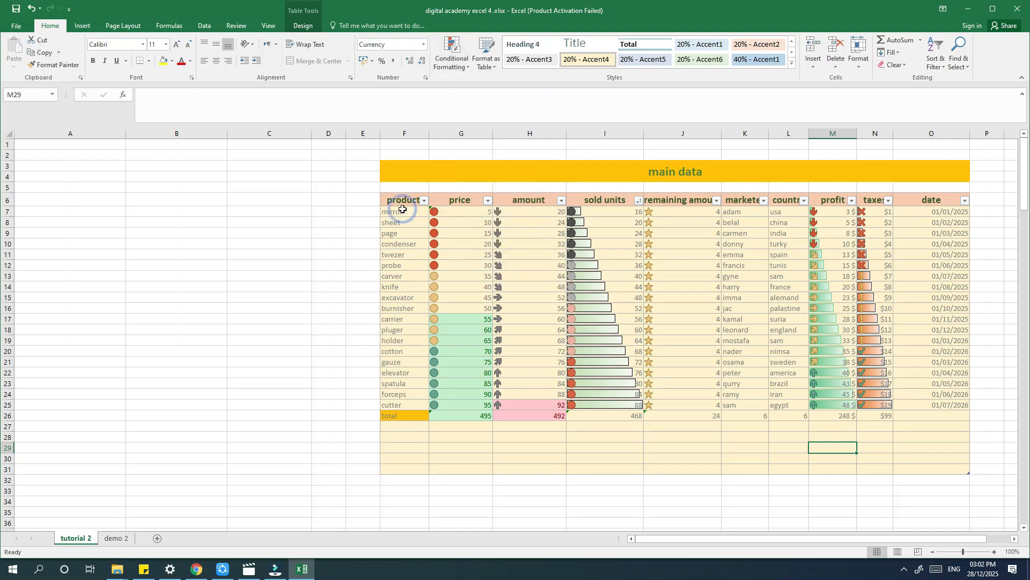